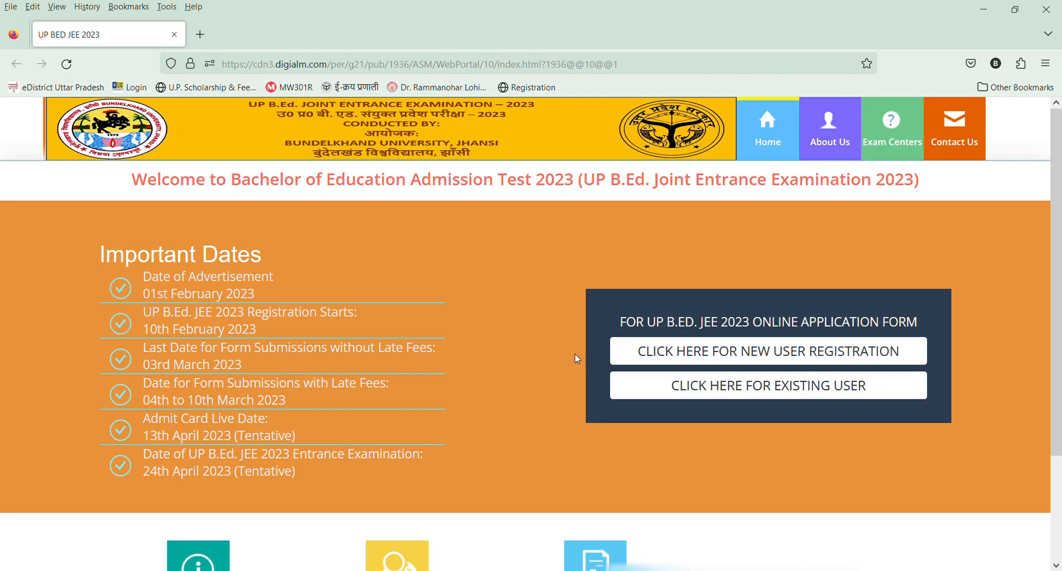
Open the new user registration form and review the important dates and application fees in its instructions.
{"action": "left_click", "coordinate": [710, 350]}
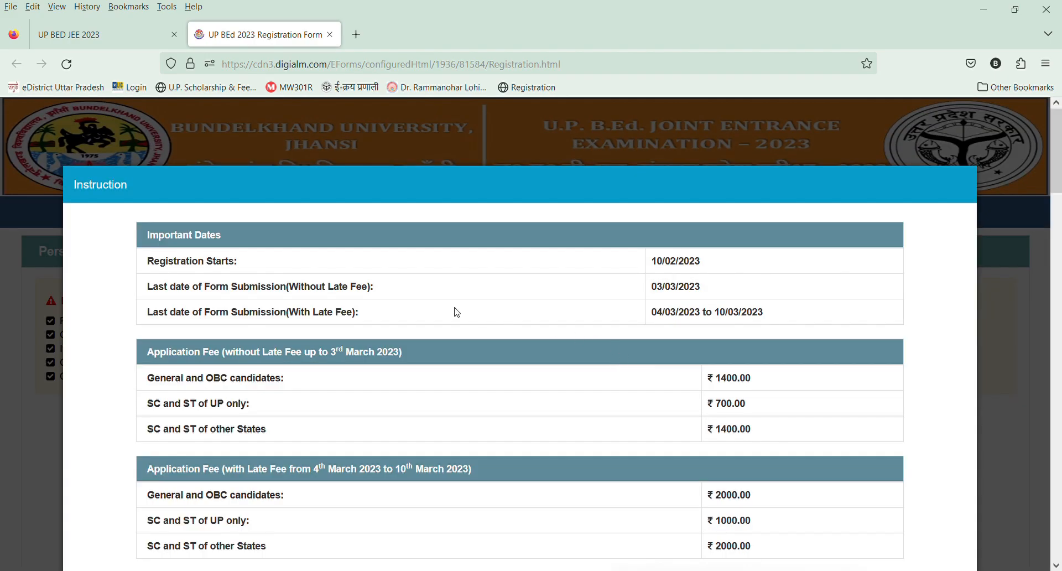
{"action": "left_click_drag", "start_coordinate": [217, 265], "coordinate": [271, 270]}
{"action": "left_click_drag", "start_coordinate": [329, 286], "coordinate": [357, 288]}
{"action": "scroll", "coordinate": [743, 318], "scroll_direction": "down", "scroll_amount": 2}
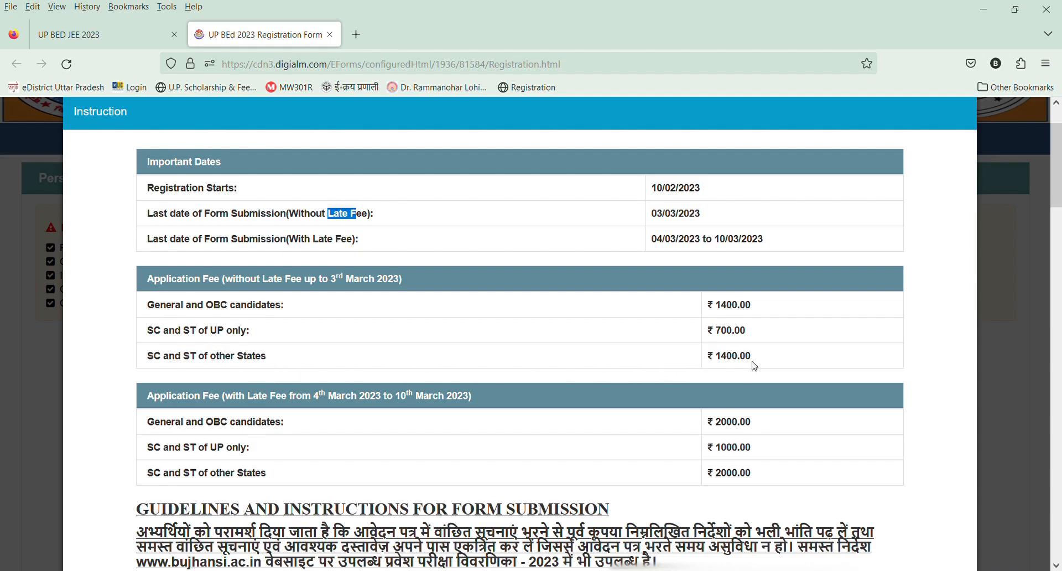
{"action": "scroll", "coordinate": [755, 365], "scroll_direction": "down", "scroll_amount": 1}
{"action": "scroll", "coordinate": [754, 363], "scroll_direction": "up", "scroll_amount": 1}
{"action": "scroll", "coordinate": [744, 477], "scroll_direction": "down", "scroll_amount": 3}
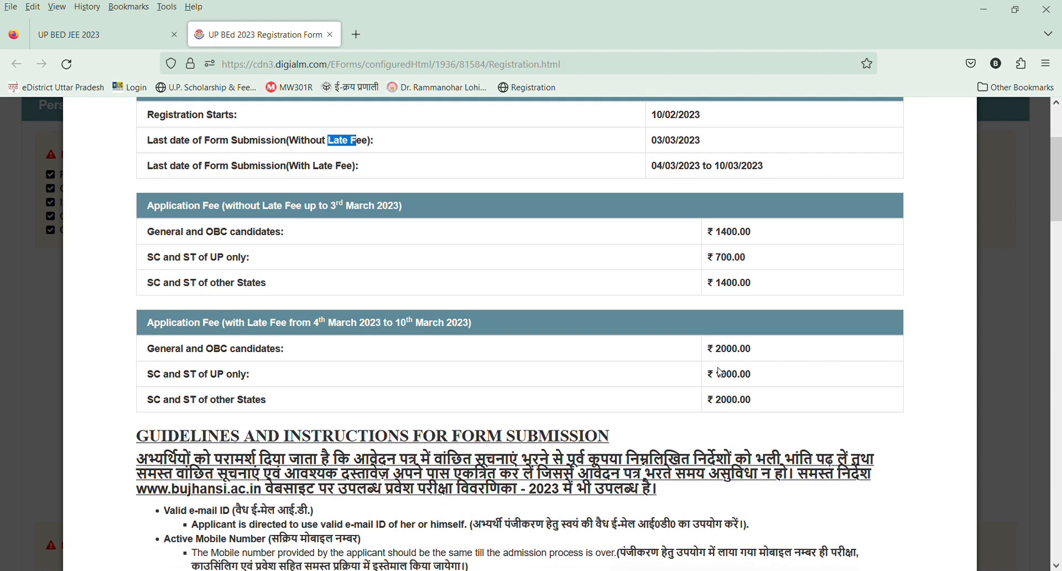
Read the form submission guidelines and form filling instructions through to the declaration.
{"action": "scroll", "coordinate": [733, 425], "scroll_direction": "down", "scroll_amount": 5}
{"action": "scroll", "coordinate": [736, 424], "scroll_direction": "down", "scroll_amount": 1}
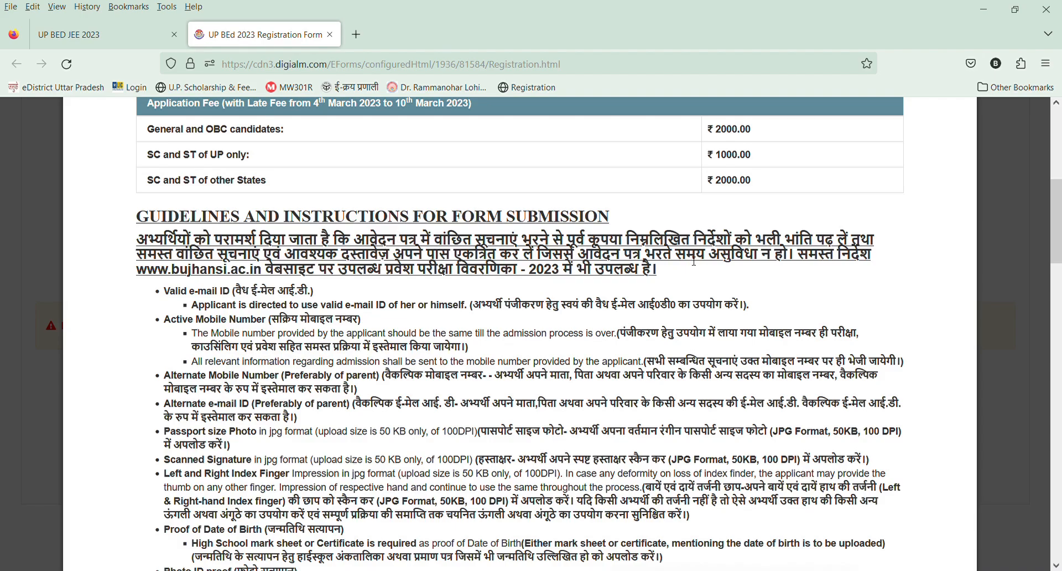
{"action": "scroll", "coordinate": [695, 261], "scroll_direction": "down", "scroll_amount": 2}
{"action": "scroll", "coordinate": [695, 261], "scroll_direction": "down", "scroll_amount": 2}
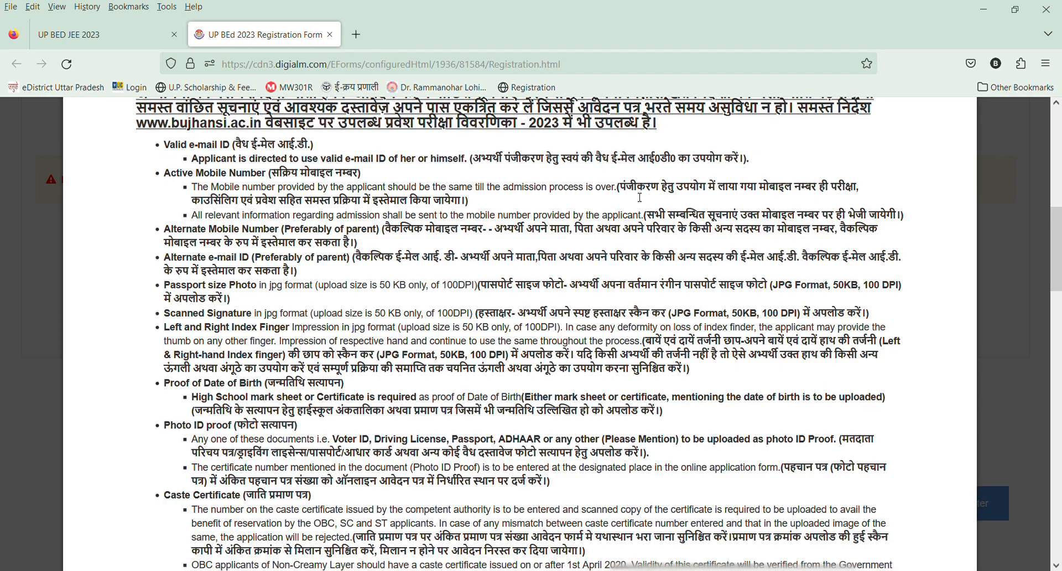
{"action": "scroll", "coordinate": [640, 197], "scroll_direction": "down", "scroll_amount": 8}
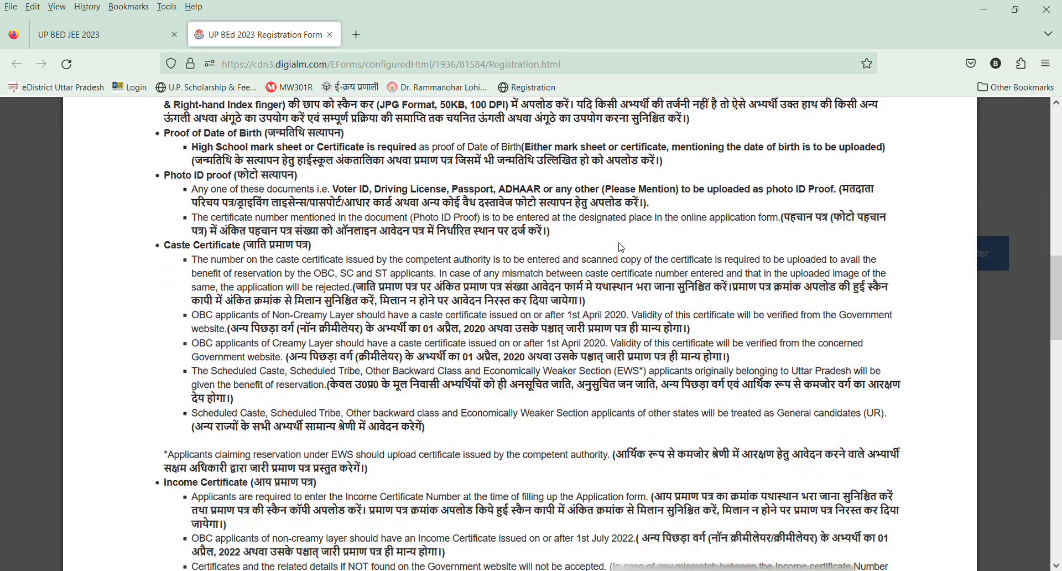
{"action": "scroll", "coordinate": [617, 270], "scroll_direction": "down", "scroll_amount": 10}
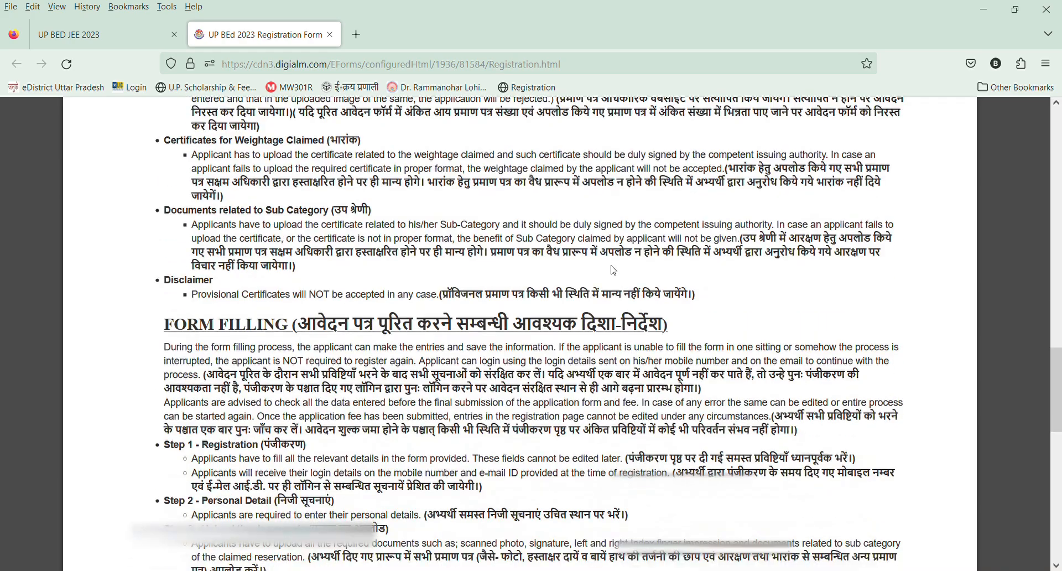
{"action": "scroll", "coordinate": [617, 270], "scroll_direction": "down", "scroll_amount": 6}
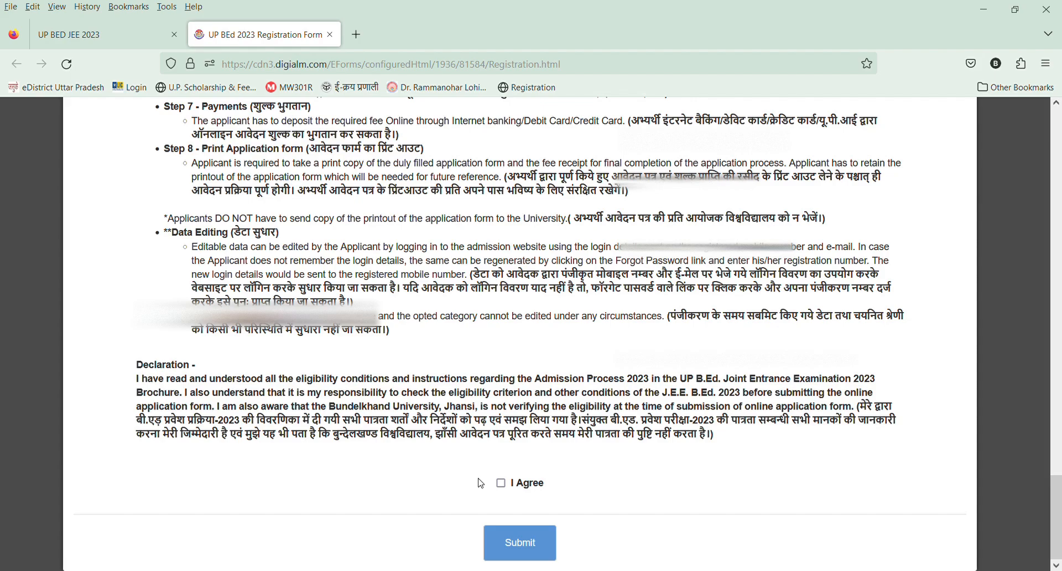
Agree to the declaration and submit the instructions to reach the personal details form.
{"action": "left_click", "coordinate": [503, 486]}
{"action": "left_click", "coordinate": [515, 549]}
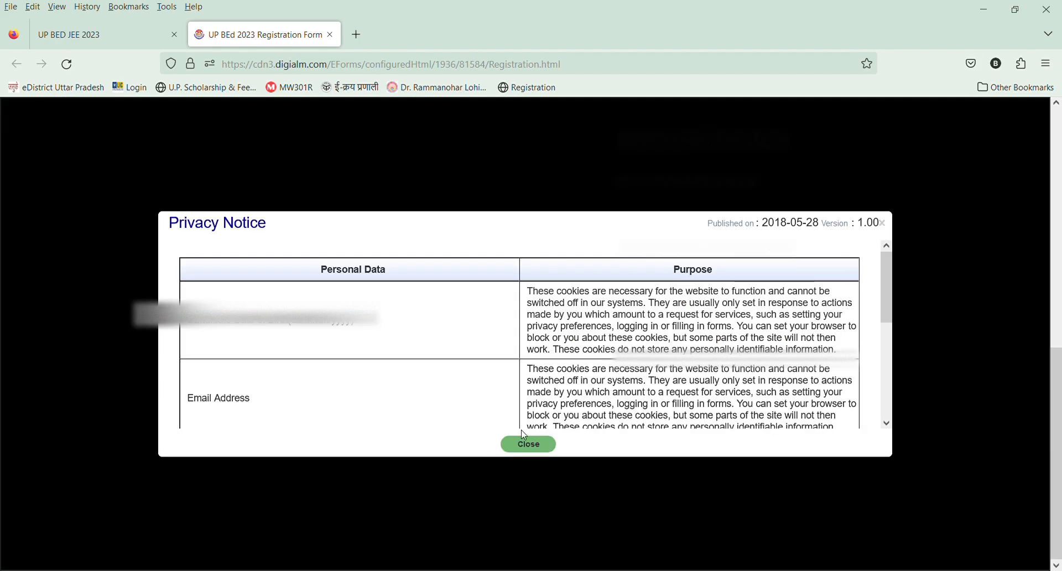
{"action": "left_click", "coordinate": [529, 444]}
{"action": "scroll", "coordinate": [225, 158], "scroll_direction": "up", "scroll_amount": 5}
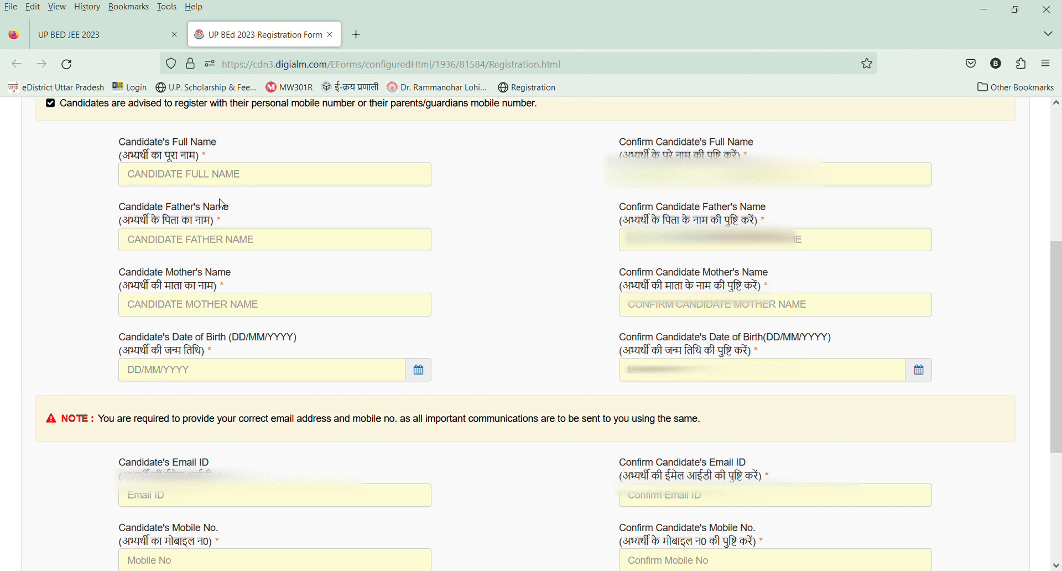
Enter the candidate's full name and repeat it in the confirmation field.
{"action": "left_click", "coordinate": [211, 175]}
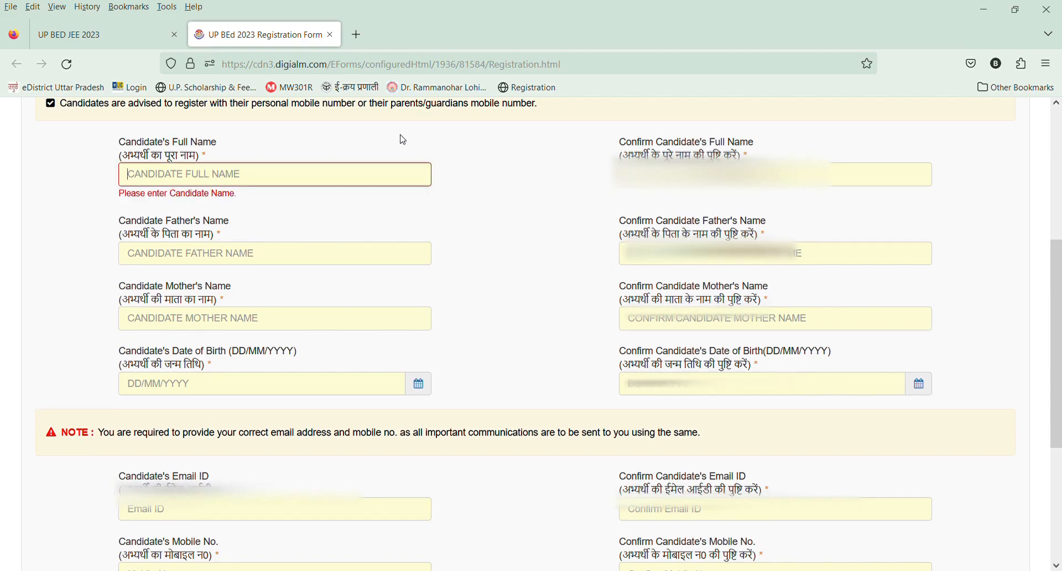
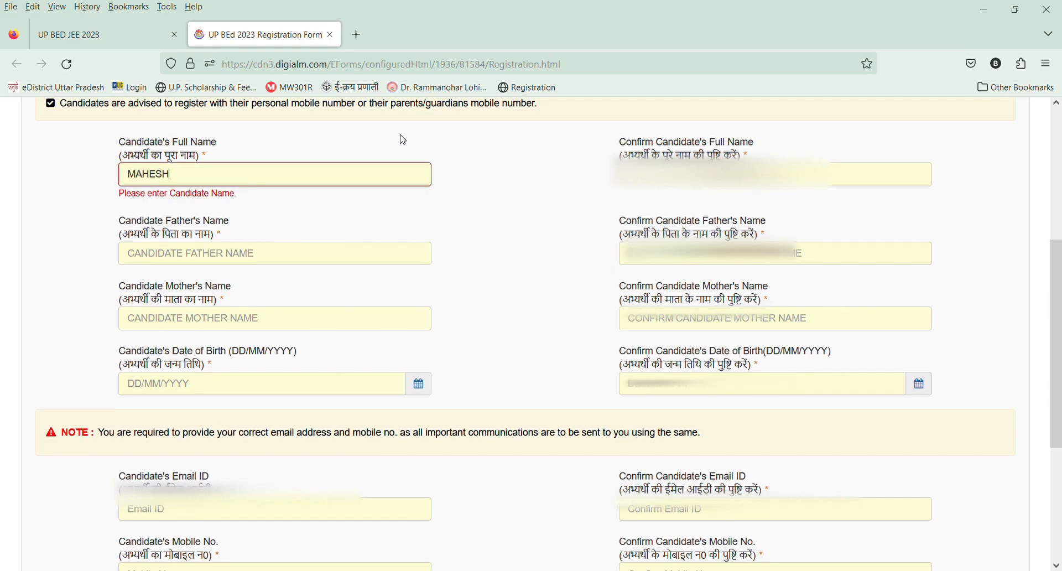
{"action": "key", "text": "Tab"}
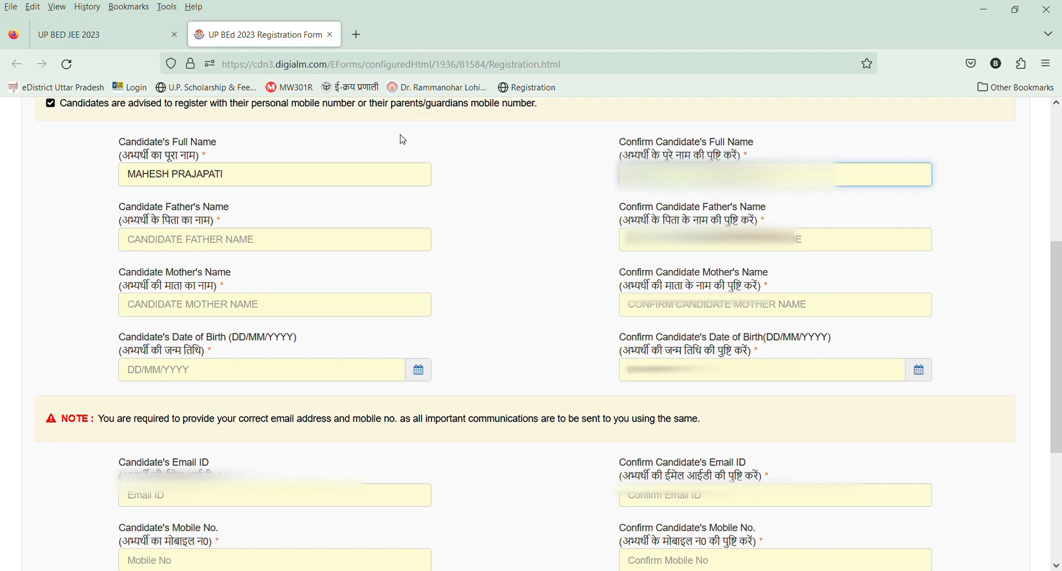
{"action": "type", "text": "M"}
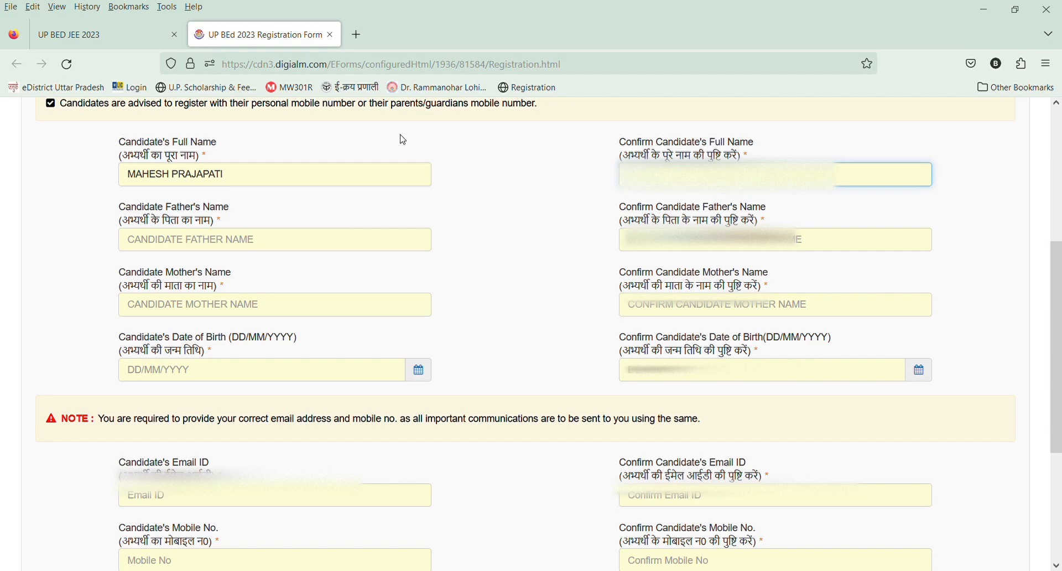
{"action": "type", "text": "AHESH"}
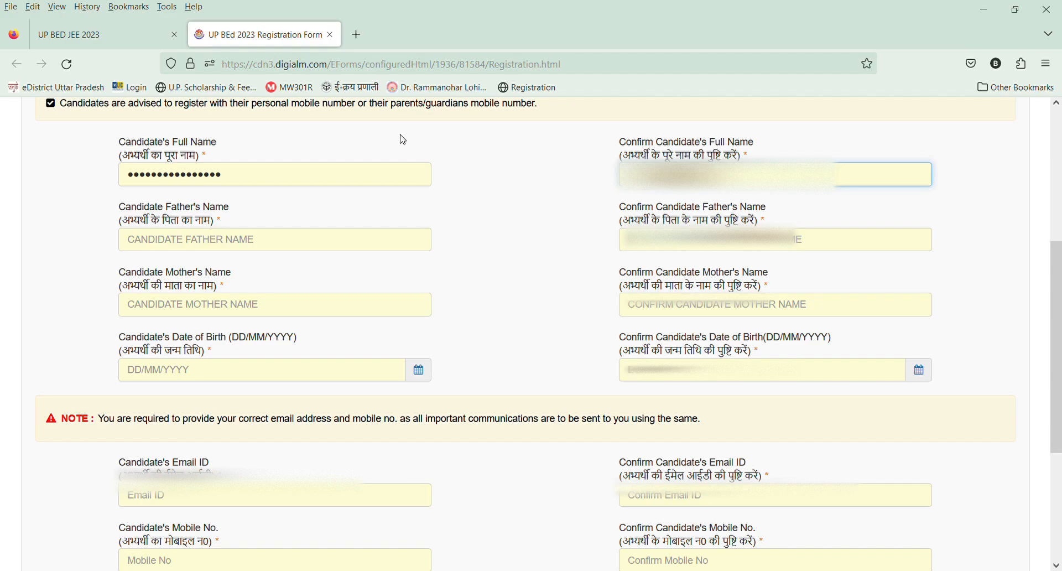
{"action": "key", "text": "Tab"}
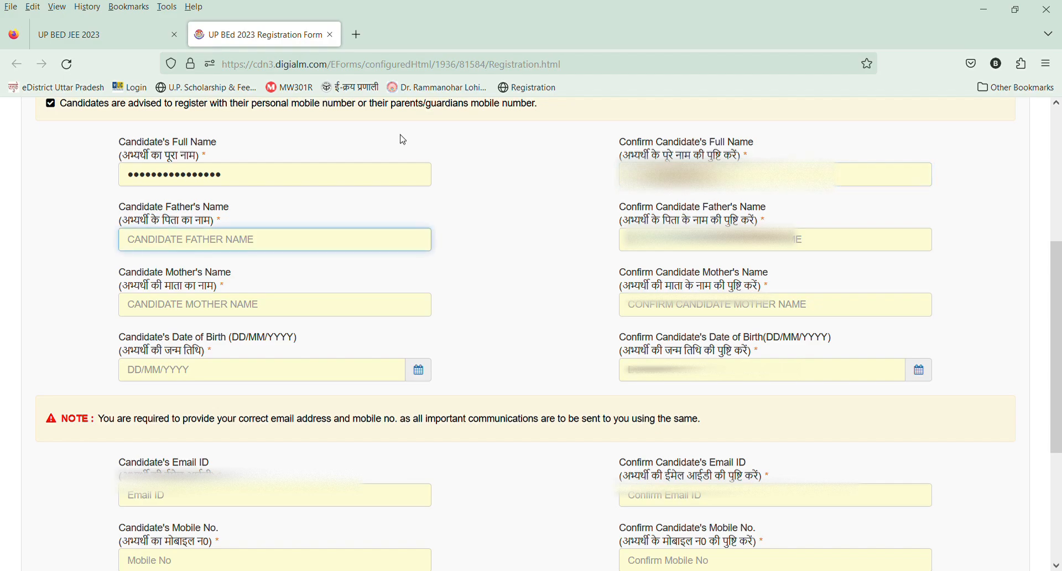
Enter the candidate's father's name and repeat it in the confirmation field.
{"action": "type", "text": "RAJA"}
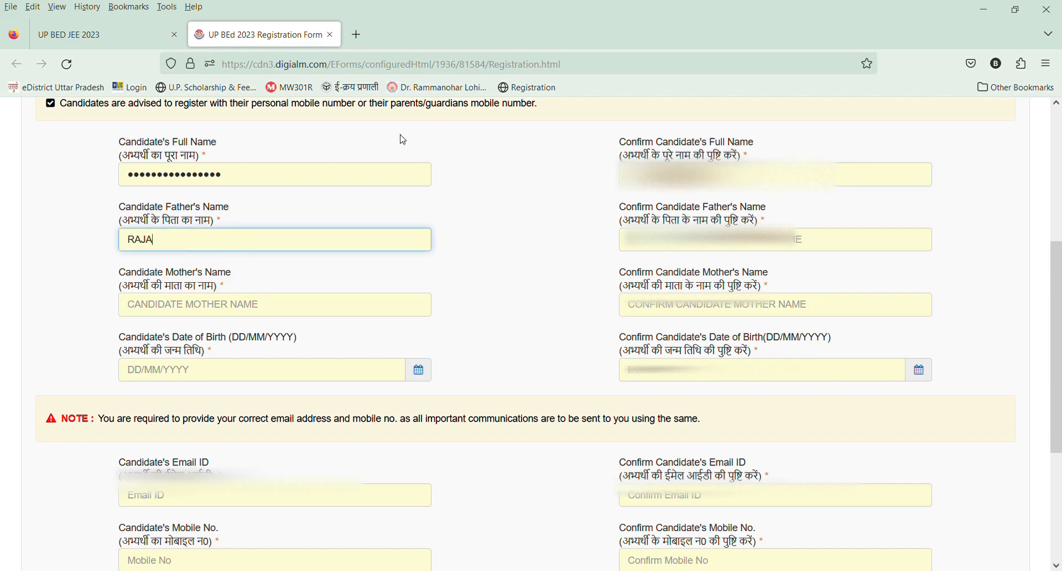
{"action": "type", "text": "RAM"}
{"action": "key", "text": "Tab"}
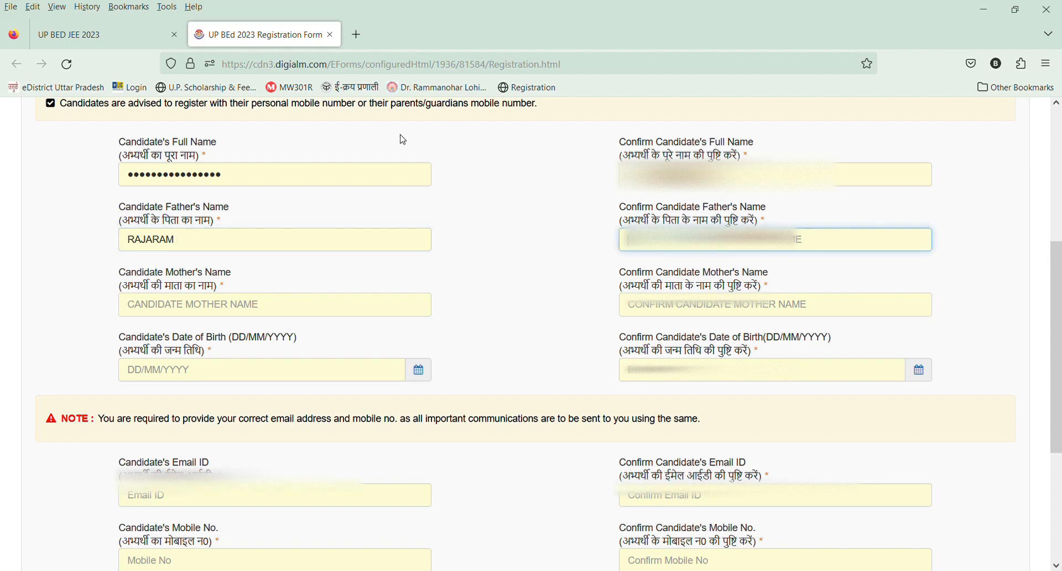
{"action": "type", "text": "RAJAR"}
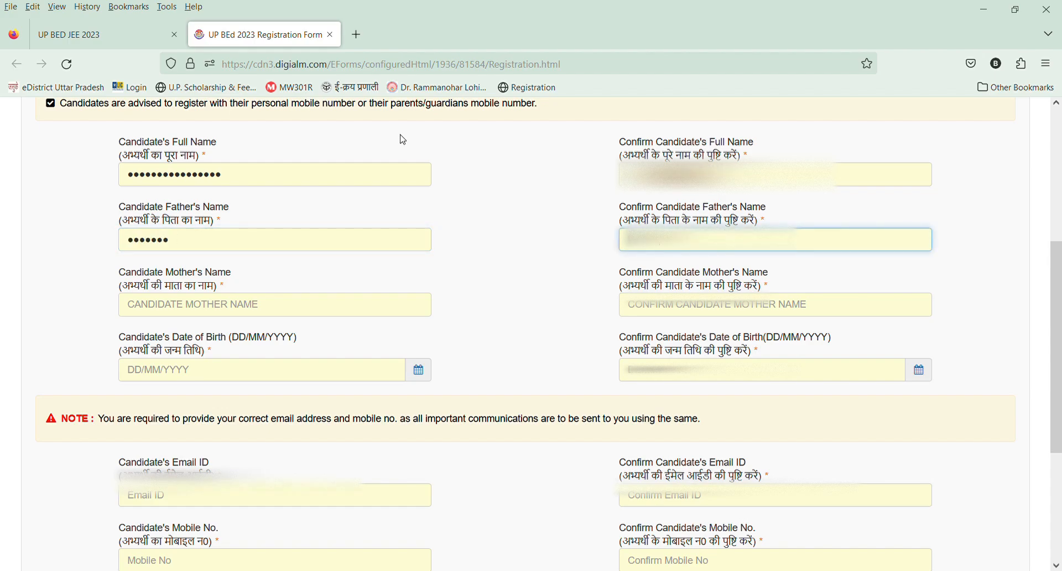
{"action": "key", "text": "Tab"}
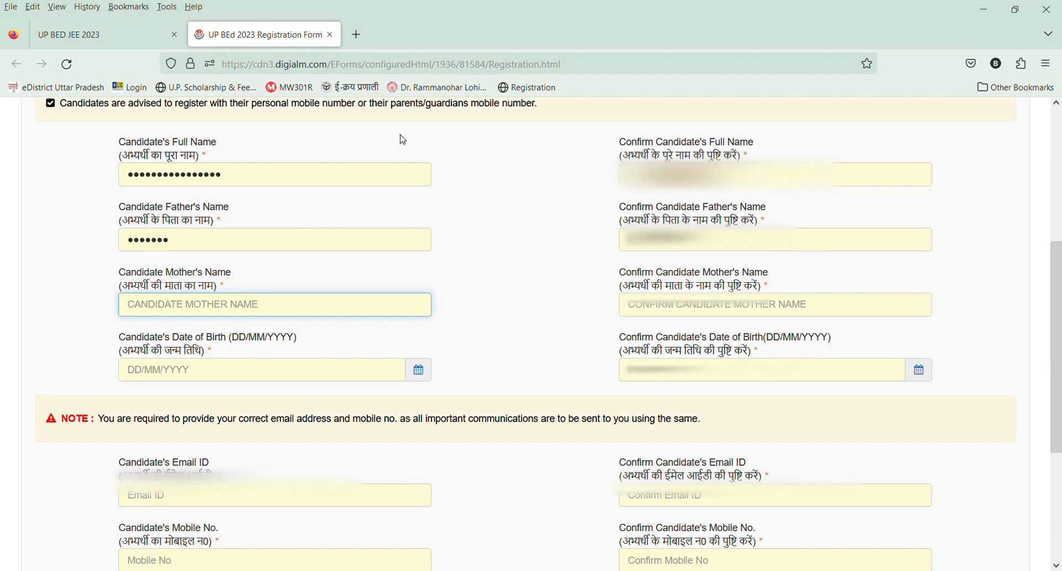
Enter the candidate's mother's name and repeat it in the confirmation field.
{"action": "type", "text": "RAMA"}
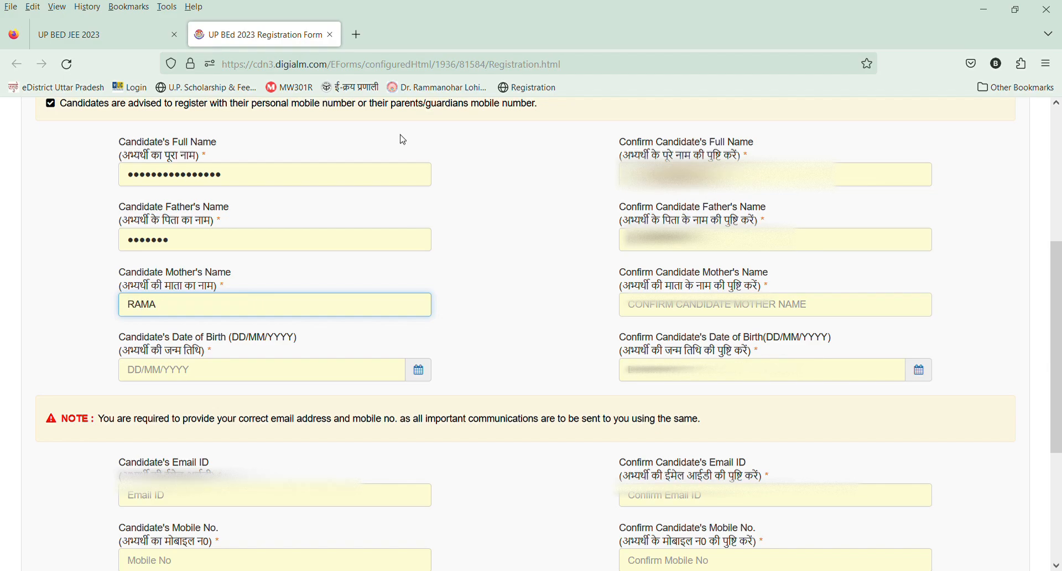
{"action": "type", "text": "UR"}
{"action": "key", "text": "BackSpace"}
{"action": "type", "text": "TA"}
{"action": "key", "text": "Tab"}
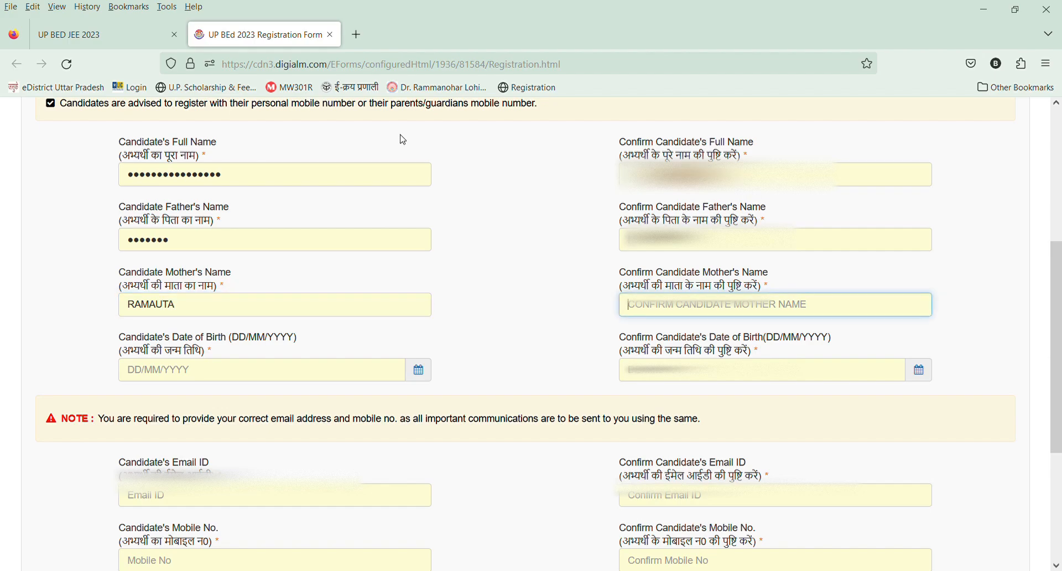
{"action": "type", "text": "RAMAUTA"}
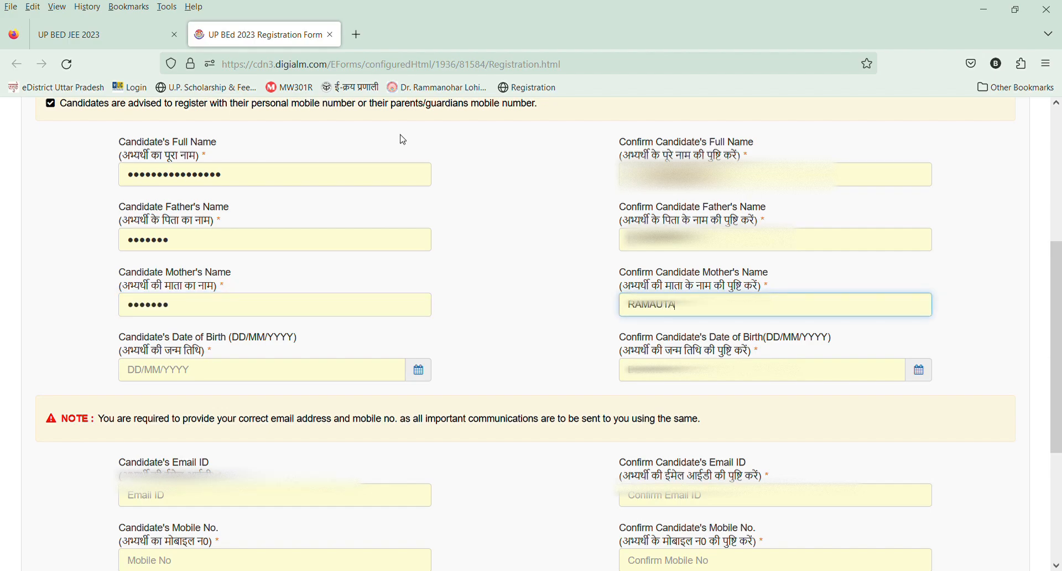
{"action": "key", "text": "Tab"}
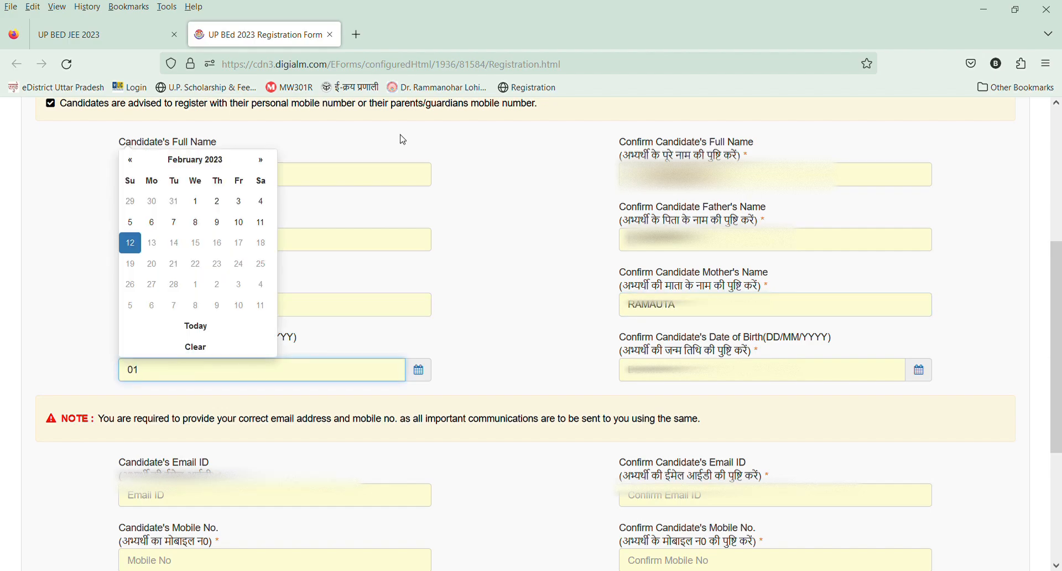
Enter the candidate's date of birth in DD/MM/YYYY format and dismiss the mismatch message.
{"action": "key", "text": "Tab"}
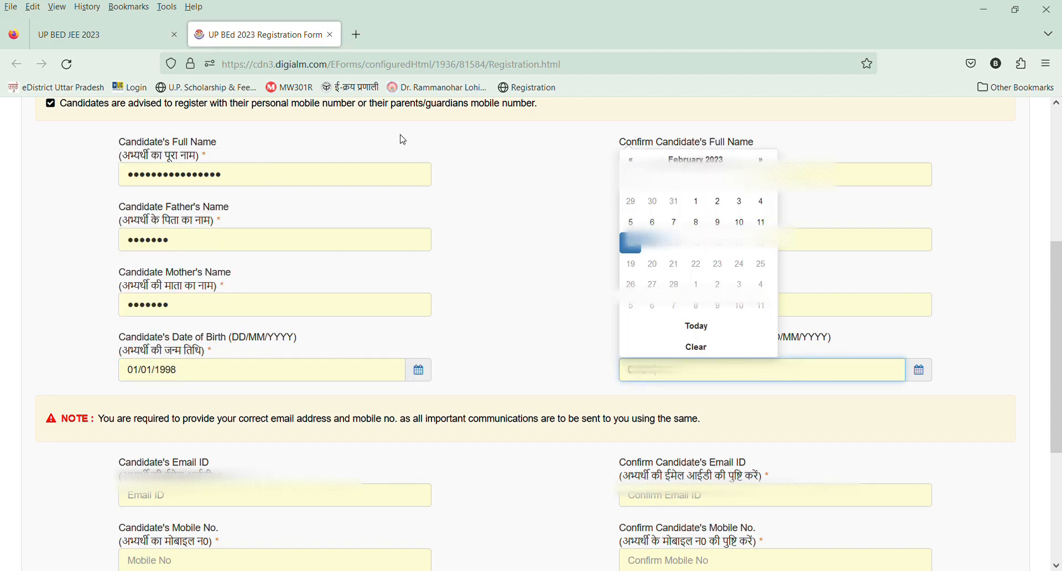
{"action": "key", "text": "Tab"}
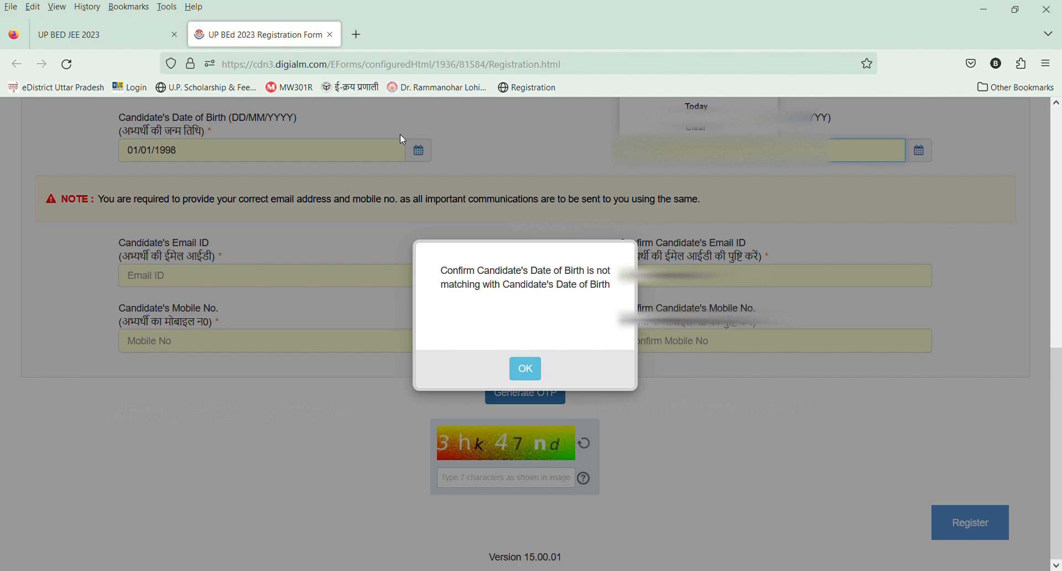
{"action": "left_click", "coordinate": [529, 368]}
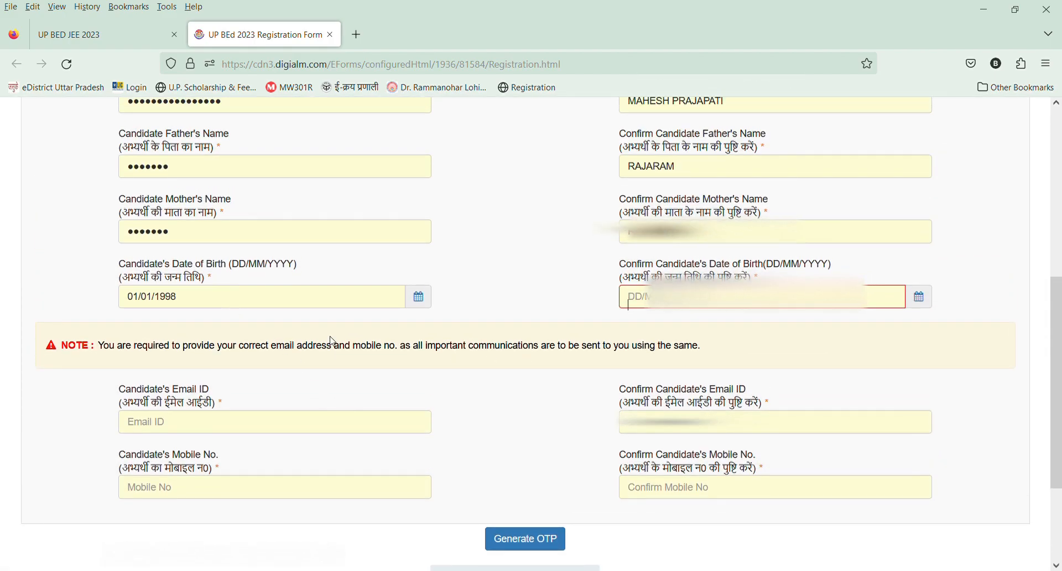
Confirm the candidate's date of birth by picking the same year, month and day in the calendar.
{"action": "left_click", "coordinate": [675, 296]}
{"action": "left_click", "coordinate": [696, 316]}
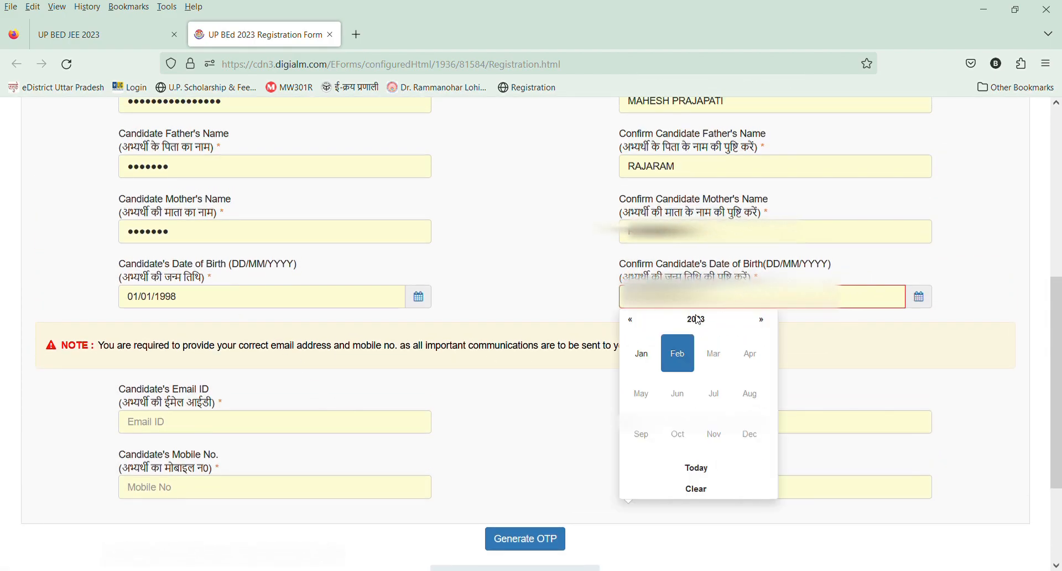
{"action": "left_click", "coordinate": [696, 318]}
{"action": "left_click", "coordinate": [630, 321]}
{"action": "left_click", "coordinate": [630, 321]}
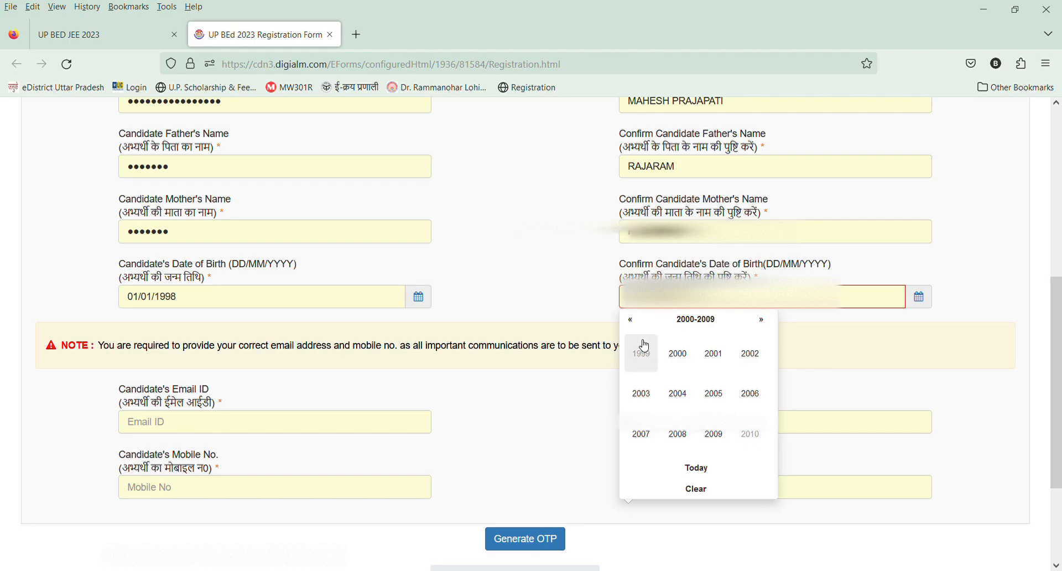
{"action": "left_click", "coordinate": [631, 321]}
{"action": "left_click", "coordinate": [678, 434]}
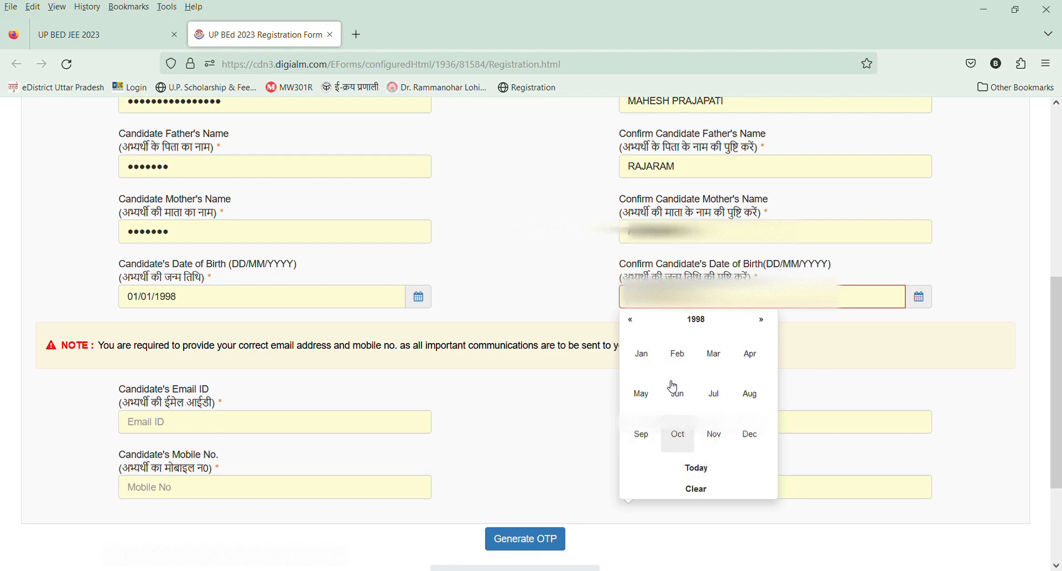
{"action": "left_click", "coordinate": [647, 357]}
{"action": "left_click", "coordinate": [718, 361]}
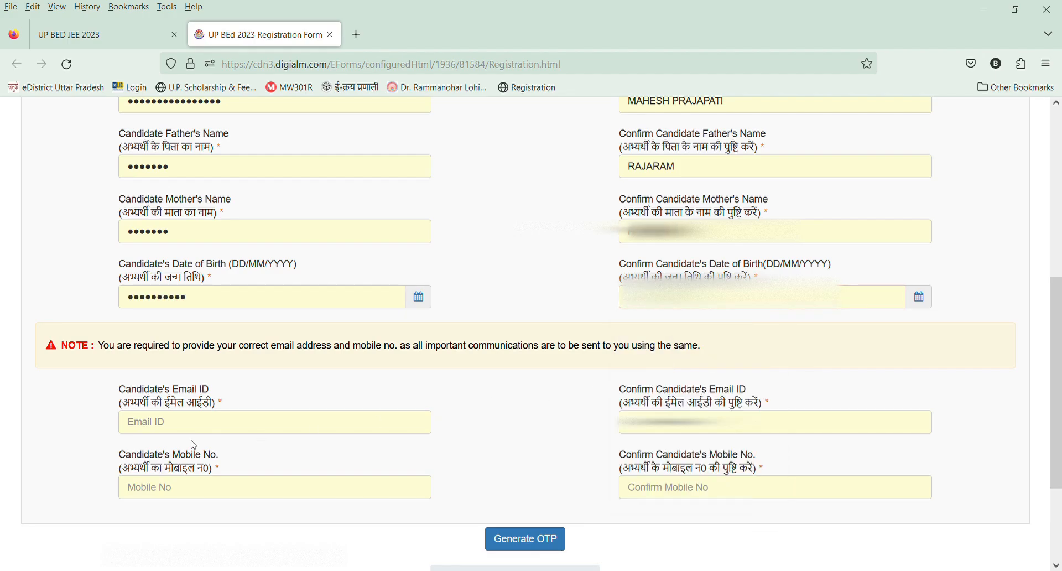
Enter the candidate's e-mail address and repeat it in the confirmation field.
{"action": "left_click", "coordinate": [181, 426]}
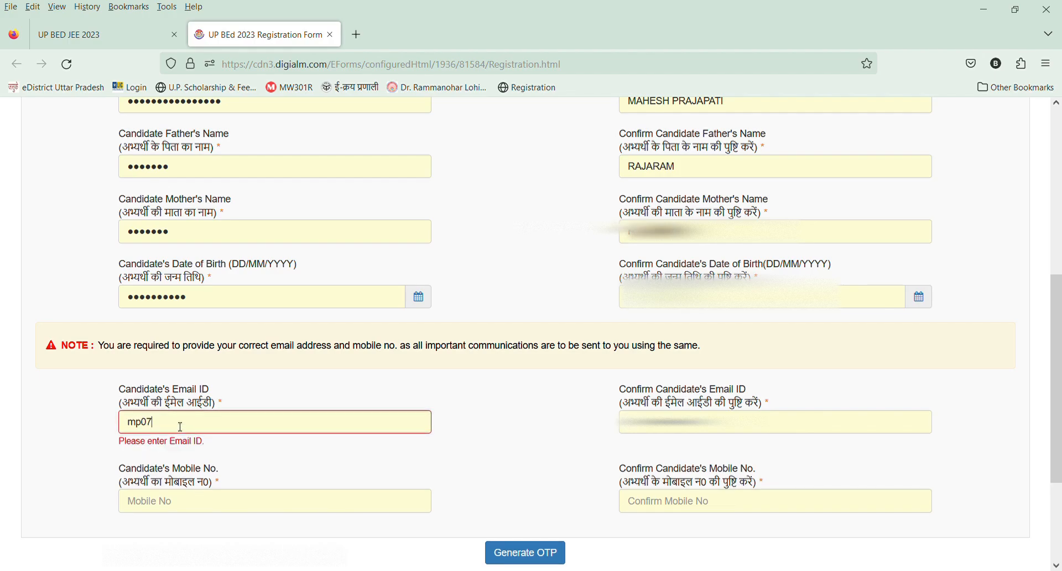
{"action": "key", "text": "Tab"}
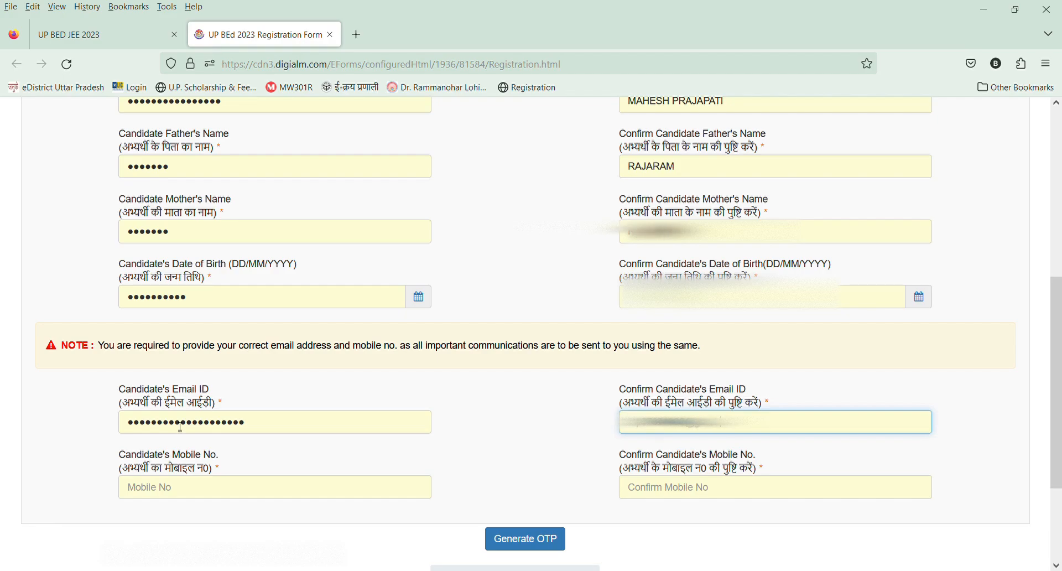
{"action": "key", "text": "Tab"}
Enter the candidate's mobile number and repeat it in the confirmation field.
{"action": "type", "text": "84"}
{"action": "key", "text": "ctrl+a"}
{"action": "key", "text": "Tab"}
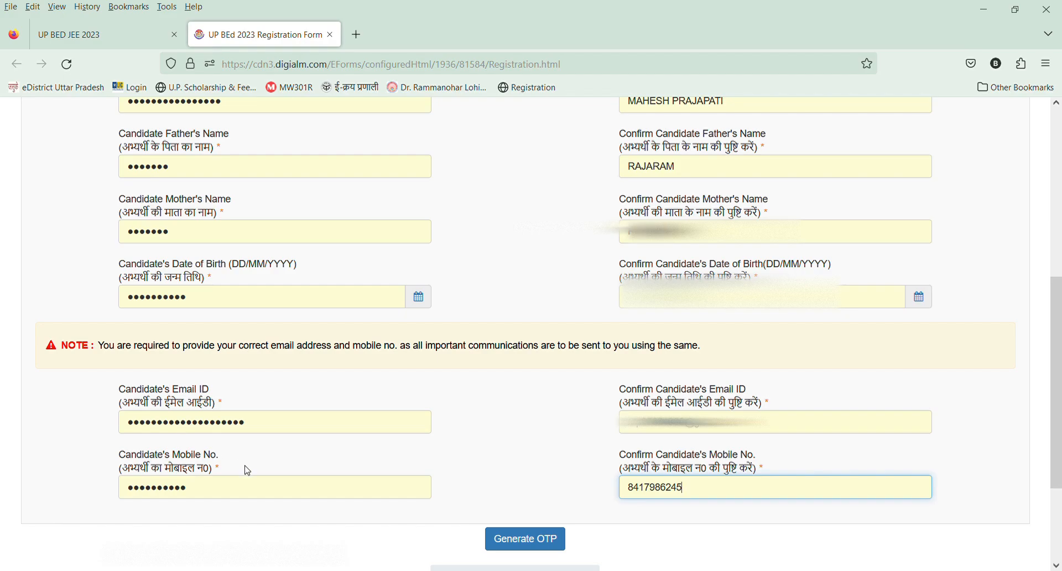
Request the OTP, submit the characters shown in the captcha image, and dismiss the OTP notice.
{"action": "scroll", "coordinate": [244, 467], "scroll_direction": "down", "scroll_amount": 3}
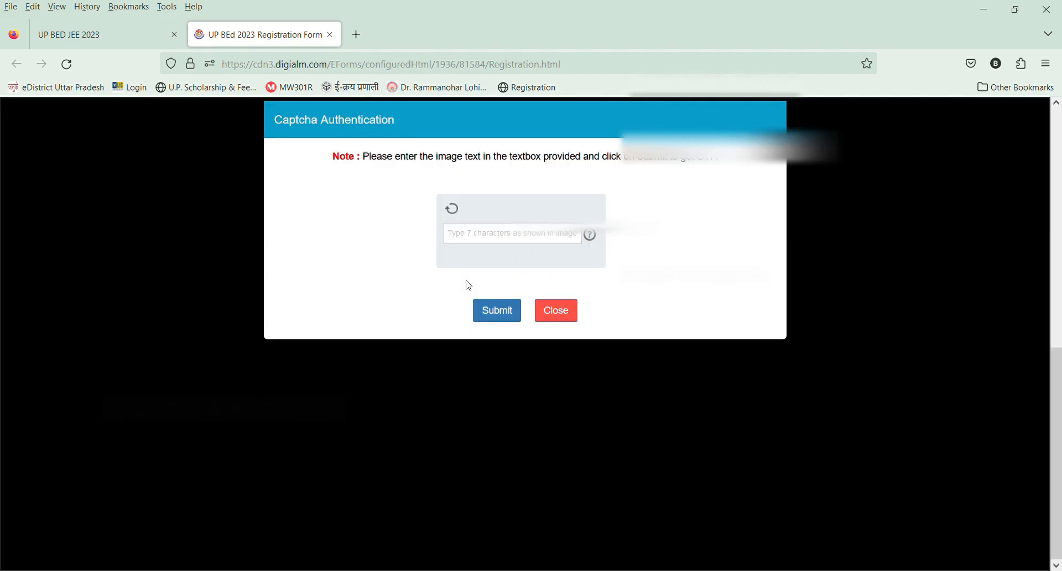
{"action": "left_click", "coordinate": [487, 261]}
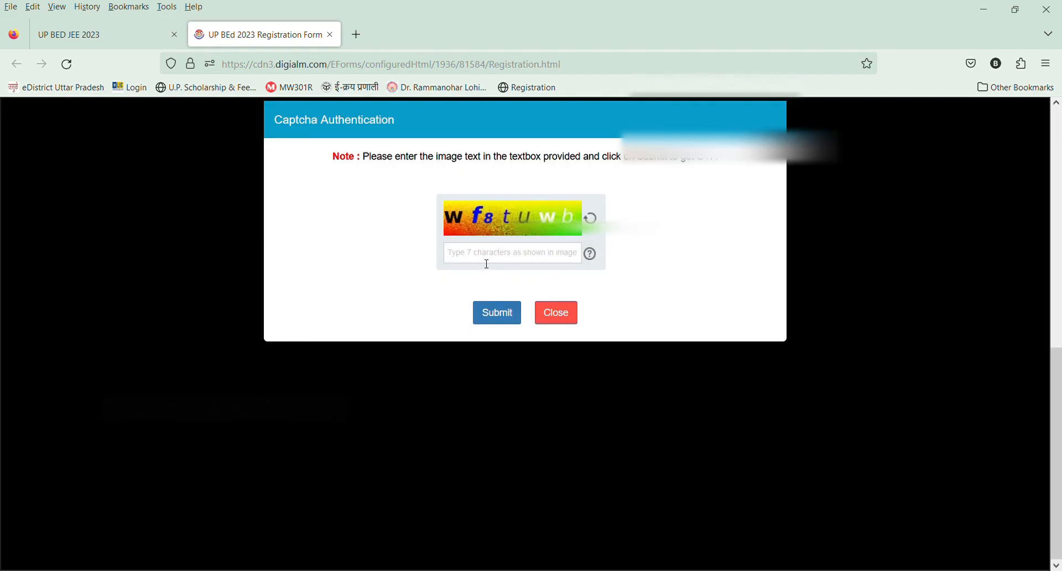
{"action": "type", "text": "w"}
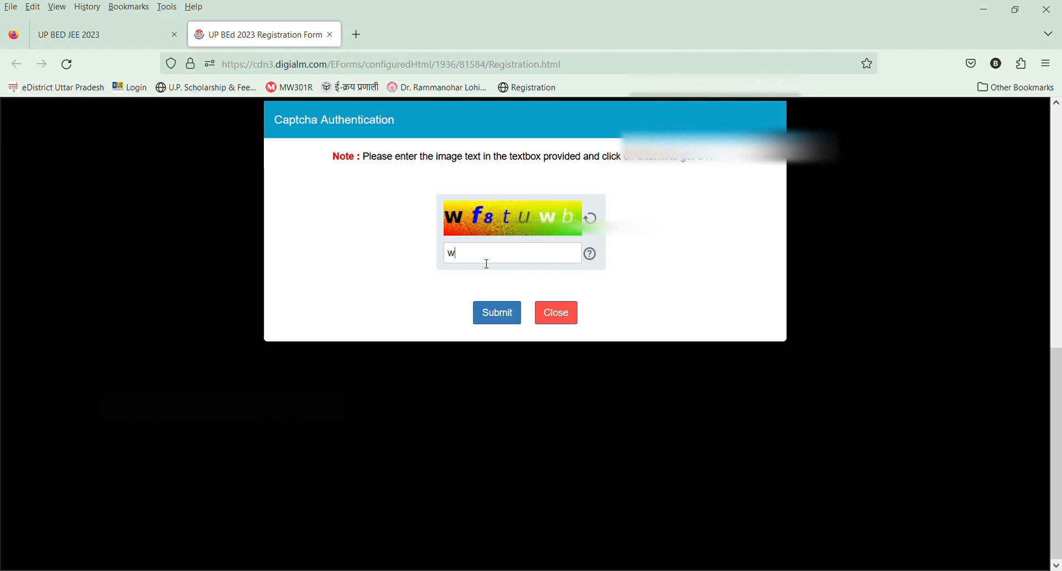
{"action": "type", "text": "f8tuwb"}
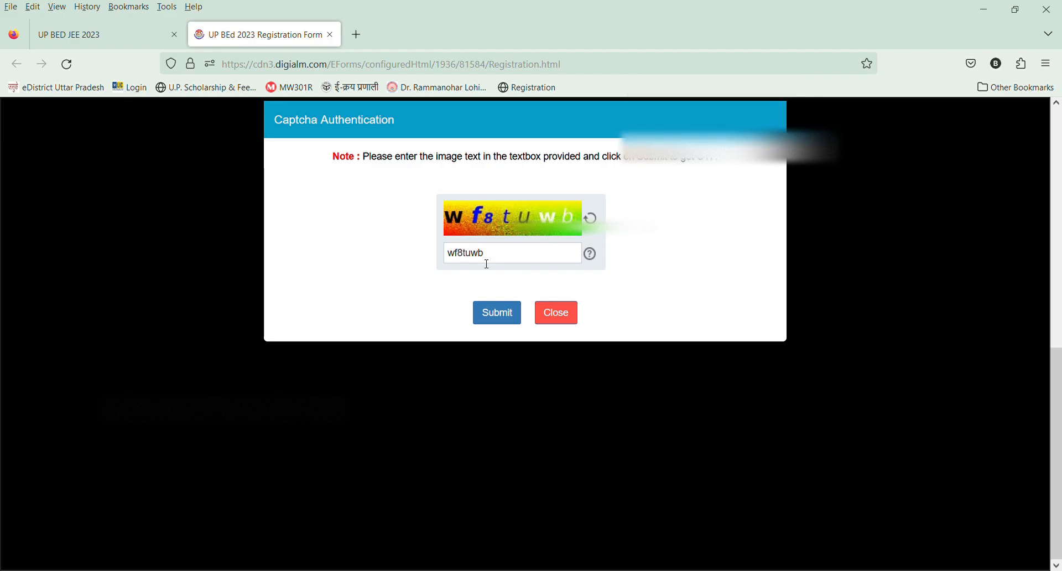
{"action": "left_click", "coordinate": [492, 314]}
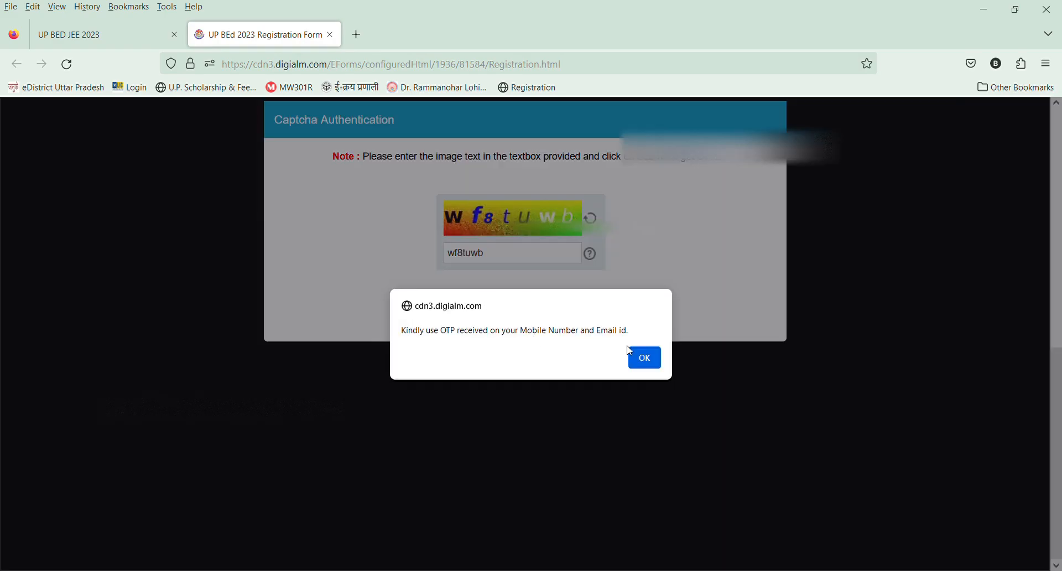
{"action": "left_click", "coordinate": [634, 354]}
Enter the received OTP, validate it, and dismiss the validation messages.
{"action": "left_click", "coordinate": [478, 405]}
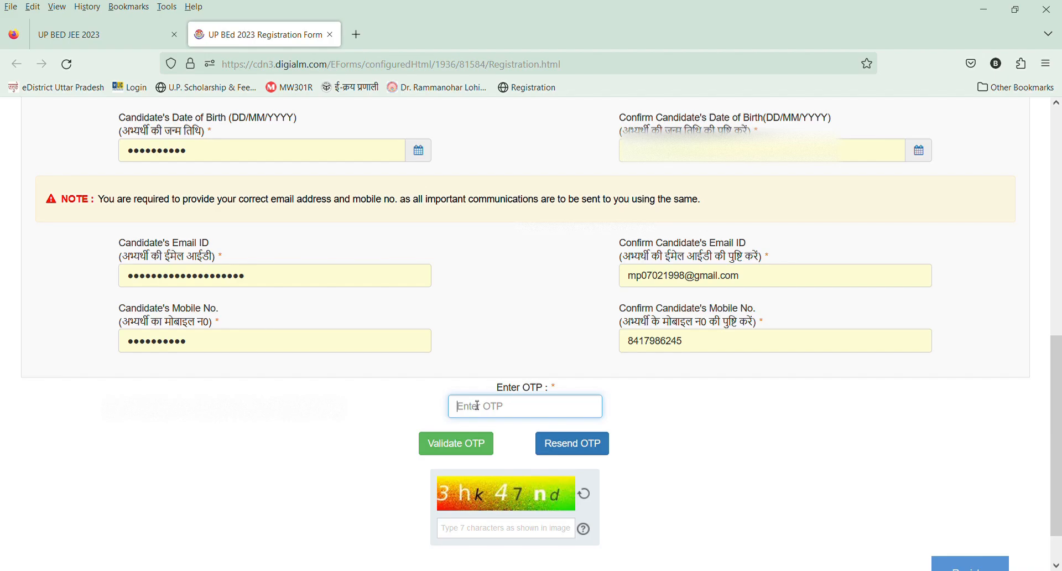
{"action": "type", "text": "1"}
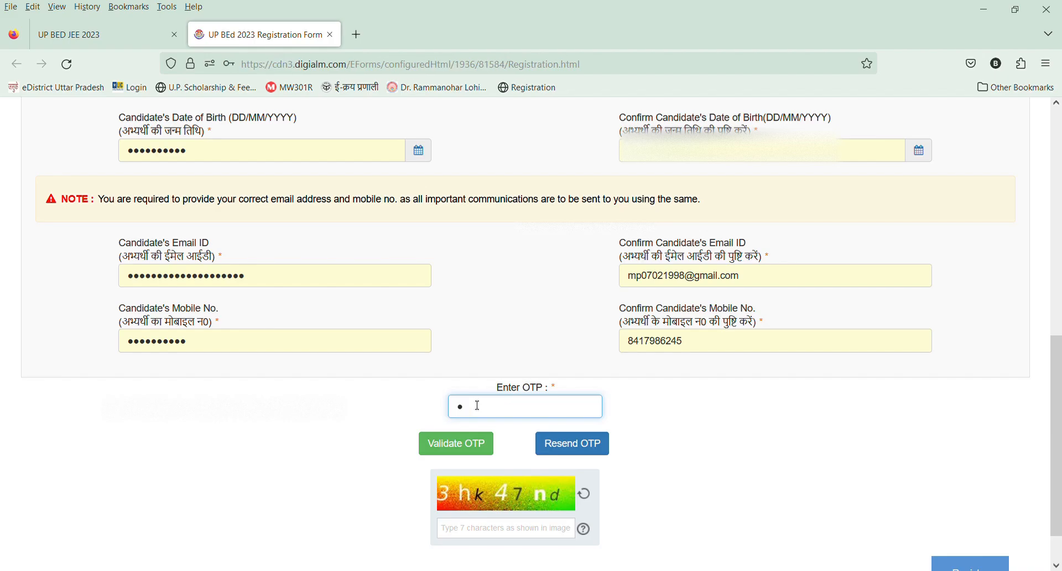
{"action": "left_click", "coordinate": [486, 443]}
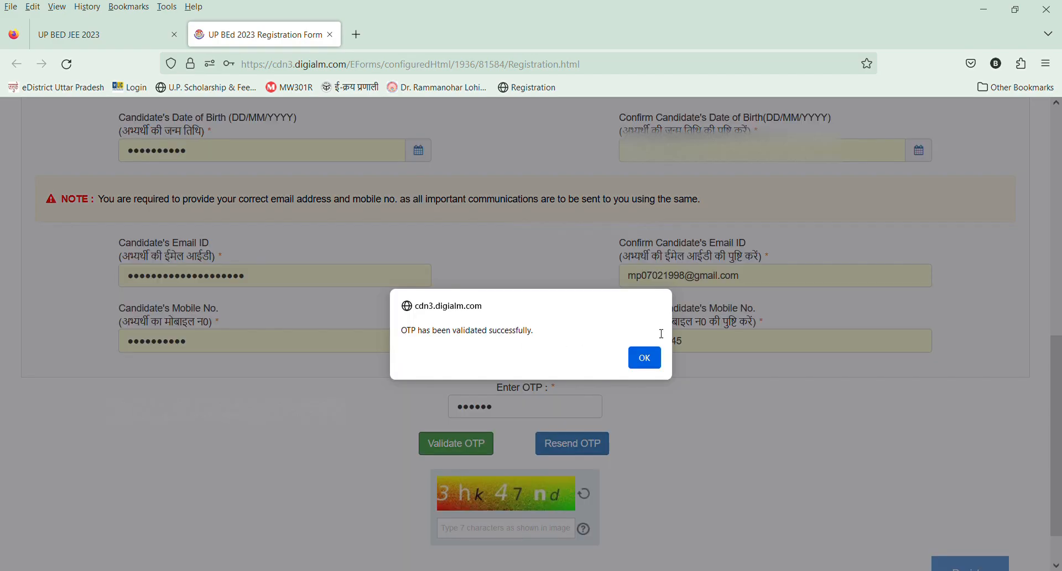
{"action": "left_click", "coordinate": [644, 358]}
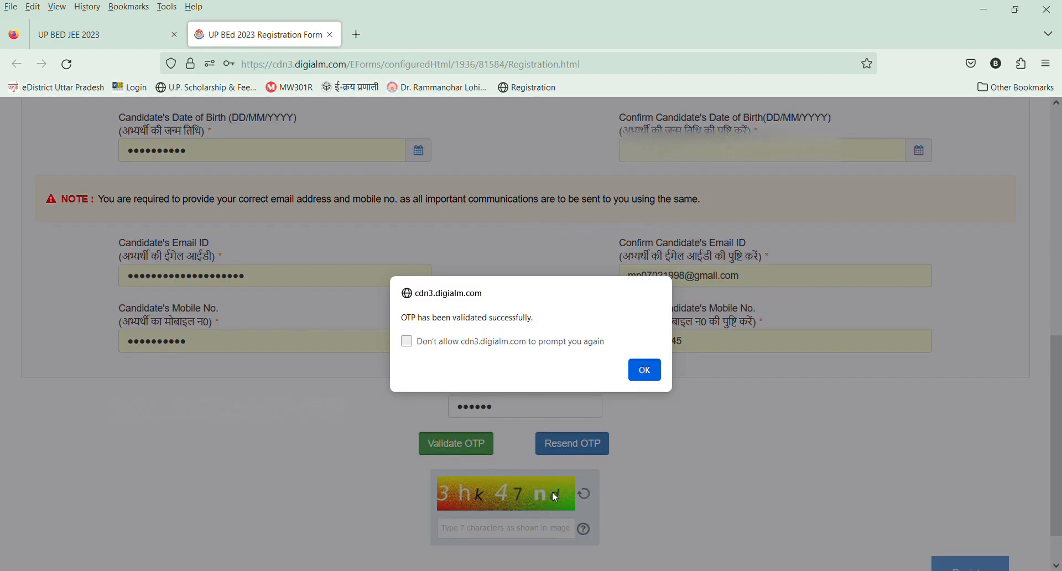
{"action": "left_click", "coordinate": [646, 372]}
Enter the characters shown in the form's captcha image and submit the candidate registration.
{"action": "left_click", "coordinate": [455, 479]}
{"action": "type", "text": "3"}
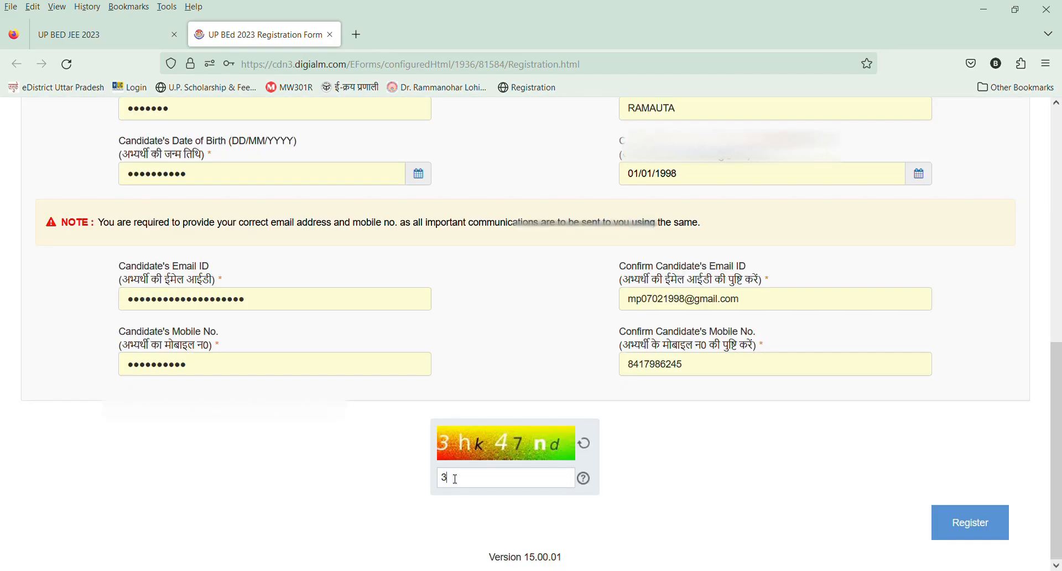
{"action": "type", "text": "hk47nd"}
{"action": "left_click", "coordinate": [941, 528]}
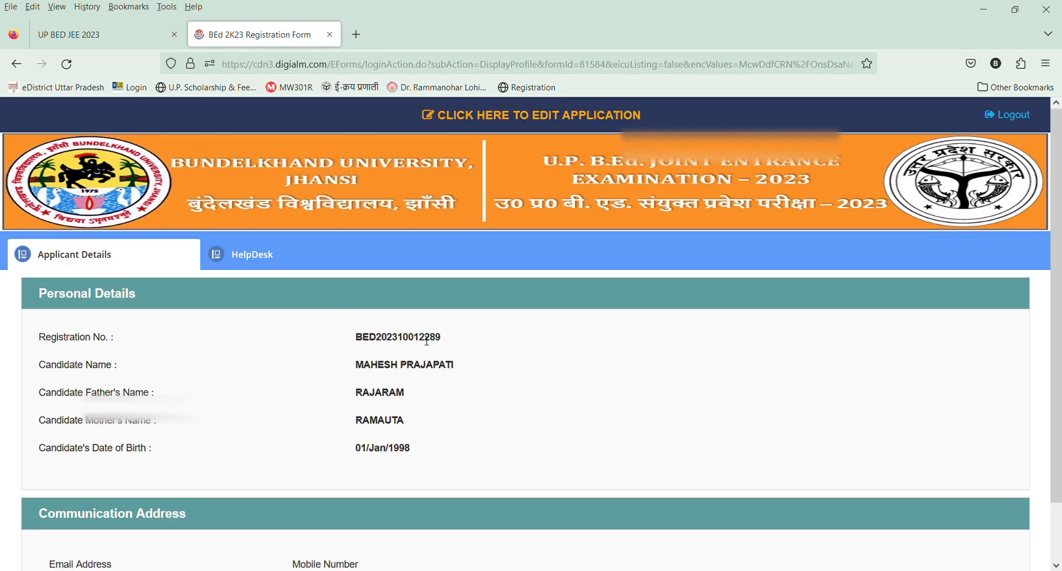
Review the registered personal and communication details and open the application for editing.
{"action": "scroll", "coordinate": [427, 348], "scroll_direction": "down", "scroll_amount": 2}
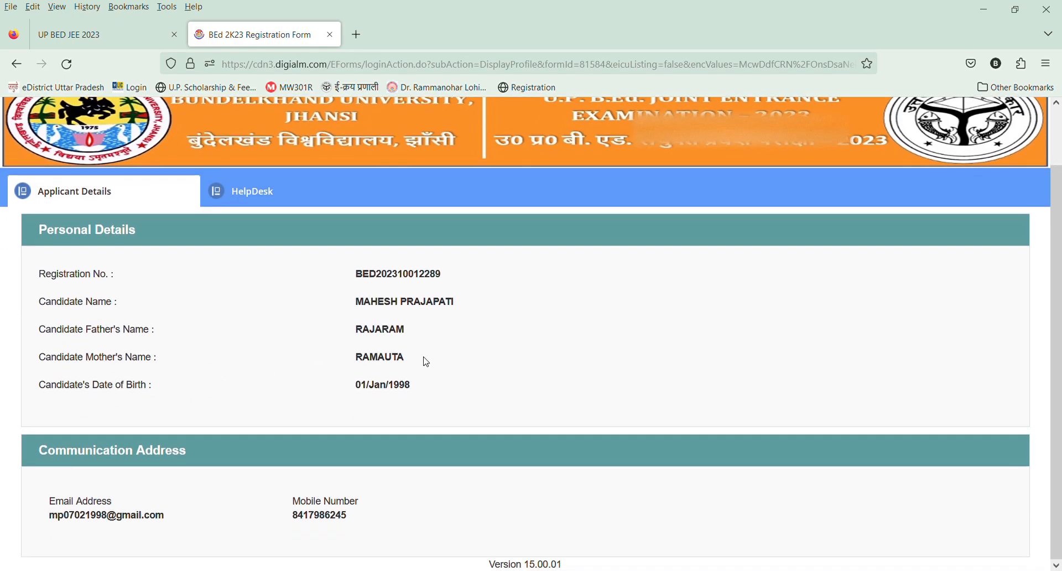
{"action": "scroll", "coordinate": [428, 362], "scroll_direction": "up", "scroll_amount": 2}
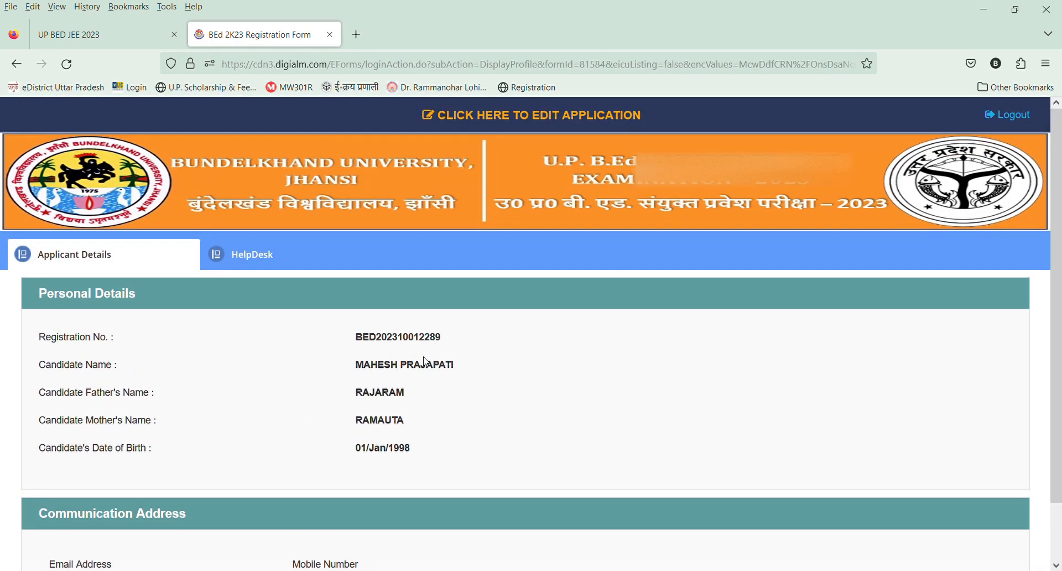
{"action": "left_click", "coordinate": [476, 118]}
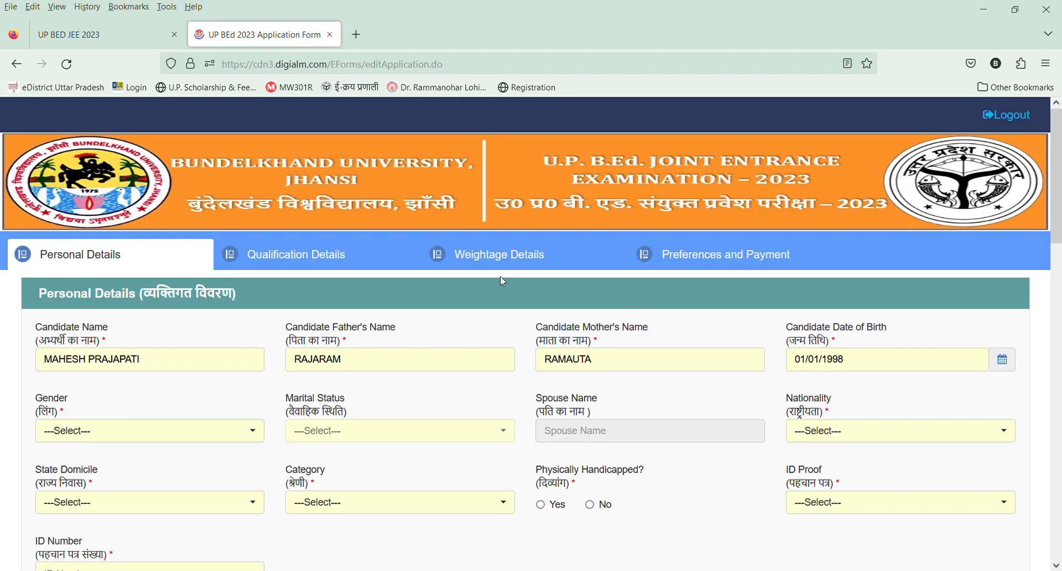
Set the candidate's gender to Male and the marital status to Unmarried in the personal details.
{"action": "scroll", "coordinate": [858, 339], "scroll_direction": "down", "scroll_amount": 1}
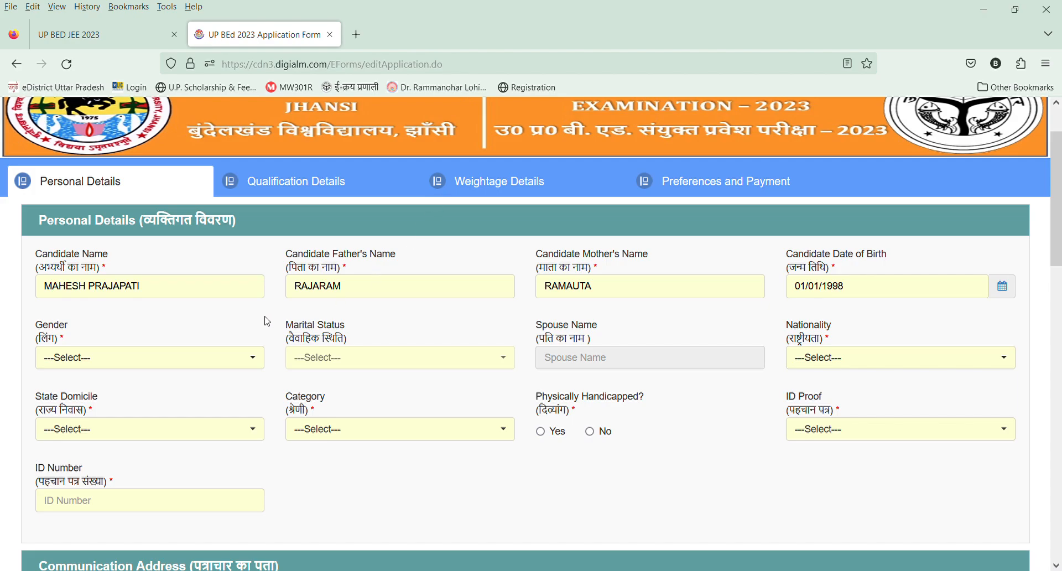
{"action": "left_click", "coordinate": [161, 359]}
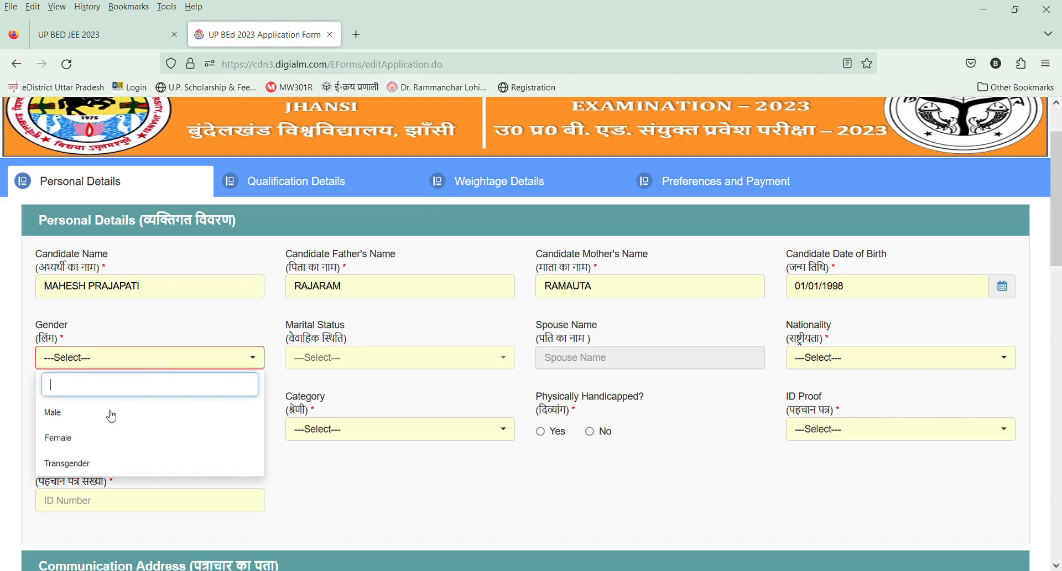
{"action": "left_click", "coordinate": [84, 416]}
{"action": "left_click", "coordinate": [408, 363]}
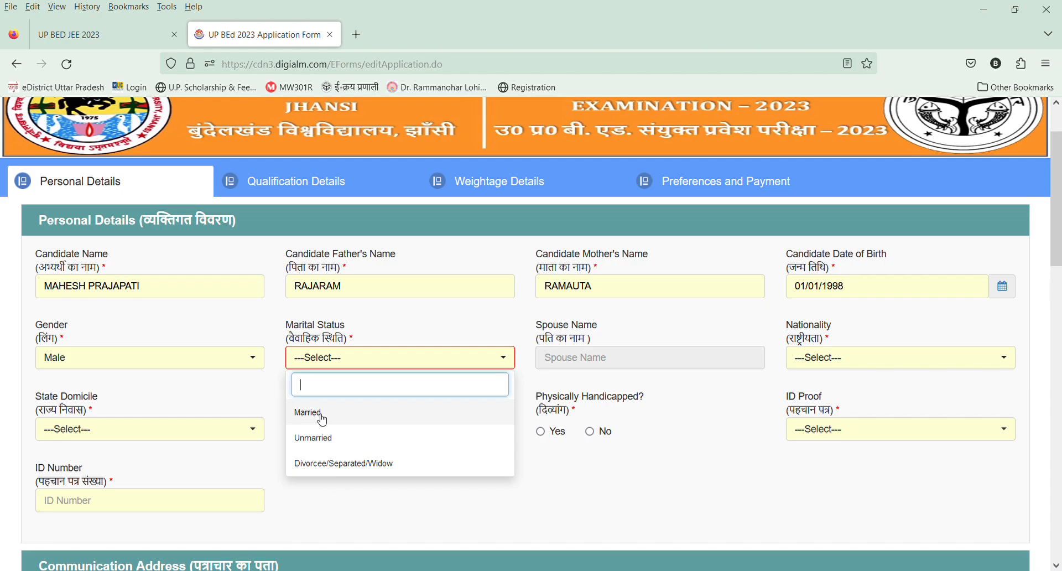
{"action": "left_click", "coordinate": [310, 439]}
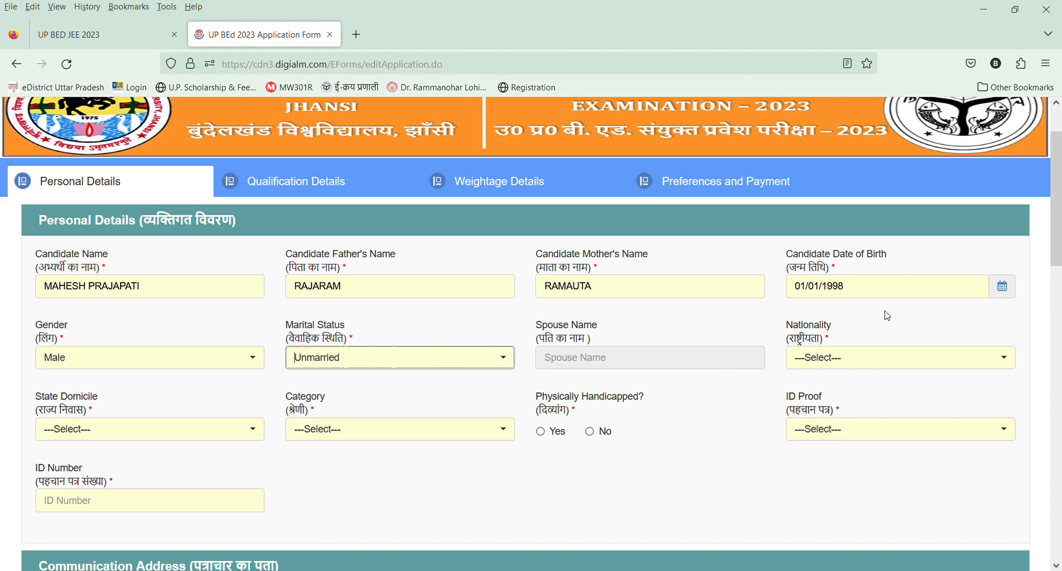
Set the nationality to Indian and the state domicile to UP.
{"action": "left_click", "coordinate": [820, 360]}
{"action": "left_click", "coordinate": [819, 408]}
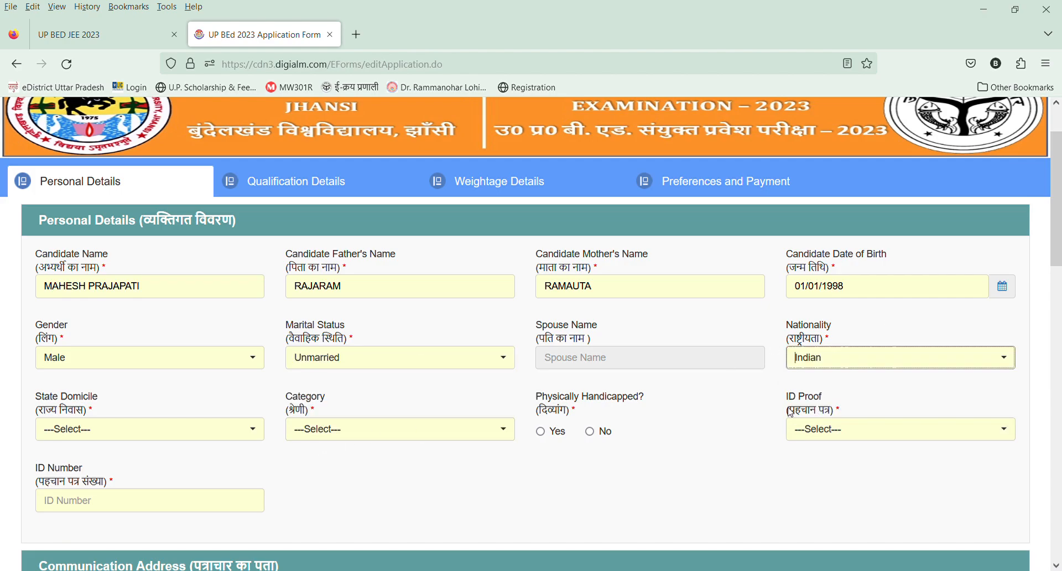
{"action": "left_click", "coordinate": [149, 437]}
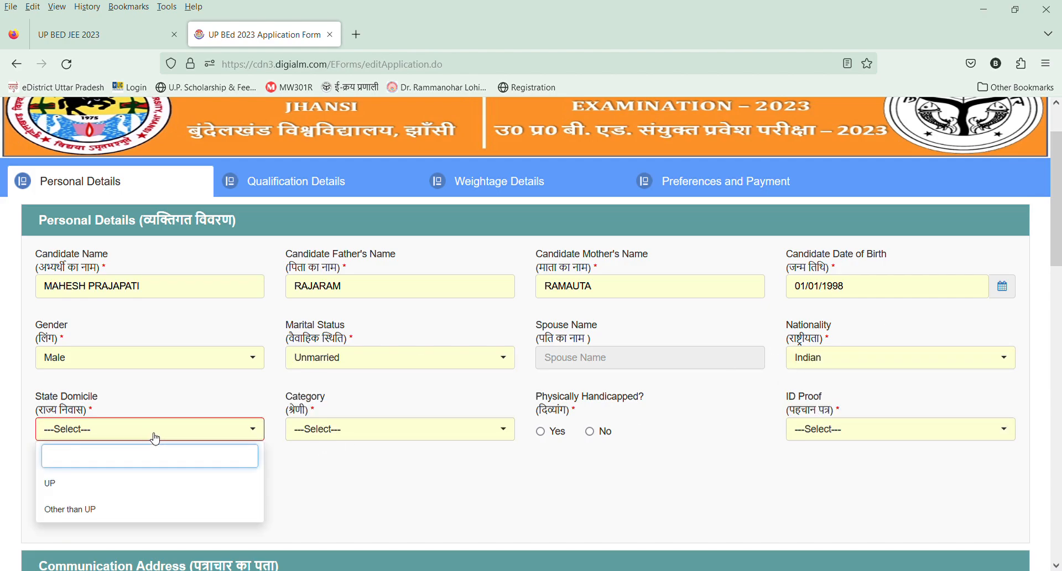
{"action": "left_click", "coordinate": [50, 483]}
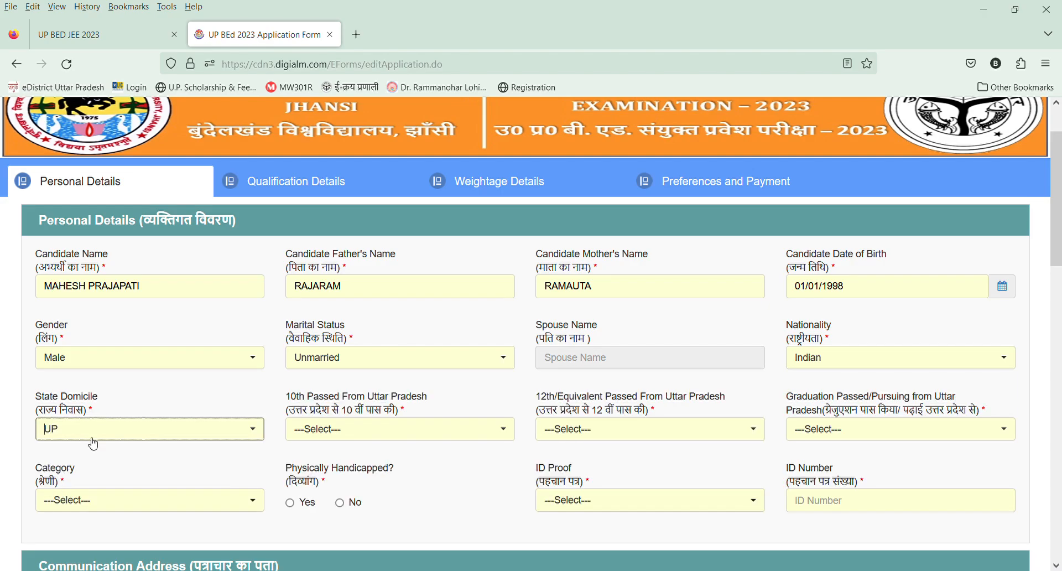
Answer Yes for 10th, 12th/equivalent and graduation passed or pursuing from Uttar Pradesh.
{"action": "left_click", "coordinate": [360, 431]}
{"action": "left_click", "coordinate": [313, 485]}
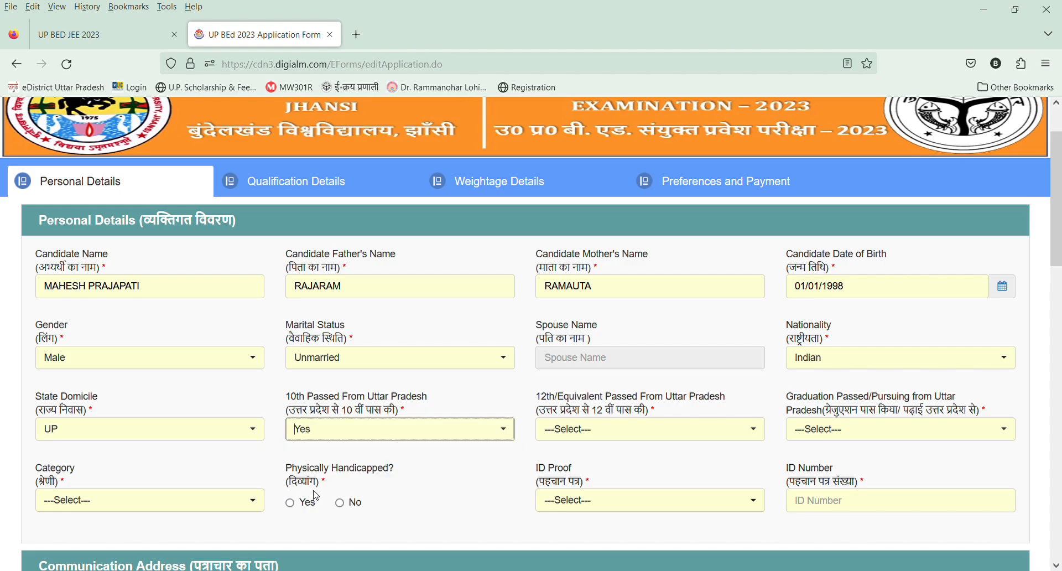
{"action": "left_click", "coordinate": [605, 436]}
{"action": "left_click", "coordinate": [584, 486]}
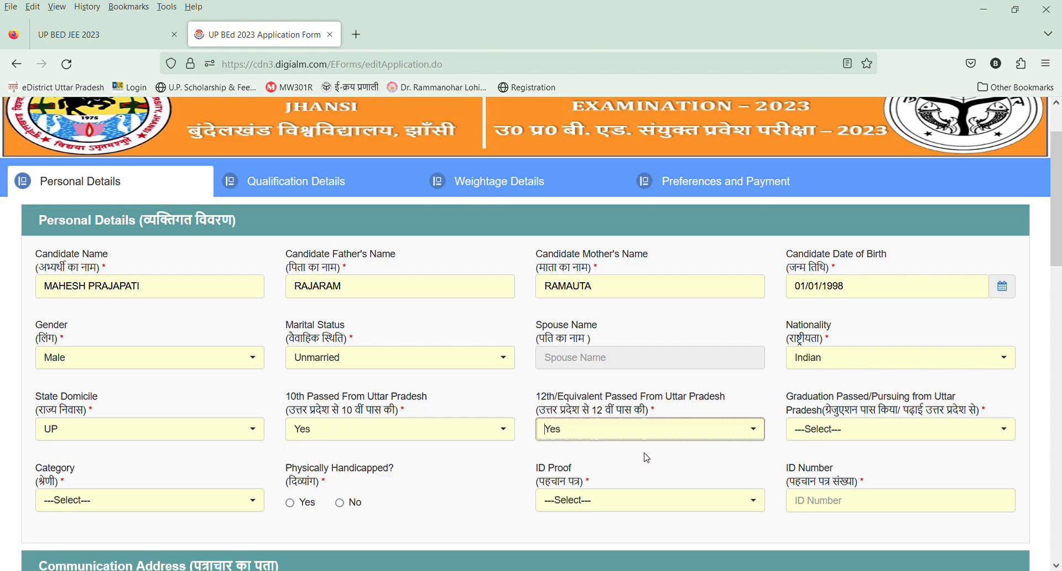
{"action": "left_click", "coordinate": [899, 431]}
{"action": "left_click", "coordinate": [830, 488]}
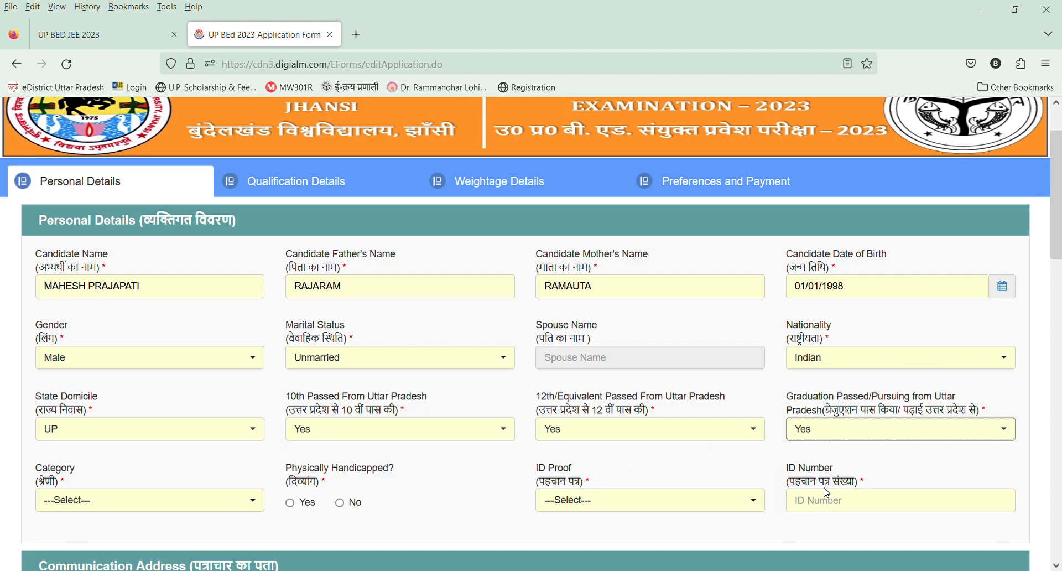
Switch the answer for 10th passed from Uttar Pradesh to No and restore it to Yes.
{"action": "scroll", "coordinate": [830, 492], "scroll_direction": "down", "scroll_amount": 4}
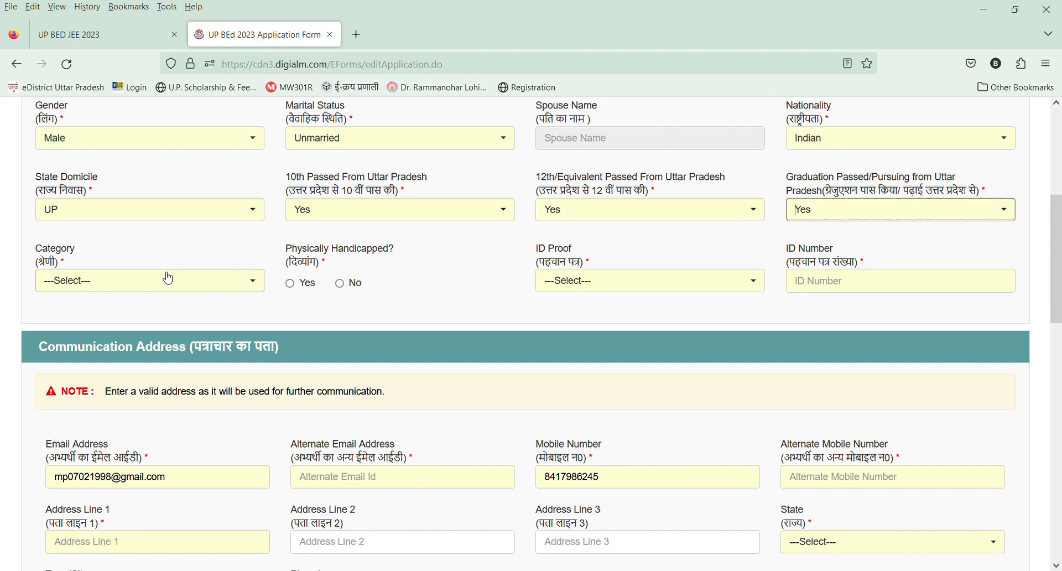
{"action": "left_click", "coordinate": [479, 220]}
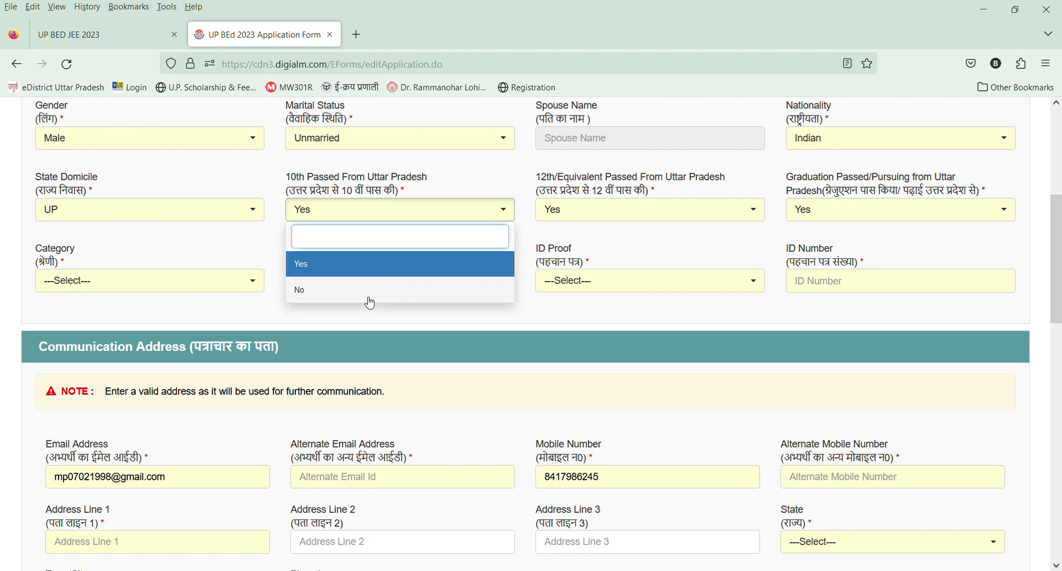
{"action": "left_click", "coordinate": [366, 290]}
{"action": "left_click", "coordinate": [367, 217]}
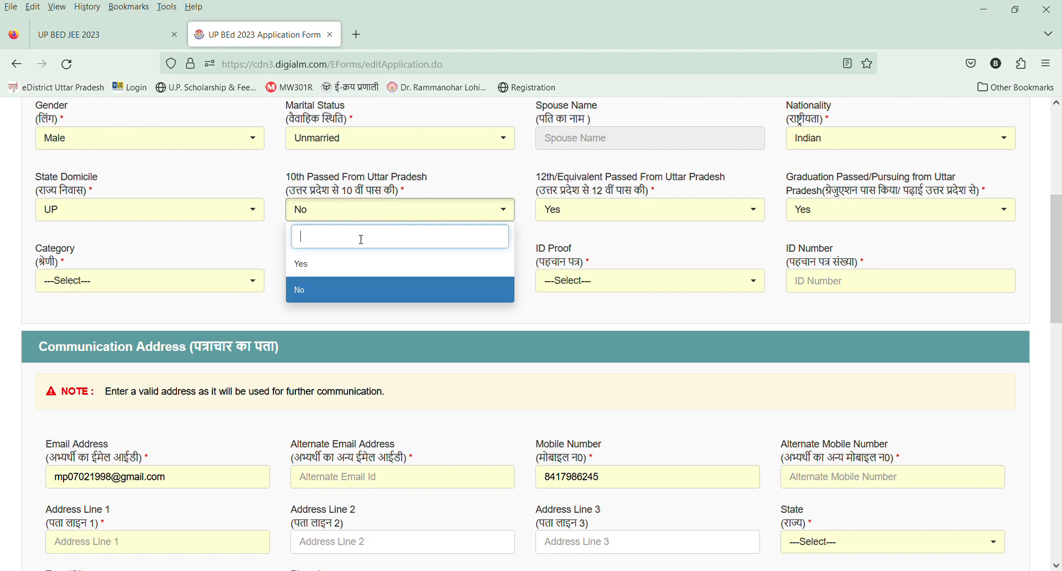
{"action": "left_click", "coordinate": [352, 266]}
Try the General category, answering the economically weaker section question with Yes and switching it to No.
{"action": "left_click", "coordinate": [129, 288]}
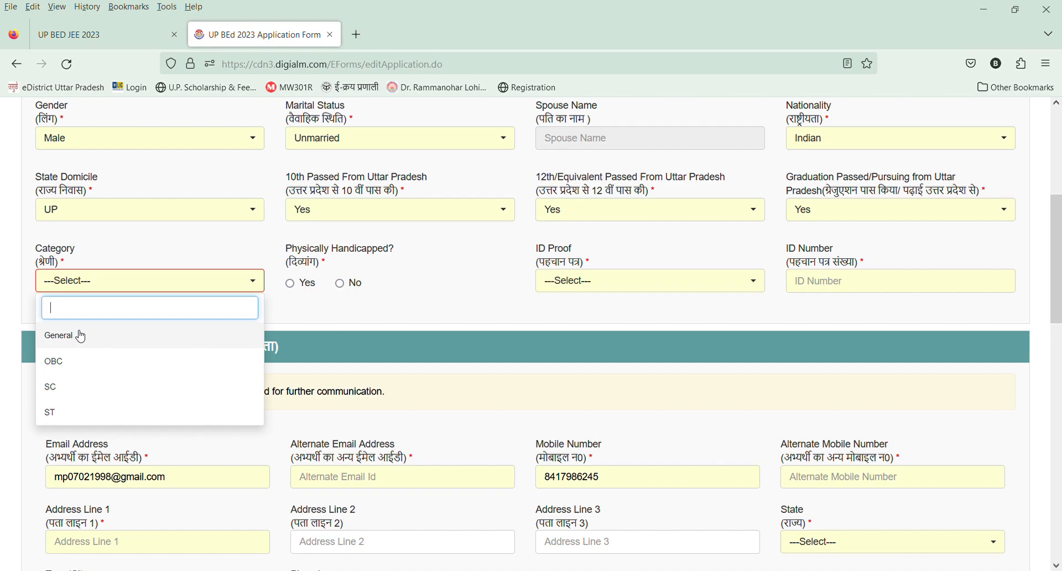
{"action": "left_click", "coordinate": [81, 336]}
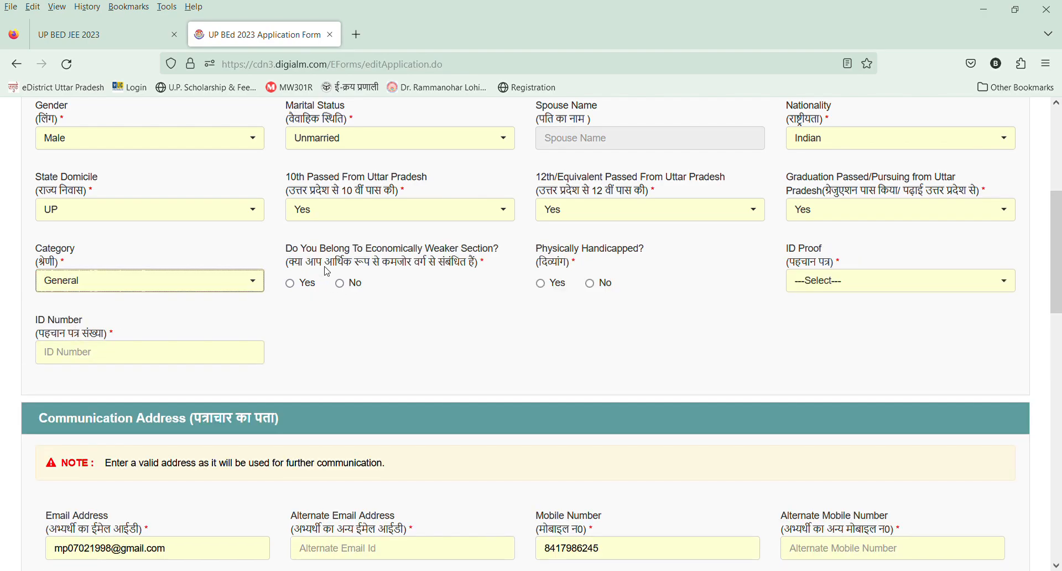
{"action": "left_click", "coordinate": [290, 286]}
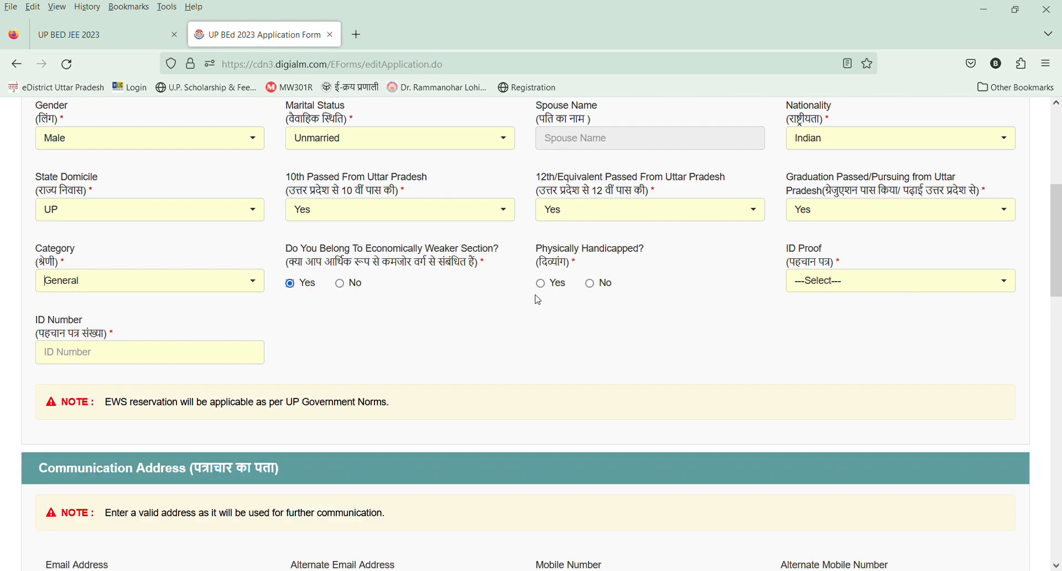
{"action": "left_click", "coordinate": [352, 285]}
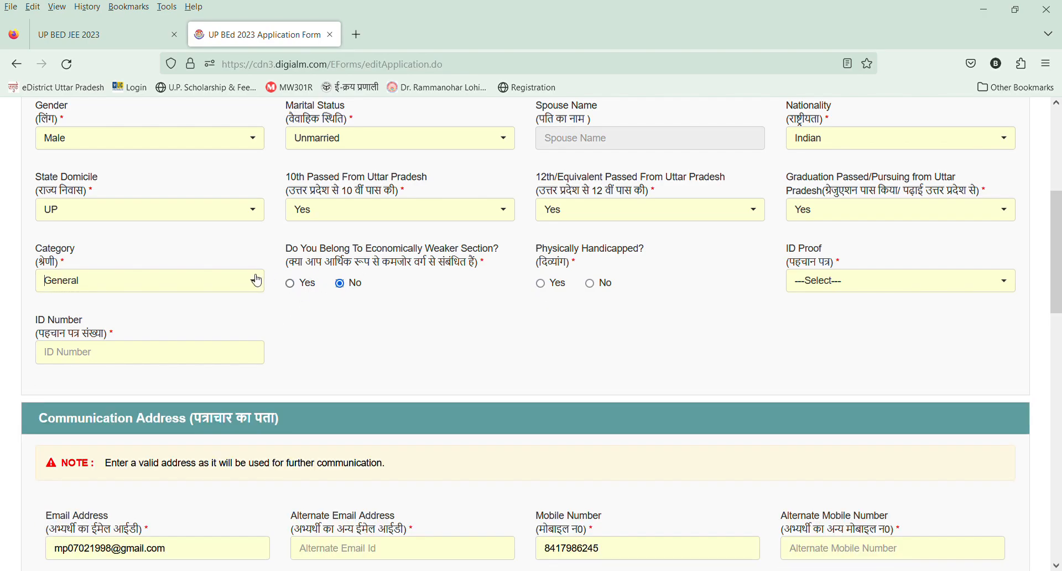
Set the category to OBC and answer No to belonging to the non creamy layer.
{"action": "left_click", "coordinate": [189, 283]}
{"action": "left_click", "coordinate": [112, 362]}
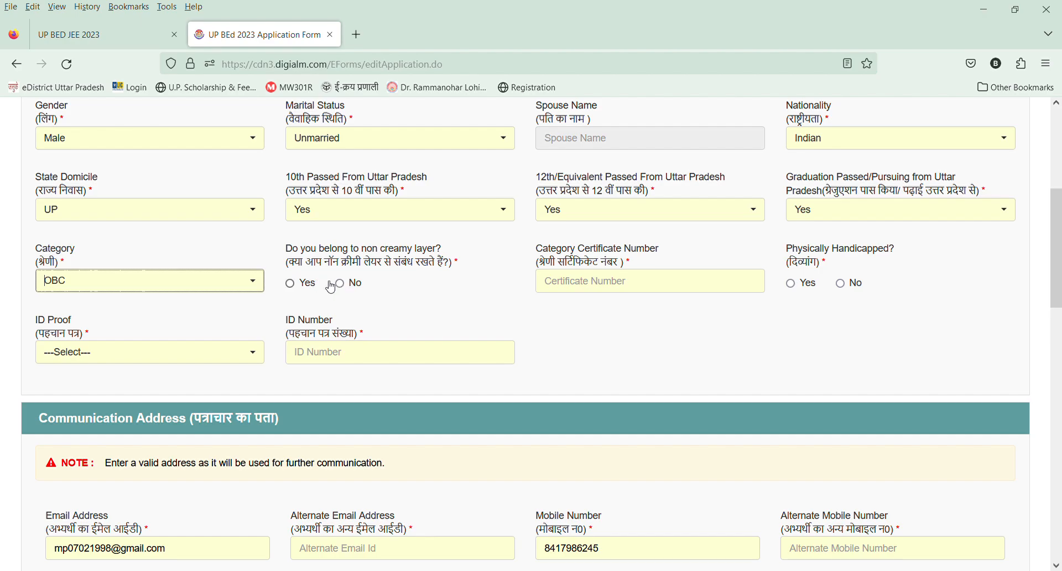
{"action": "left_click", "coordinate": [291, 286]}
{"action": "left_click", "coordinate": [340, 284]}
Enter the category certificate number and answer No to the physically handicapped question.
{"action": "left_click", "coordinate": [622, 291]}
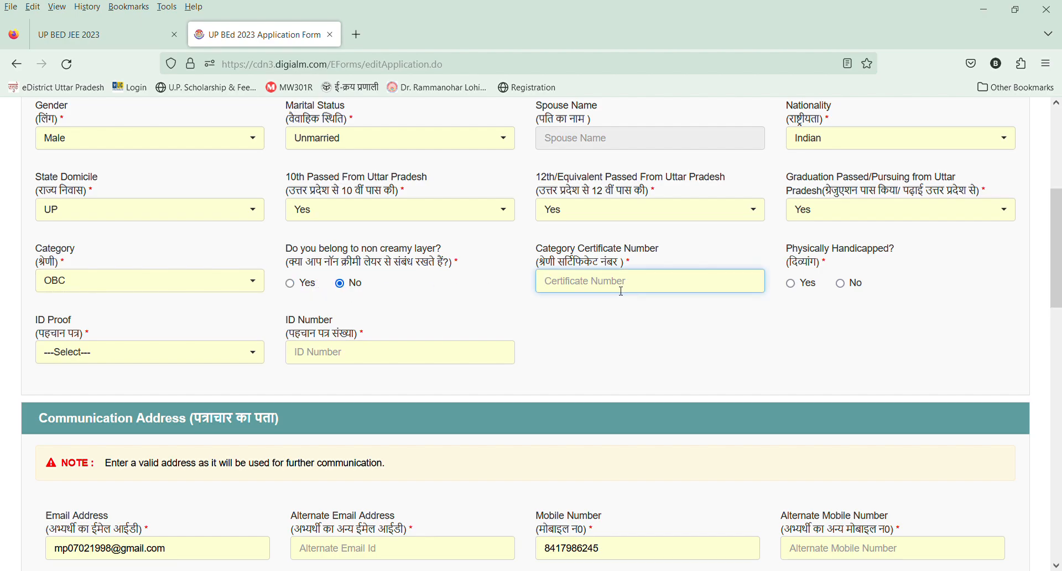
{"action": "type", "text": "6129999999999999999"}
{"action": "key", "text": "BackSpace"}
{"action": "key", "text": "BackSpace"}
{"action": "left_click", "coordinate": [839, 283]}
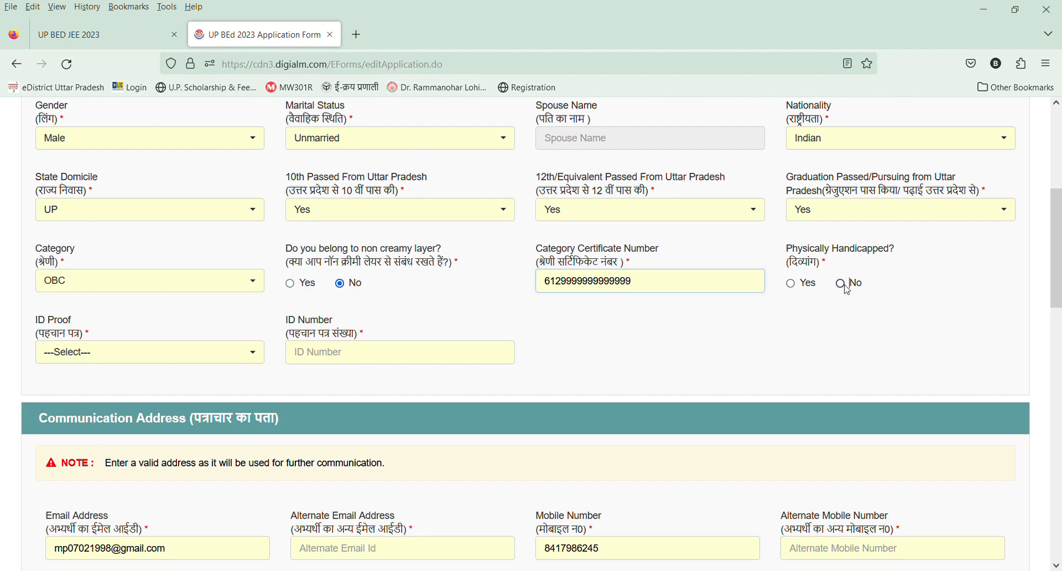
Set the ID proof type to Others.
{"action": "scroll", "coordinate": [406, 353], "scroll_direction": "down", "scroll_amount": 3}
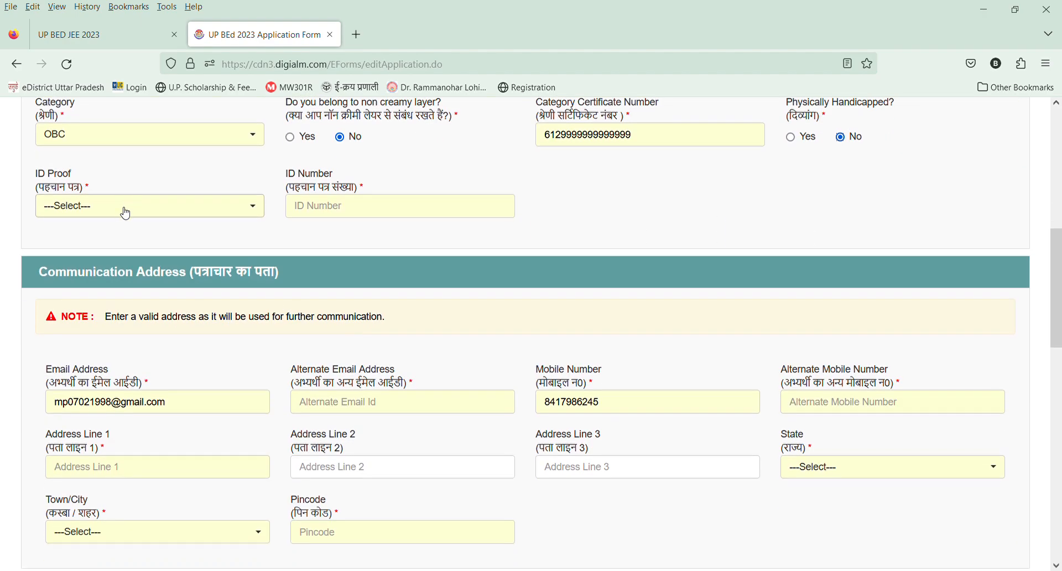
{"action": "left_click", "coordinate": [121, 209]}
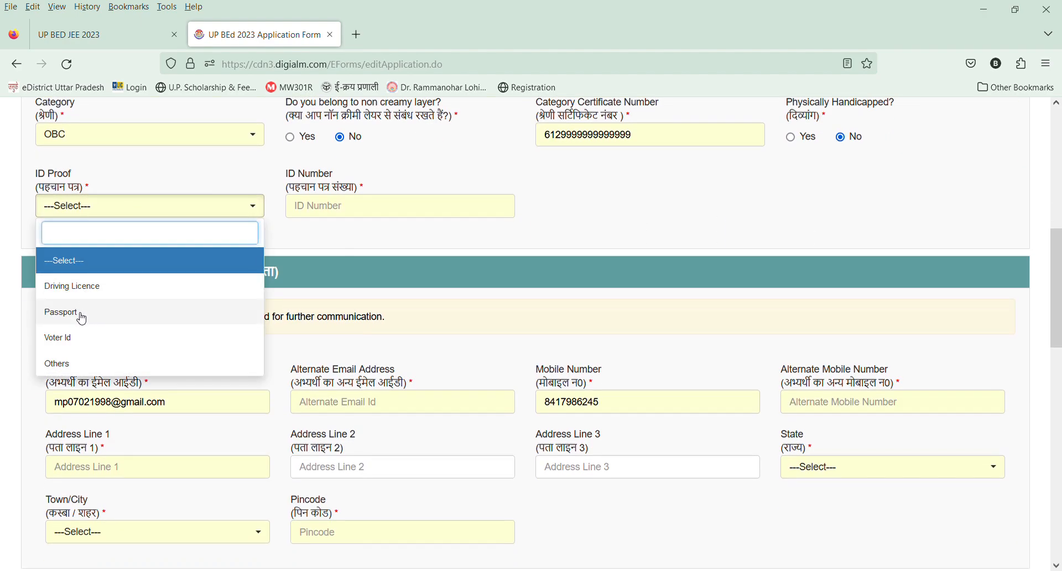
{"action": "left_click", "coordinate": [78, 364]}
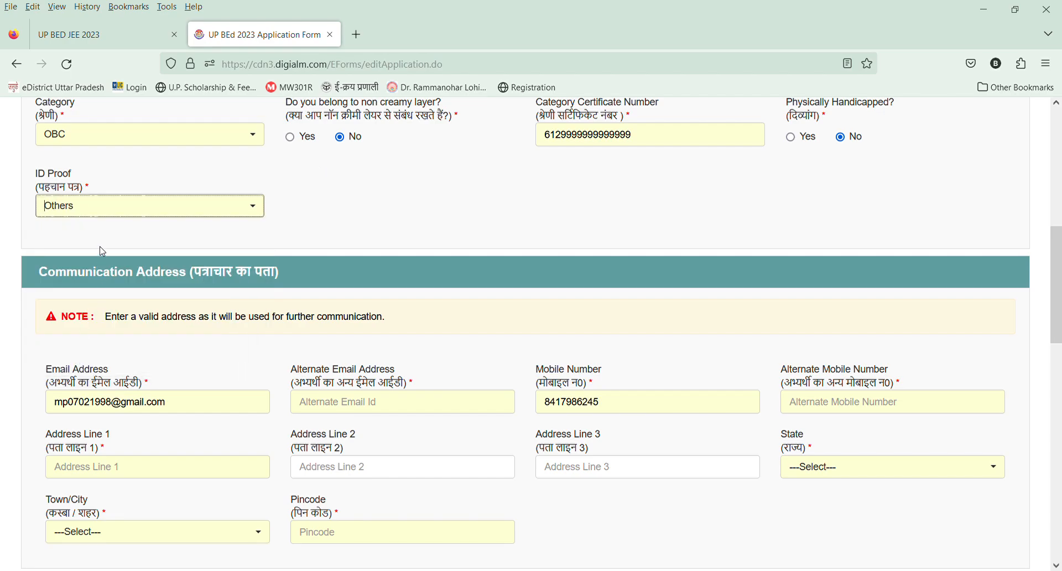
{"action": "left_click", "coordinate": [229, 216]}
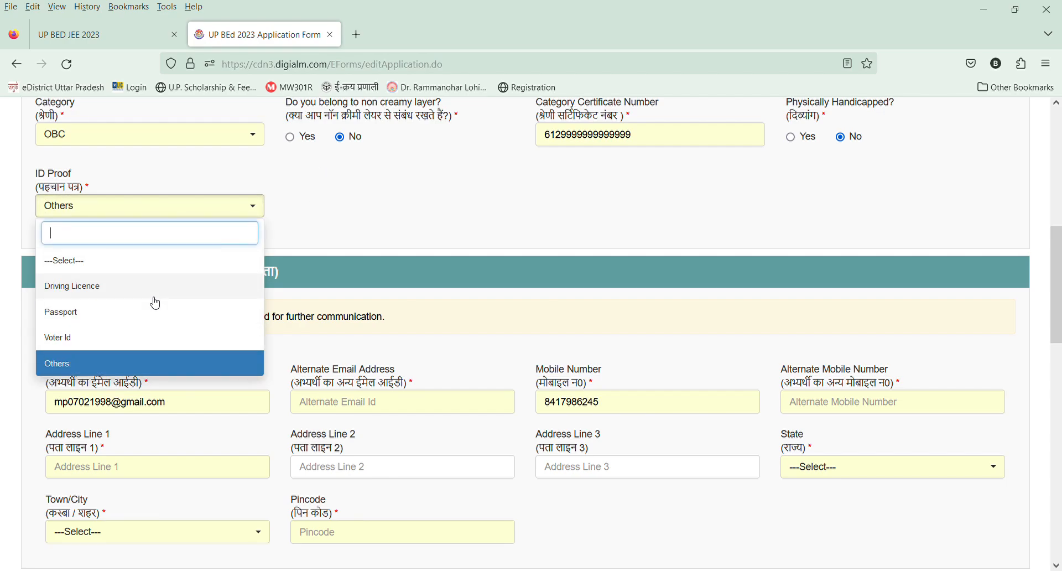
{"action": "left_click", "coordinate": [125, 363]}
Enter the candidate's alternate email address and alternate mobile number in the communication address section.
{"action": "scroll", "coordinate": [369, 304], "scroll_direction": "down", "scroll_amount": 3}
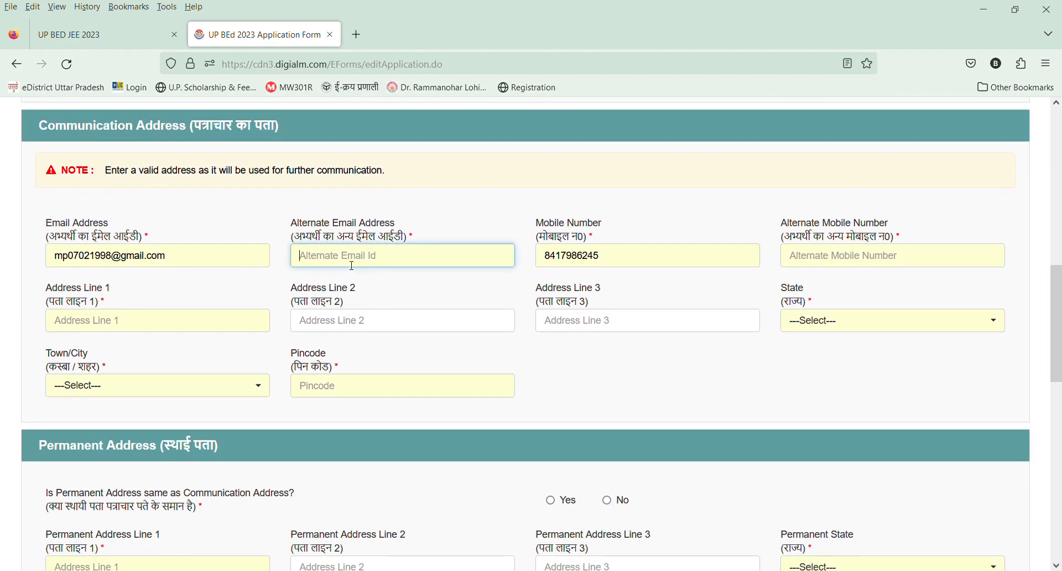
{"action": "left_click", "coordinate": [845, 255]}
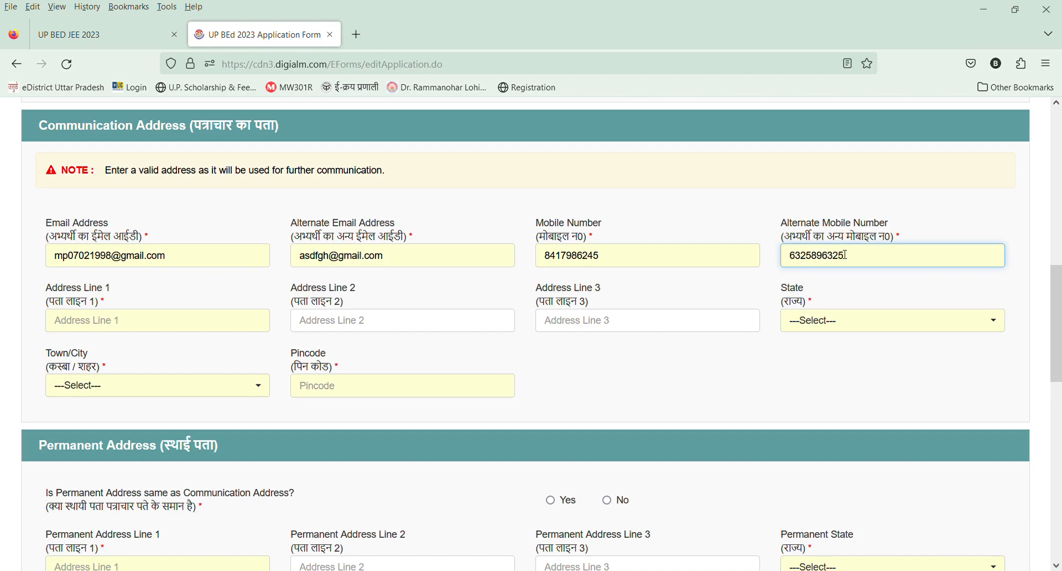
Fill in address lines 1, 2 and 3 of the candidate's communication address.
{"action": "left_click", "coordinate": [202, 329]}
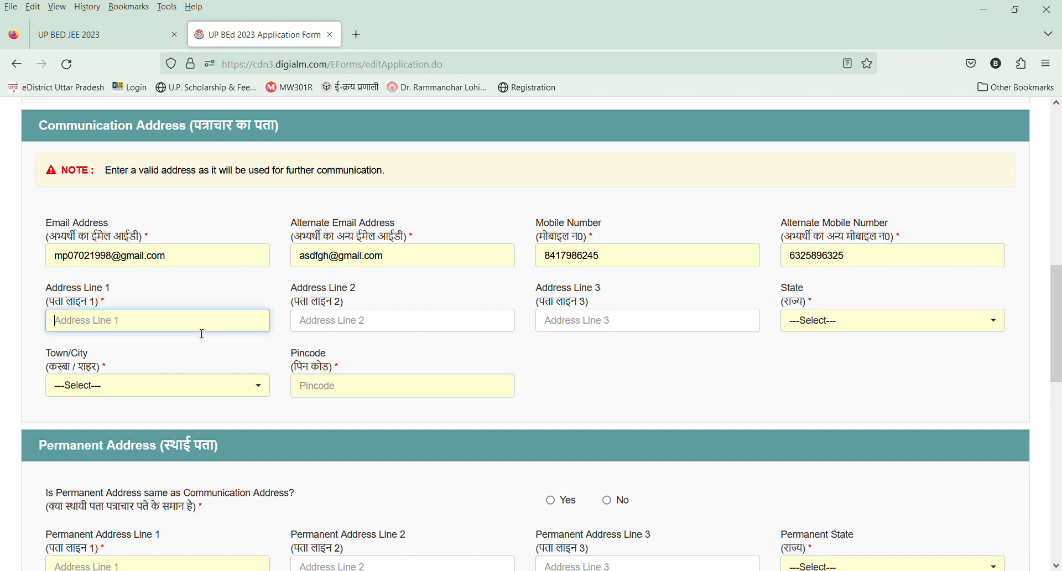
{"action": "key", "text": "Tab"}
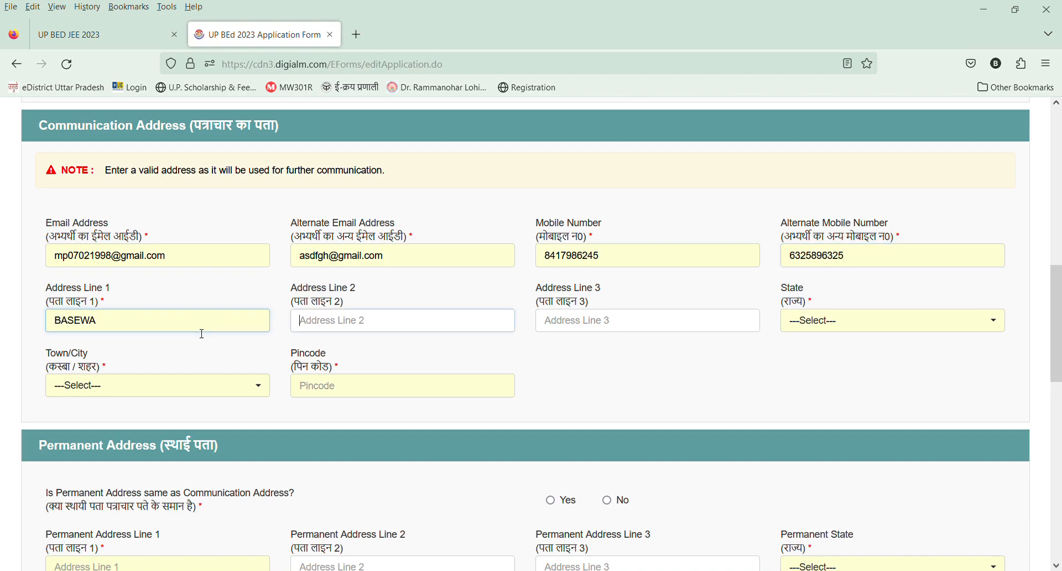
{"action": "key", "text": "Tab"}
{"action": "type", "text": "AZAMGARH"}
{"action": "key", "text": "Tab"}
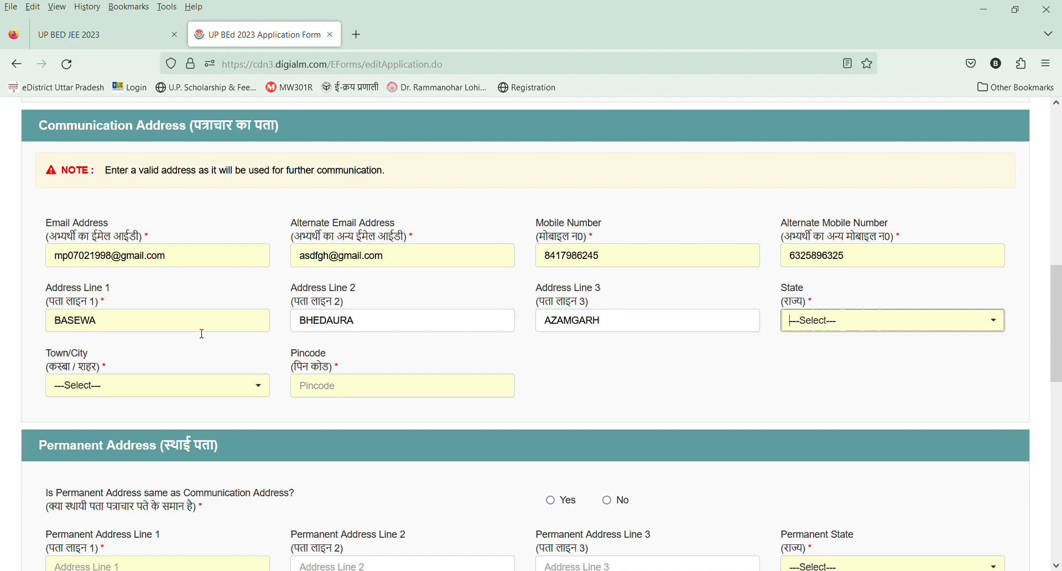
Set the communication address state to Uttar Pradesh, choose the candidate's town, and enter the pincode.
{"action": "type", "text": "UT"}
{"action": "key", "text": "Return"}
{"action": "key", "text": "Tab"}
{"action": "type", "text": "A"}
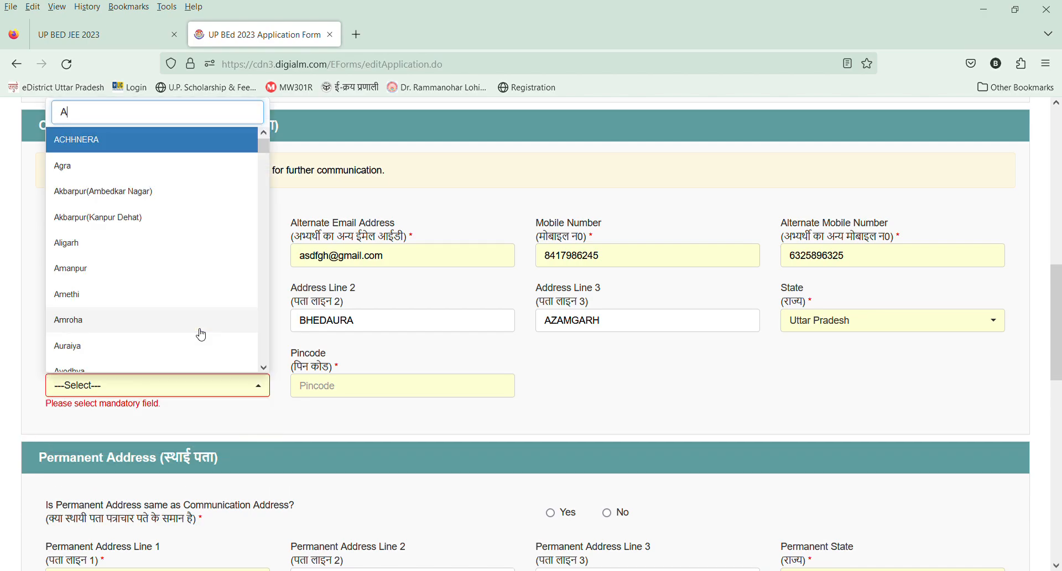
{"action": "type", "text": "ZA"}
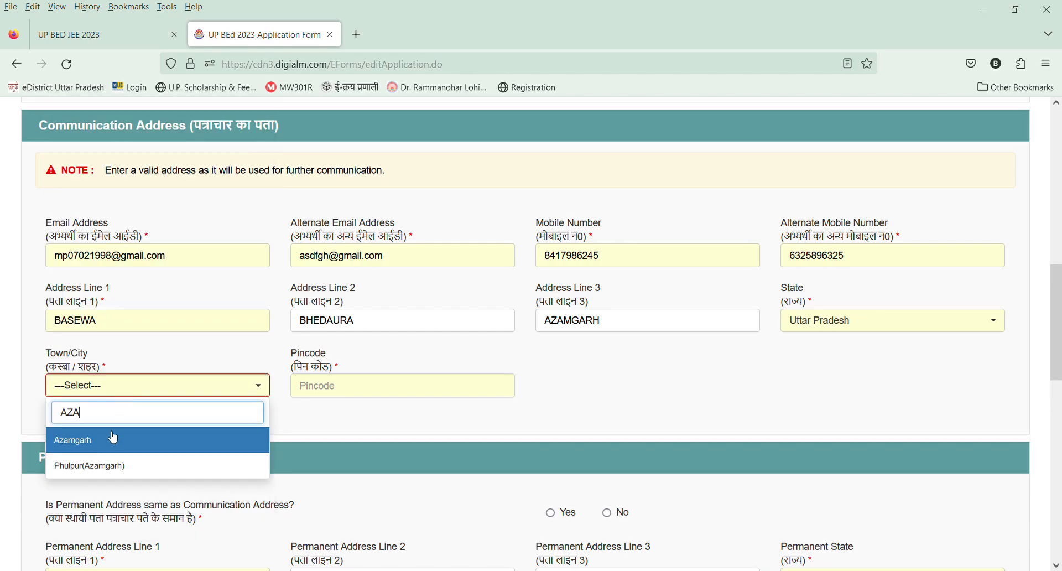
{"action": "left_click", "coordinate": [105, 436]}
{"action": "left_click", "coordinate": [331, 393]}
{"action": "type", "text": "276141"}
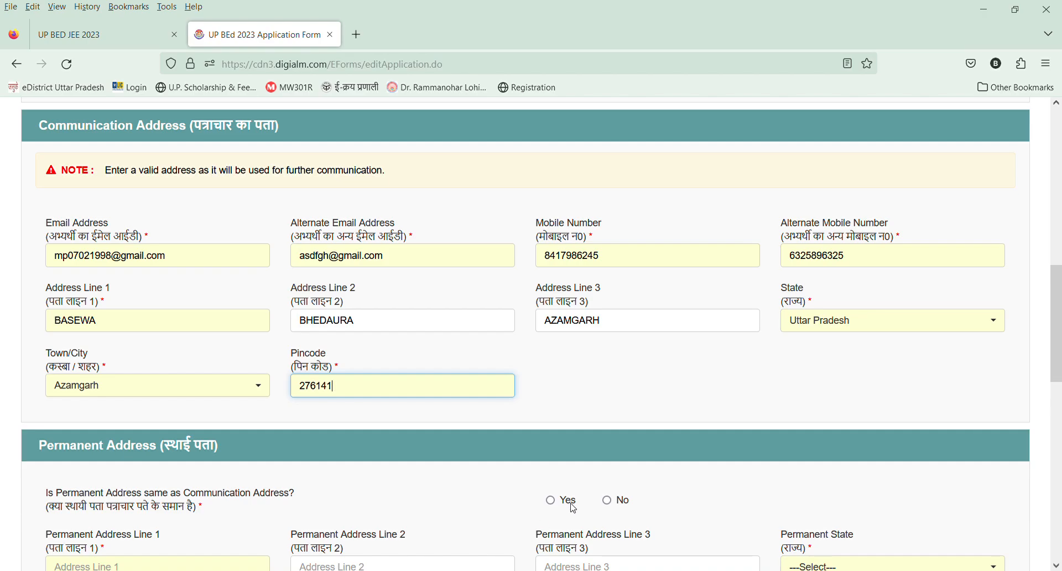
Answer Yes to the permanent address being the same as the communication address.
{"action": "scroll", "coordinate": [574, 501], "scroll_direction": "down", "scroll_amount": 3}
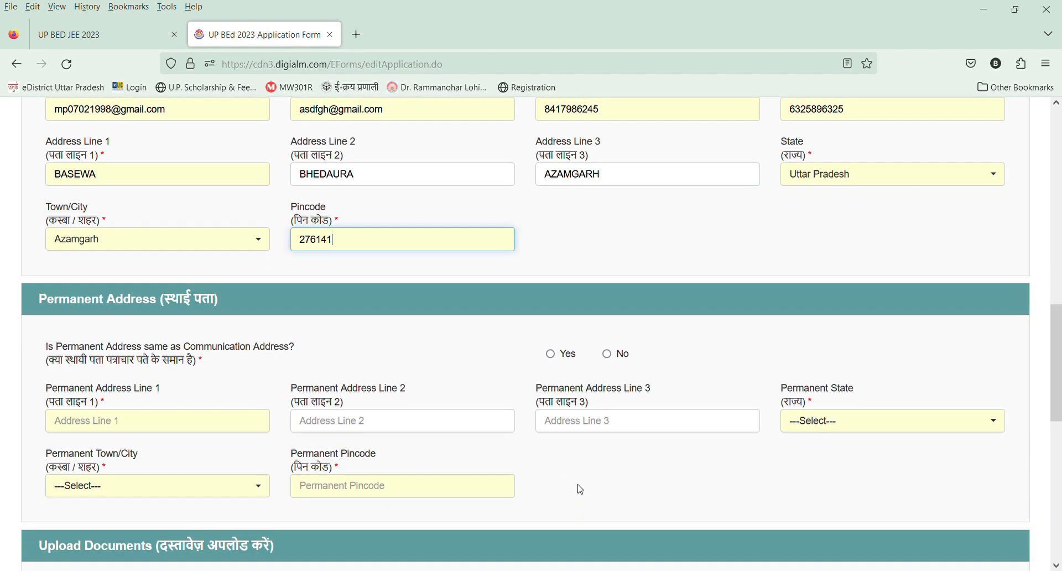
{"action": "left_click", "coordinate": [552, 354]}
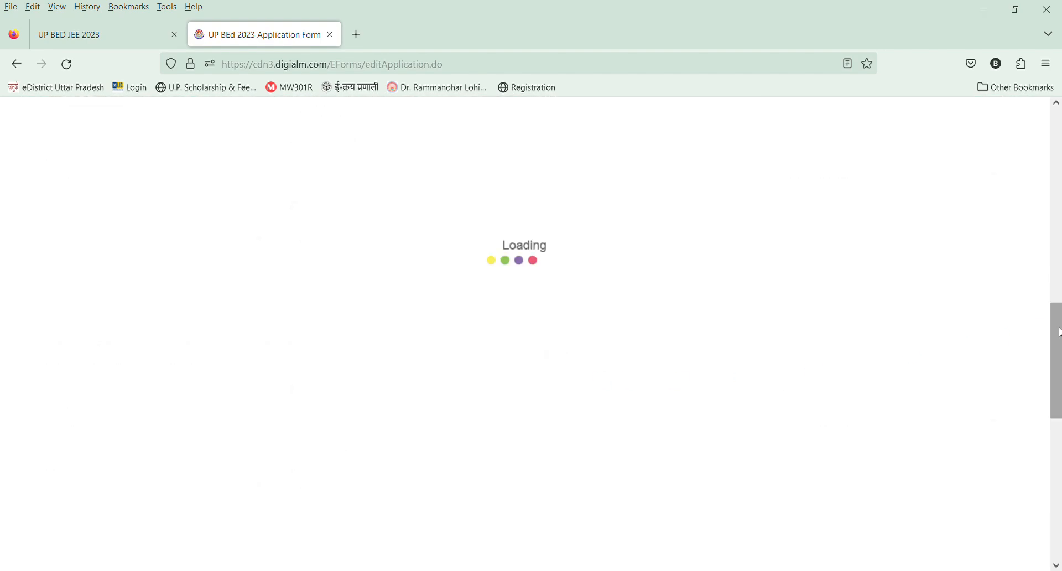
Try to upload one image and GHGHJ.jpg as the passport size photograph.
{"action": "scroll", "coordinate": [1060, 360], "scroll_direction": "down", "scroll_amount": 5}
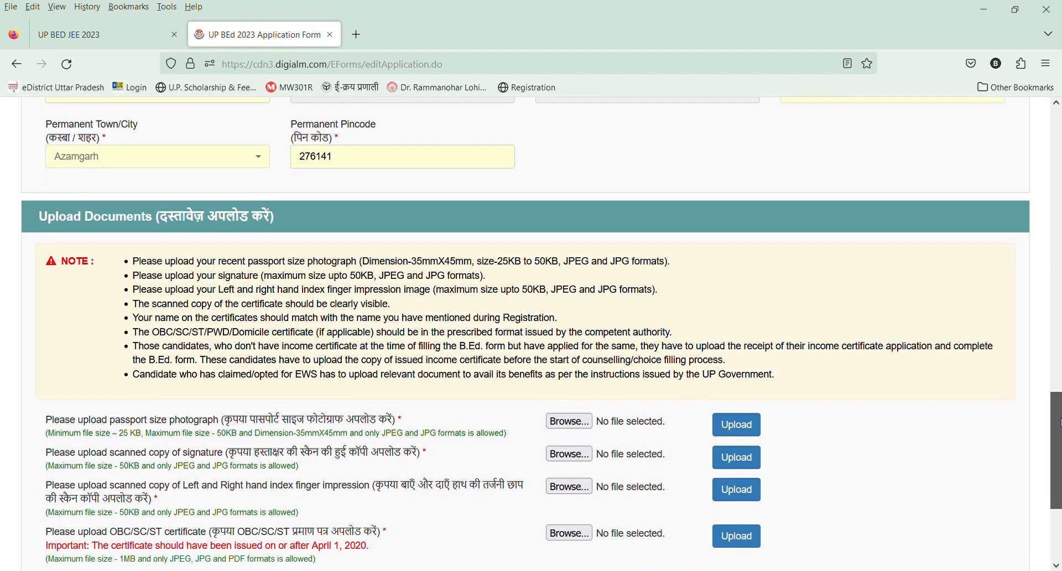
{"action": "scroll", "coordinate": [365, 255], "scroll_direction": "down", "scroll_amount": 2}
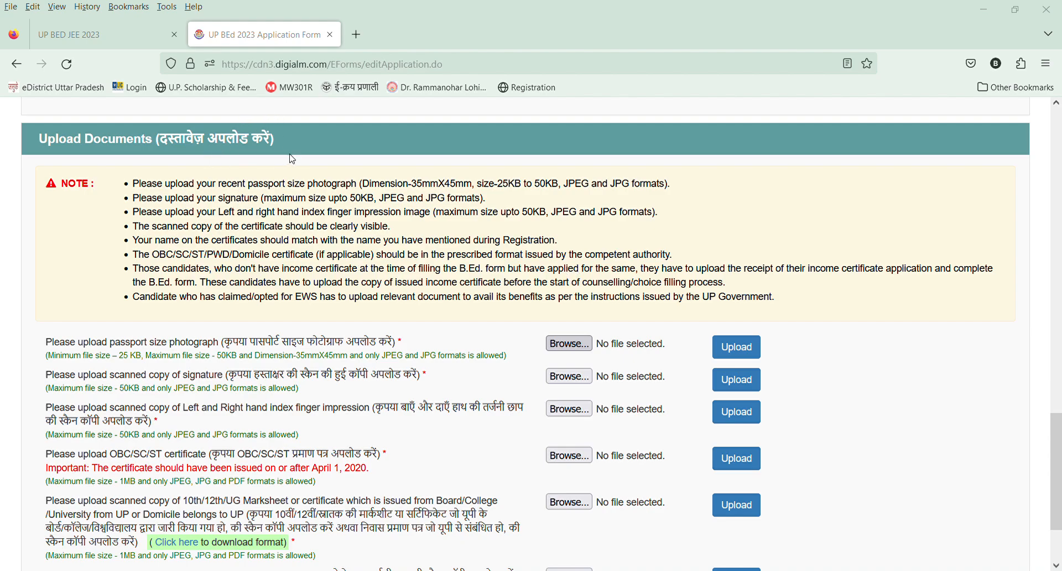
{"action": "left_click", "coordinate": [737, 347]}
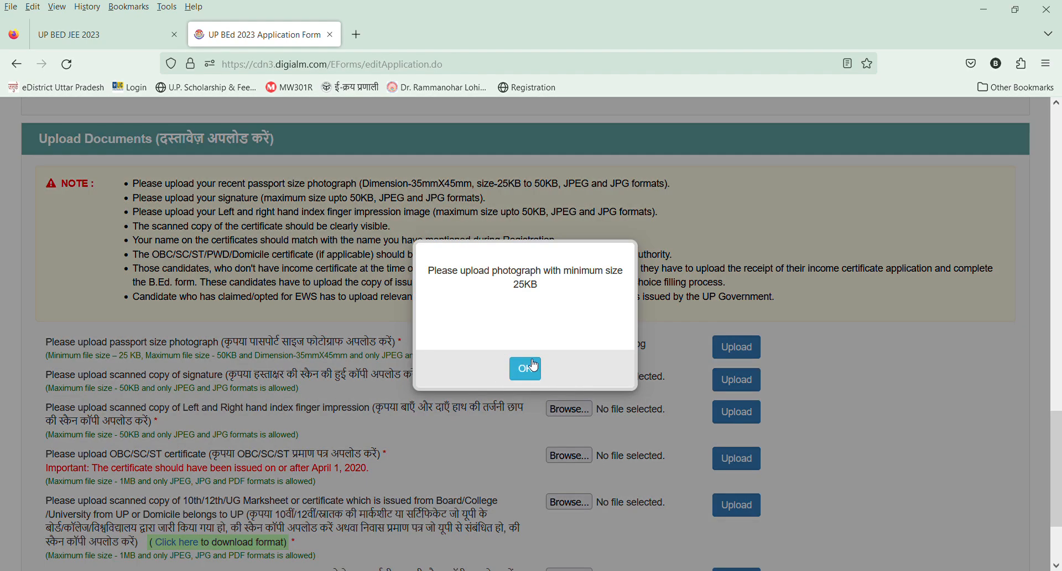
{"action": "left_click", "coordinate": [525, 367]}
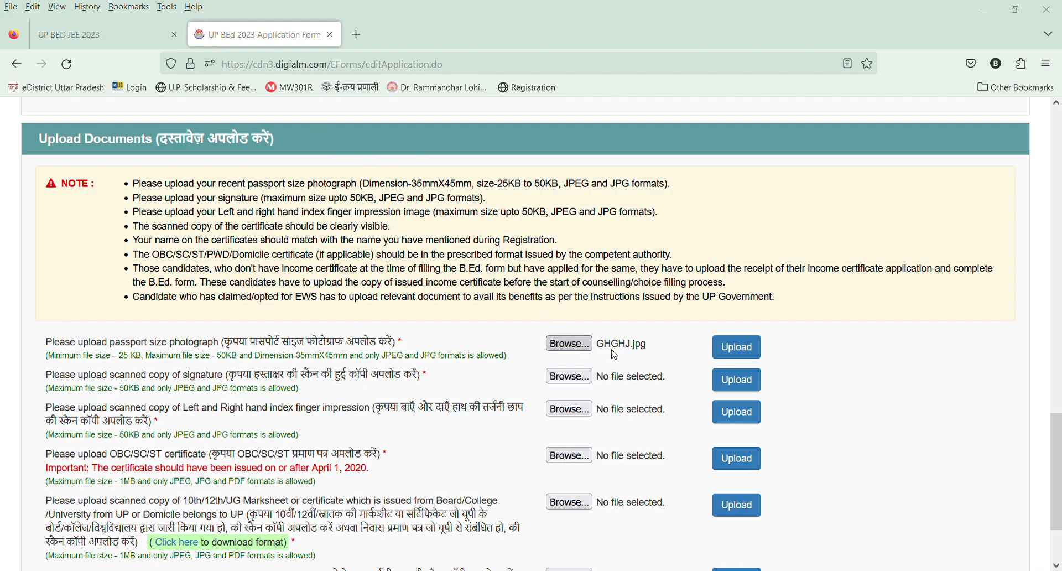
{"action": "left_click", "coordinate": [731, 348]}
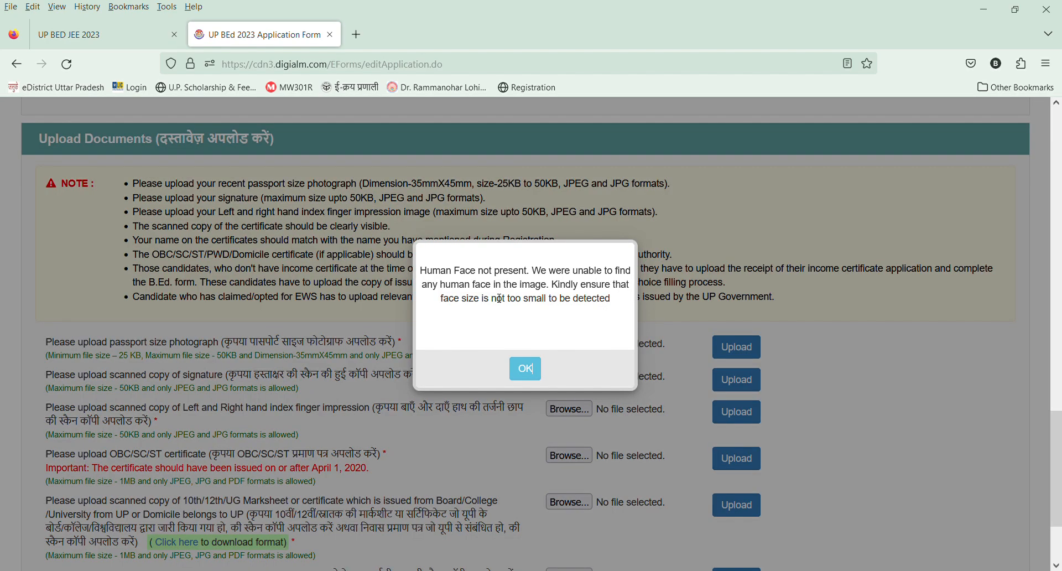
{"action": "left_click", "coordinate": [533, 376]}
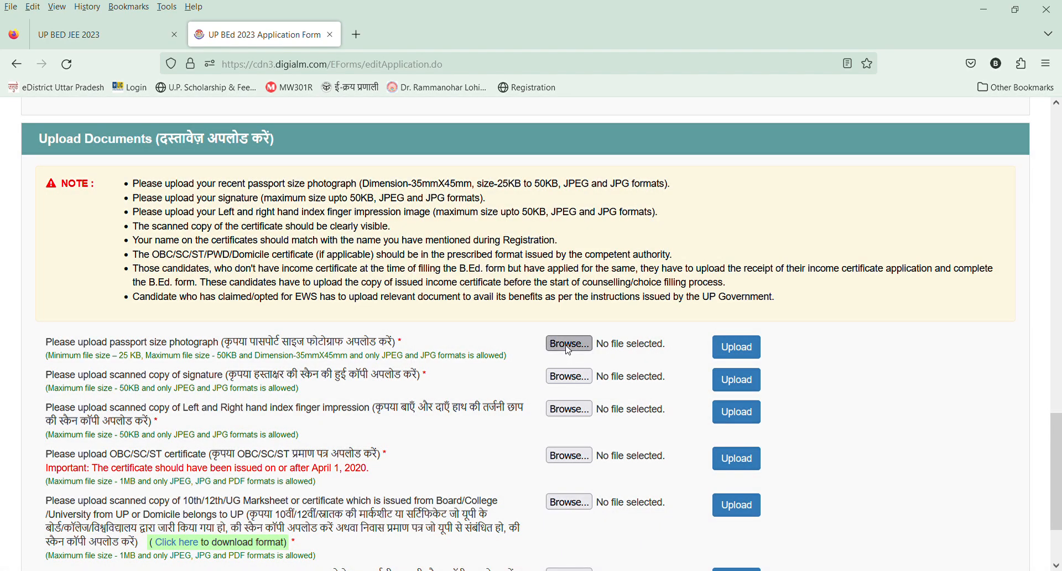
Try to upload a different image file as the passport size photograph.
{"action": "left_click", "coordinate": [331, 106]}
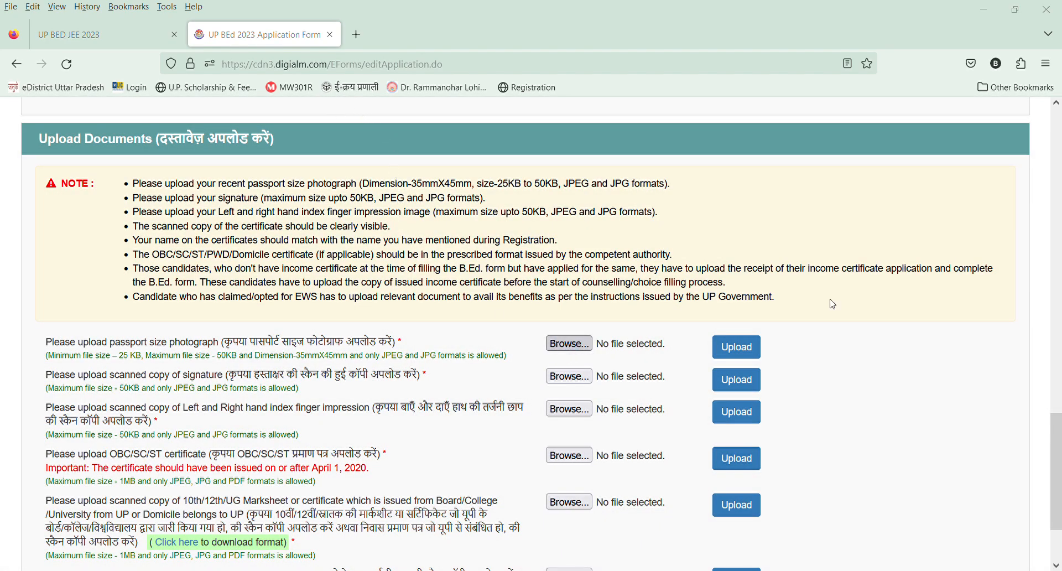
{"action": "left_click", "coordinate": [834, 303]}
{"action": "left_click", "coordinate": [737, 339]}
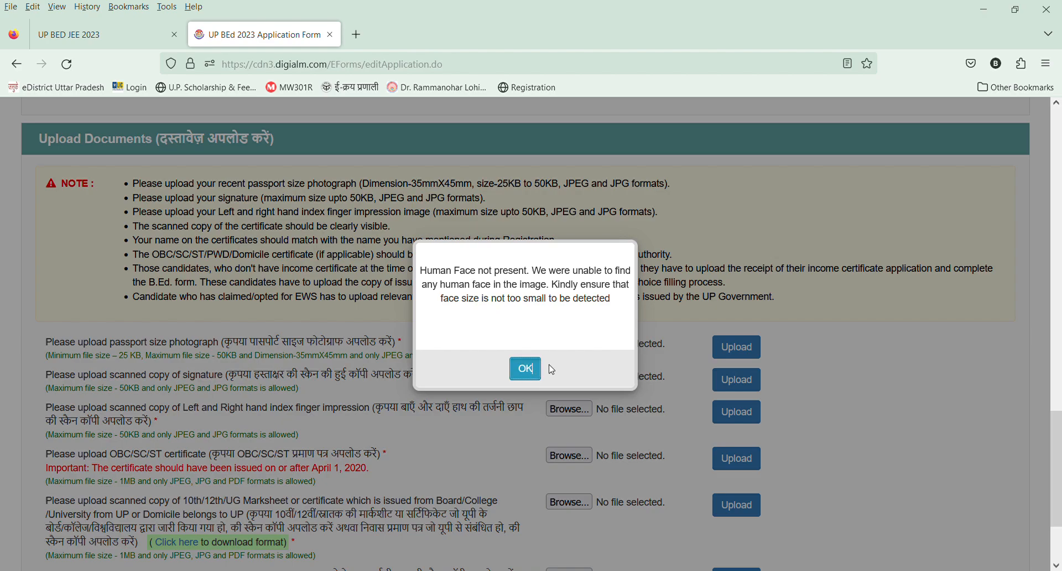
{"action": "left_click", "coordinate": [525, 369]}
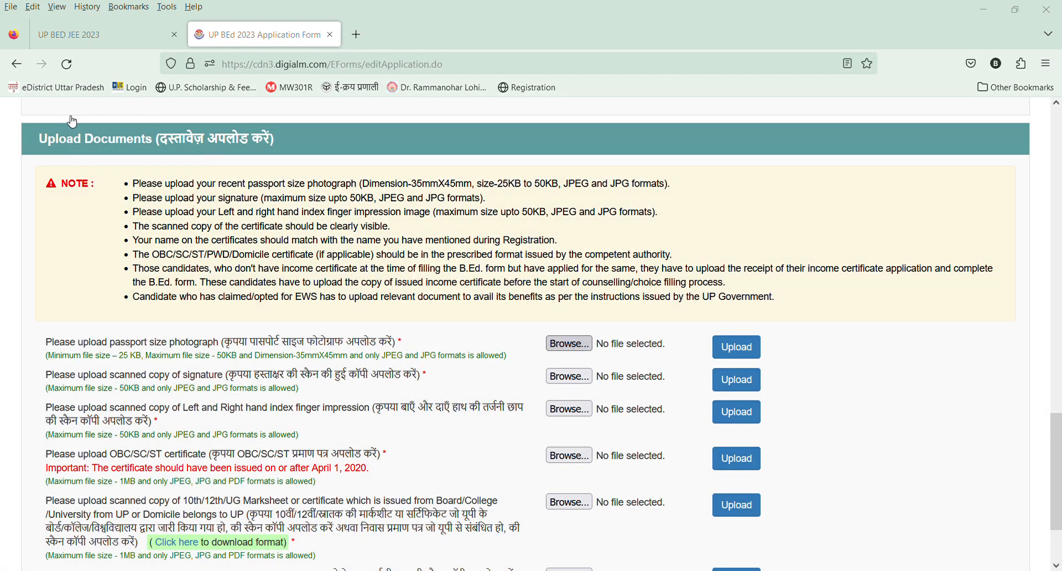
Upload 002.jpg as the passport size photograph and 001.jpg as the scanned signature.
{"action": "left_click", "coordinate": [580, 126]}
{"action": "left_click", "coordinate": [729, 352]}
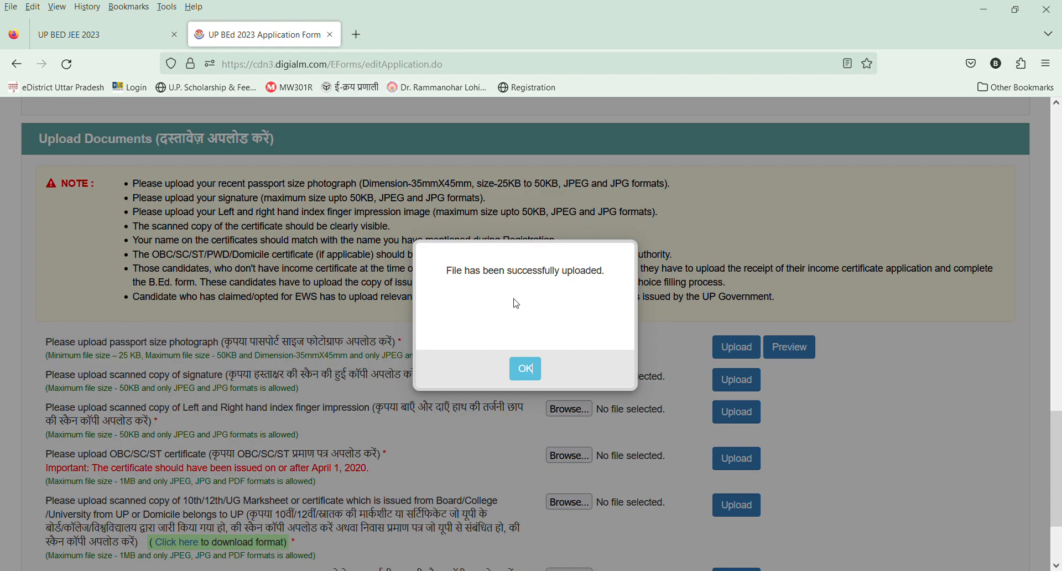
{"action": "left_click", "coordinate": [534, 371]}
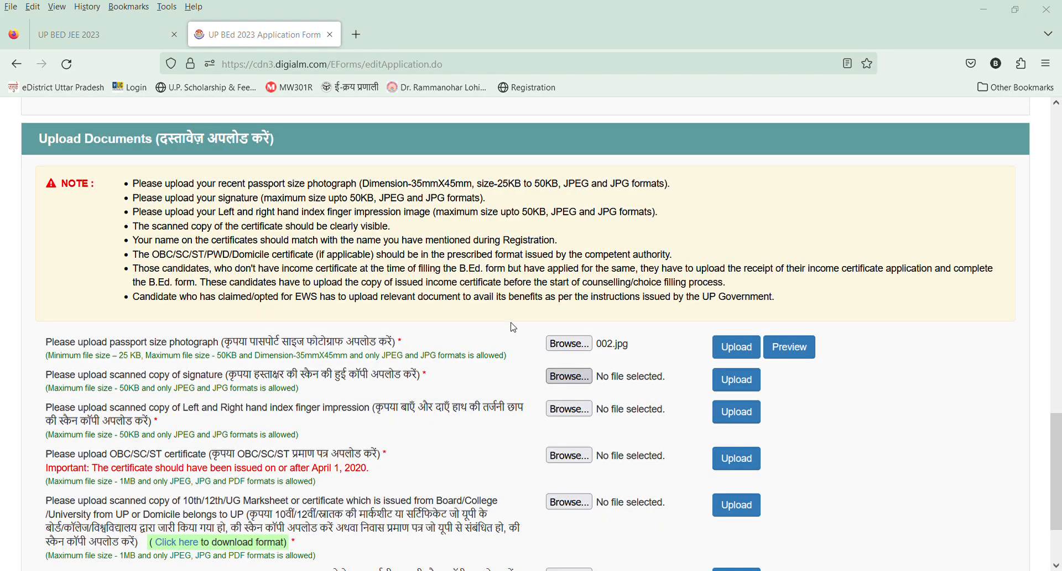
{"action": "left_click", "coordinate": [736, 380]}
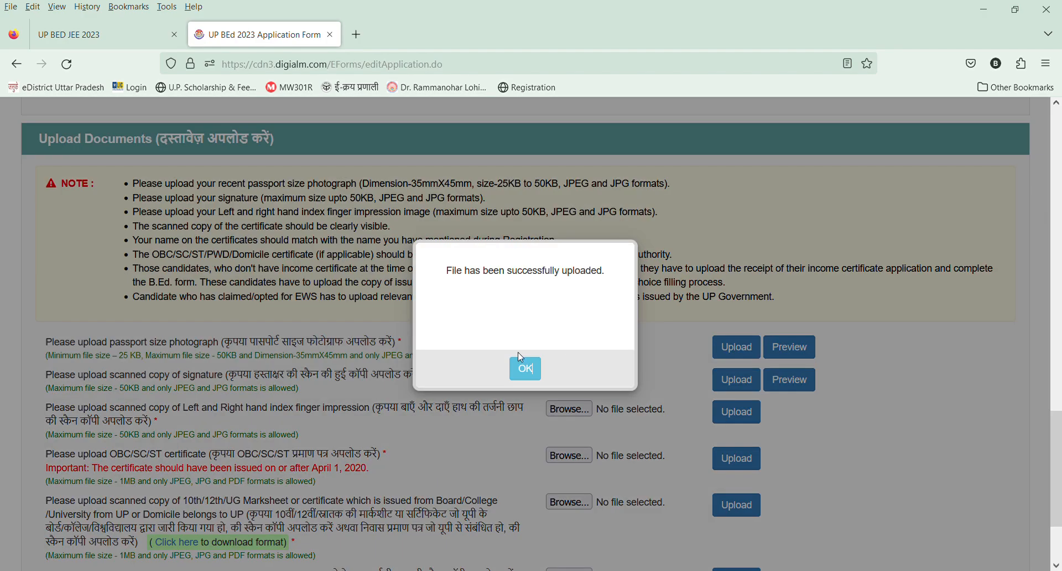
{"action": "left_click", "coordinate": [514, 377]}
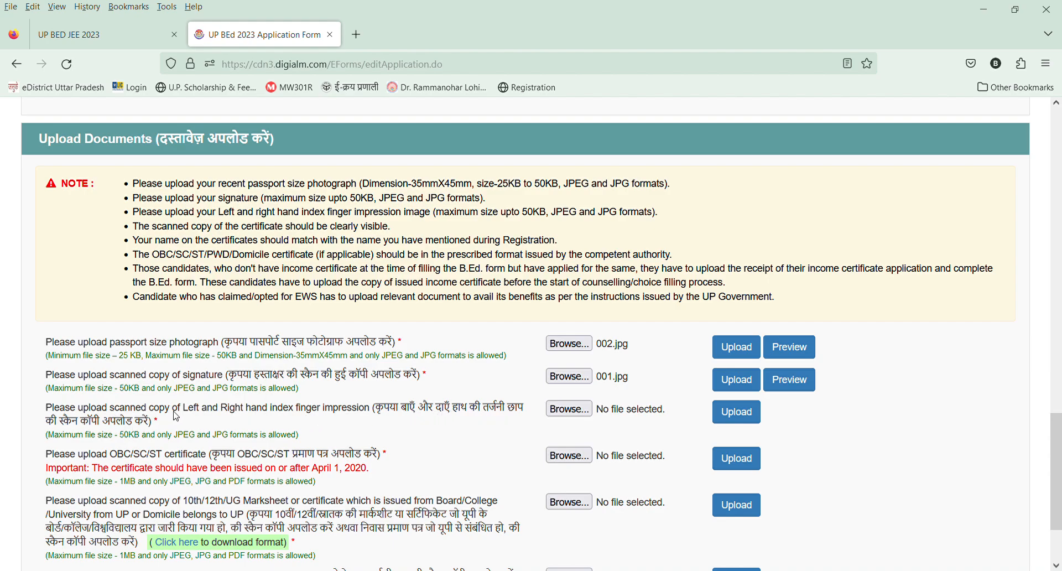
Upload cast.jpg as the scanned left and right hand index finger impression.
{"action": "left_click", "coordinate": [553, 409]}
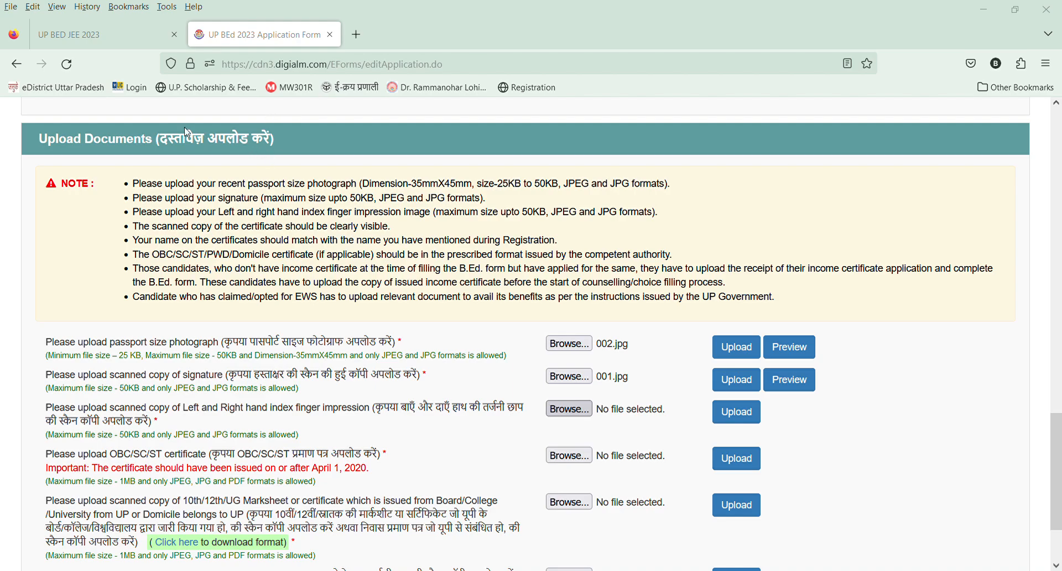
{"action": "double_click", "coordinate": [167, 122]}
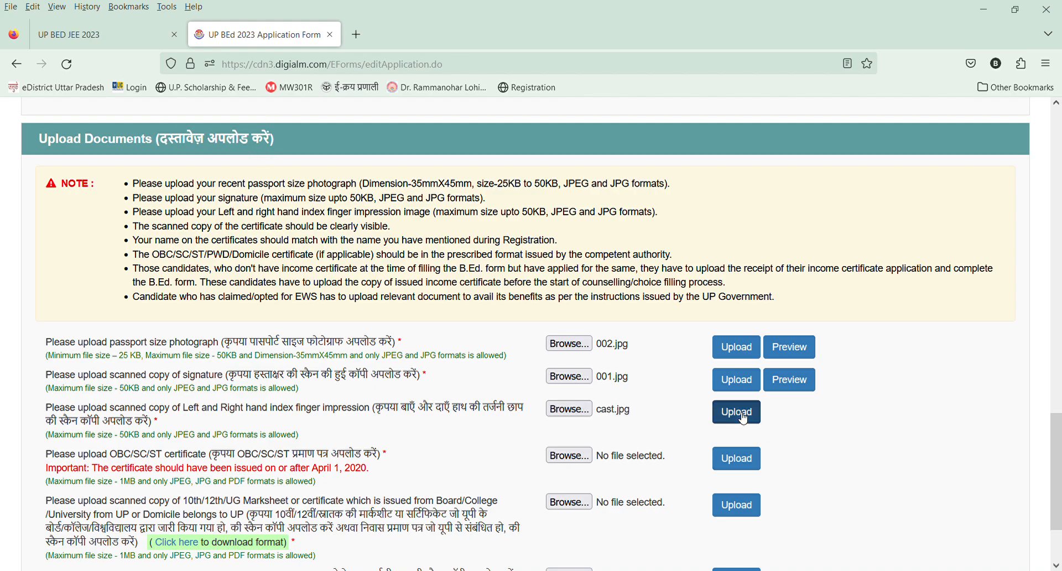
{"action": "left_click", "coordinate": [742, 416]}
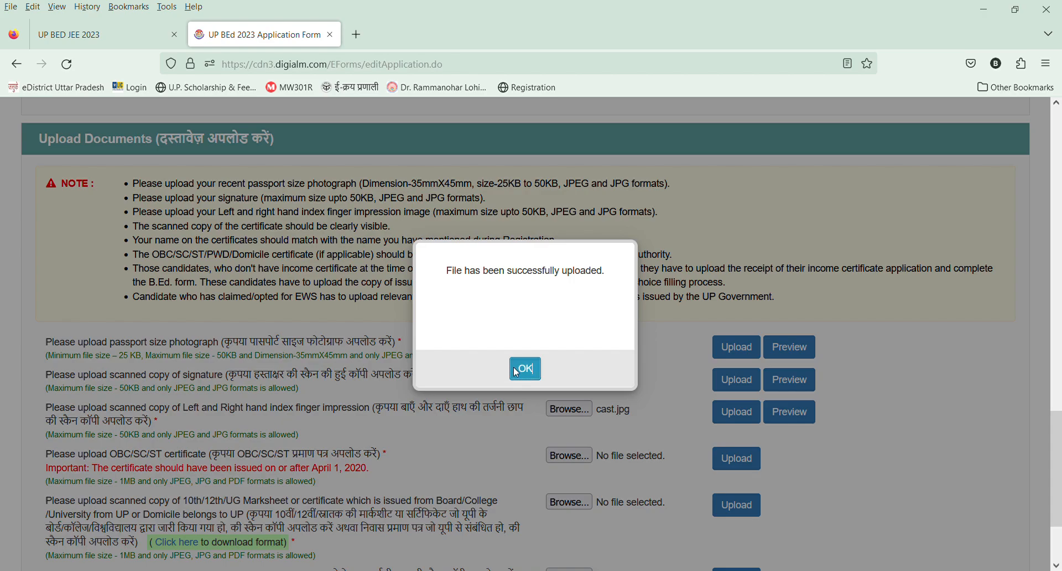
{"action": "left_click", "coordinate": [525, 368]}
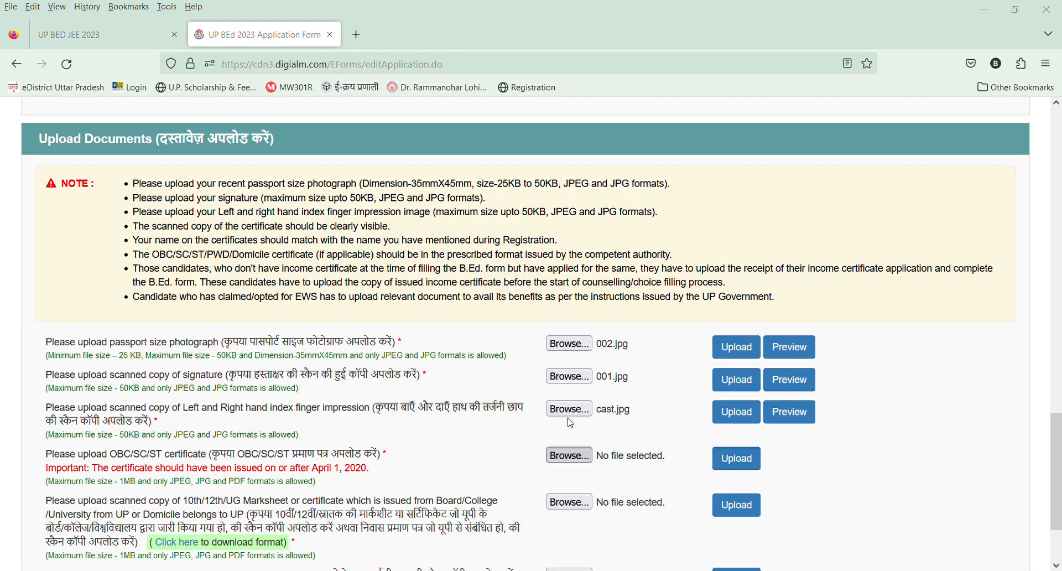
Upload cast.jpg as the OBC/SC/ST certificate.
{"action": "left_click", "coordinate": [178, 100]}
{"action": "left_click", "coordinate": [549, 303]}
{"action": "left_click", "coordinate": [738, 463]}
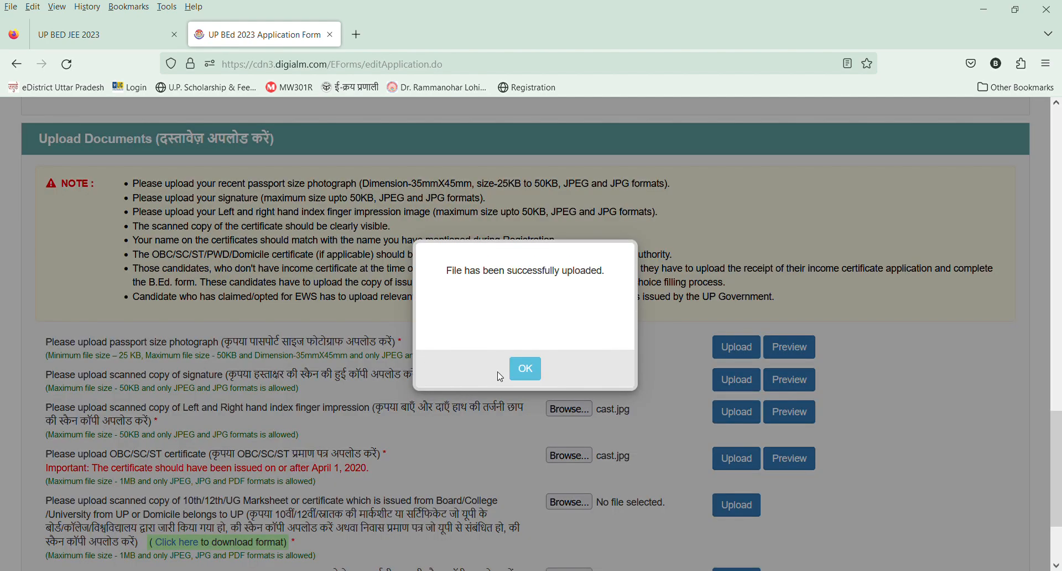
{"action": "left_click", "coordinate": [534, 369]}
{"action": "scroll", "coordinate": [589, 498], "scroll_direction": "down", "scroll_amount": 1}
{"action": "scroll", "coordinate": [584, 473], "scroll_direction": "up", "scroll_amount": 1}
{"action": "left_click", "coordinate": [570, 503]}
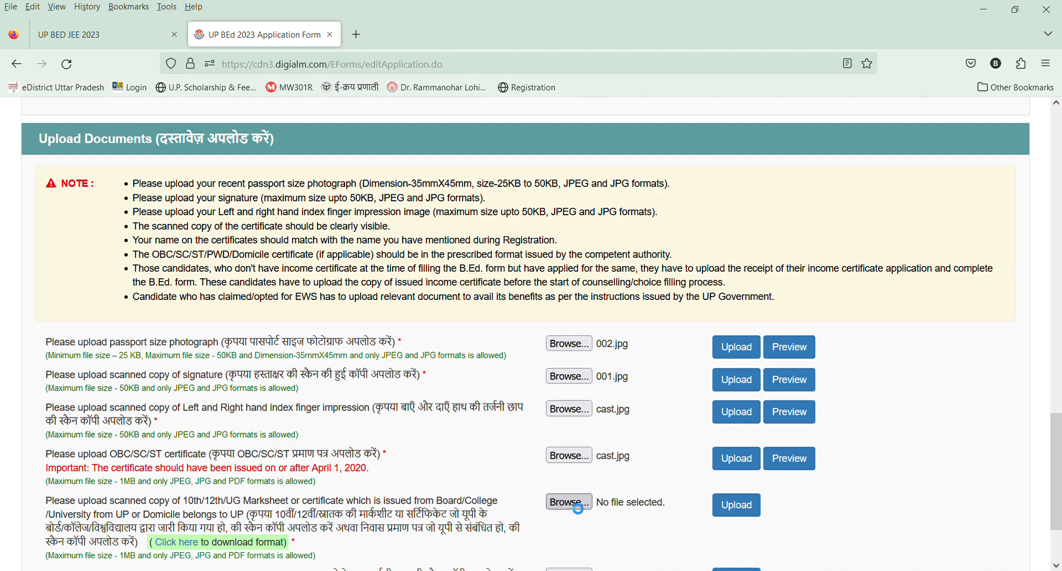
{"action": "left_click", "coordinate": [491, 418]}
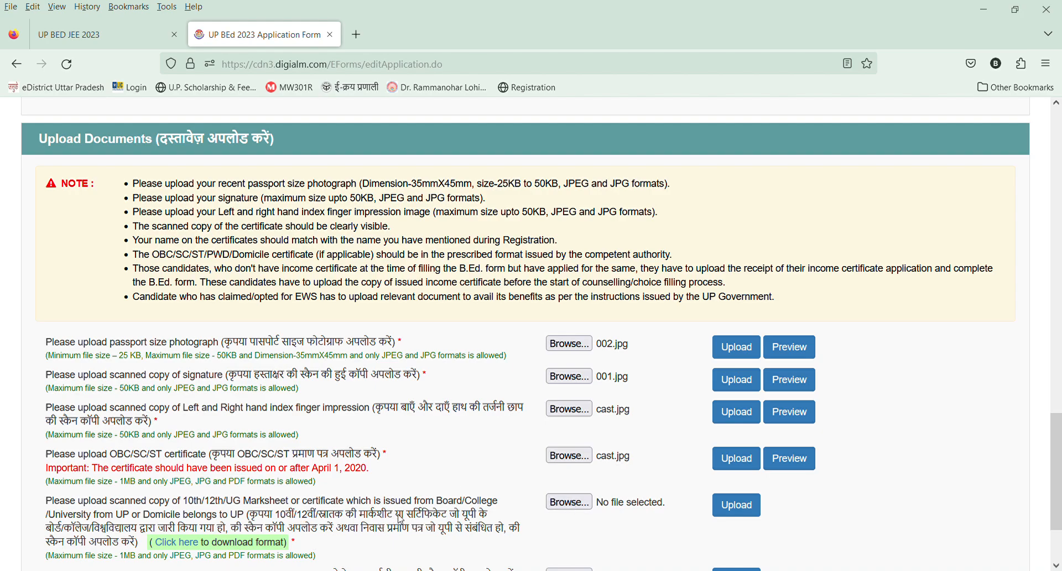
{"action": "scroll", "coordinate": [441, 508], "scroll_direction": "down", "scroll_amount": 3}
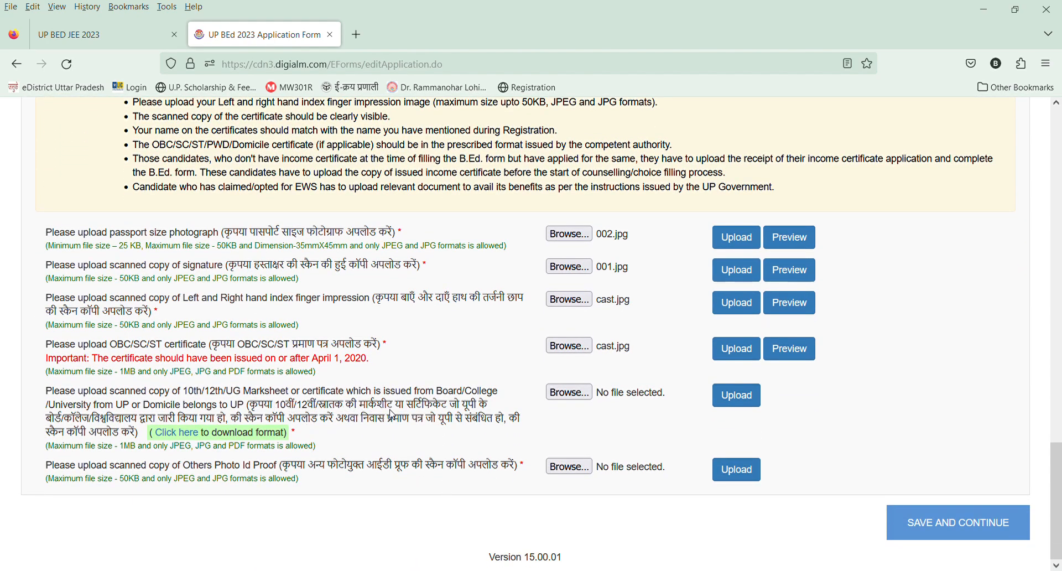
Upload cast.jpg as the scanned 10th/12th/UG marksheet or UP domicile certificate.
{"action": "left_click", "coordinate": [563, 393]}
{"action": "left_click", "coordinate": [736, 395]}
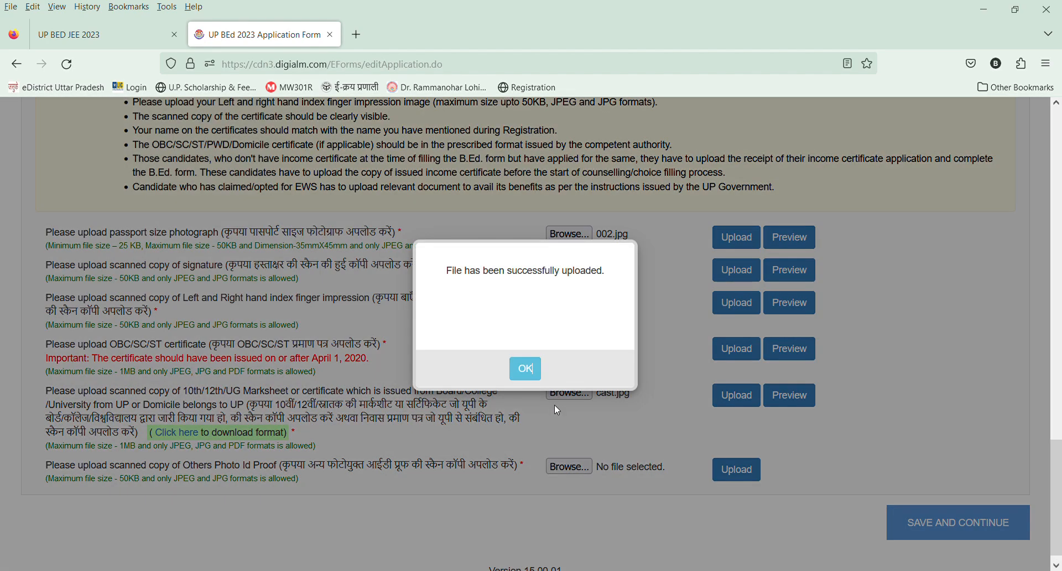
{"action": "left_click", "coordinate": [524, 369]}
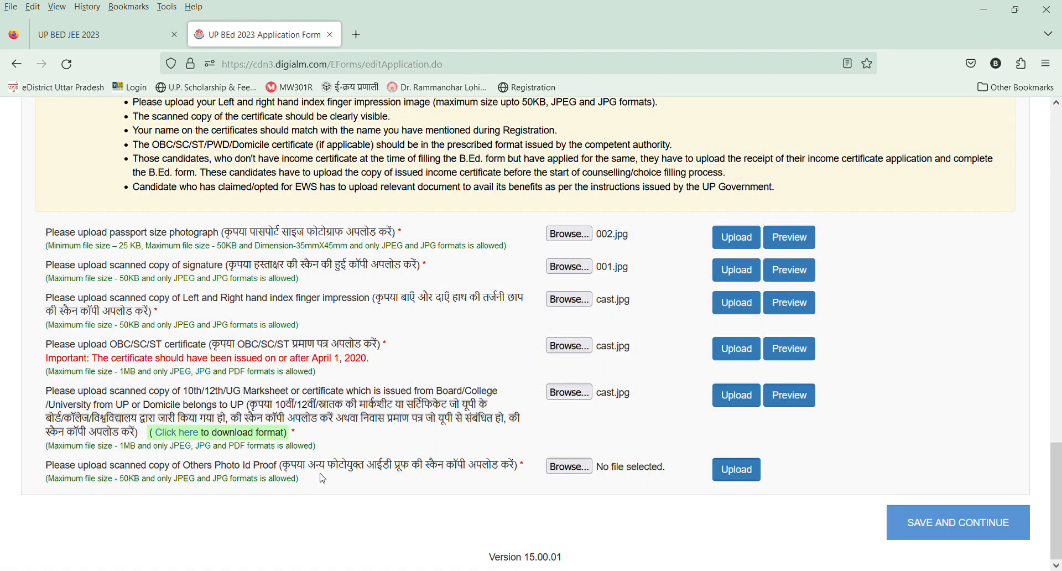
Upload dfg.jpg as the other photo ID proof and save the personal details to continue to the qualification details.
{"action": "left_click", "coordinate": [551, 466]}
{"action": "left_click", "coordinate": [733, 470]}
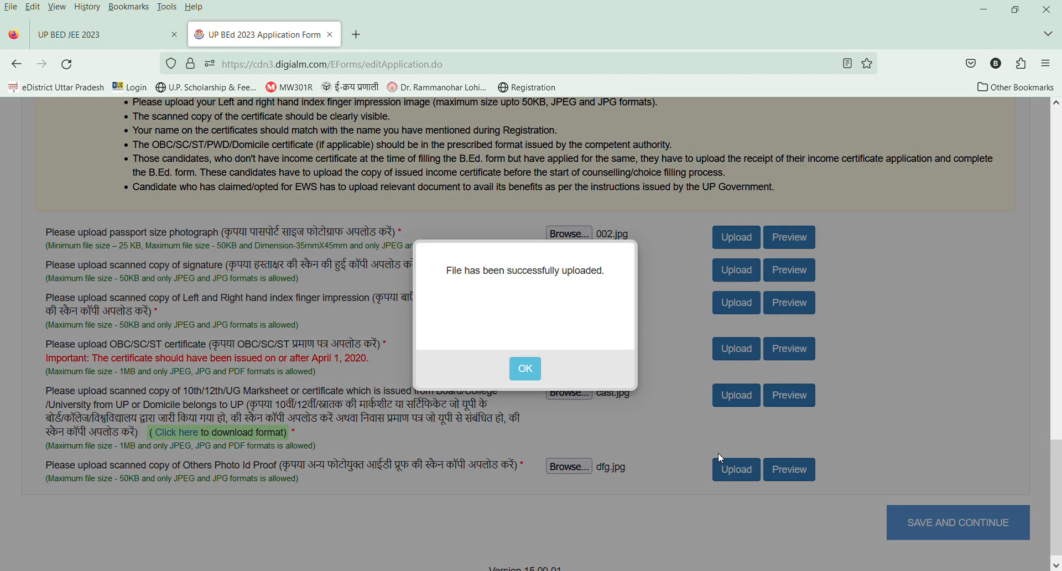
{"action": "left_click", "coordinate": [525, 369]}
{"action": "left_click", "coordinate": [943, 524]}
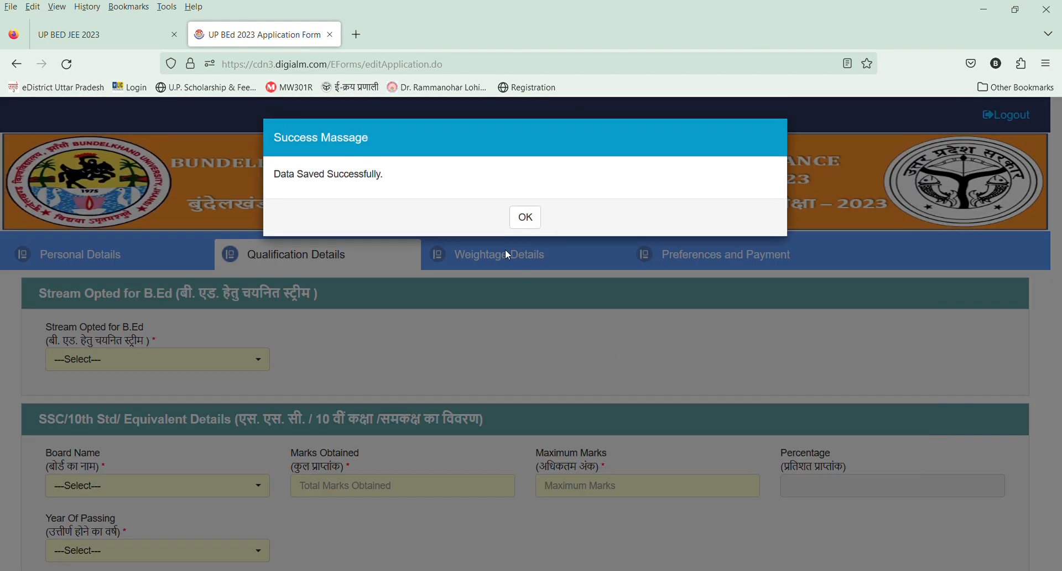
{"action": "left_click", "coordinate": [526, 218]}
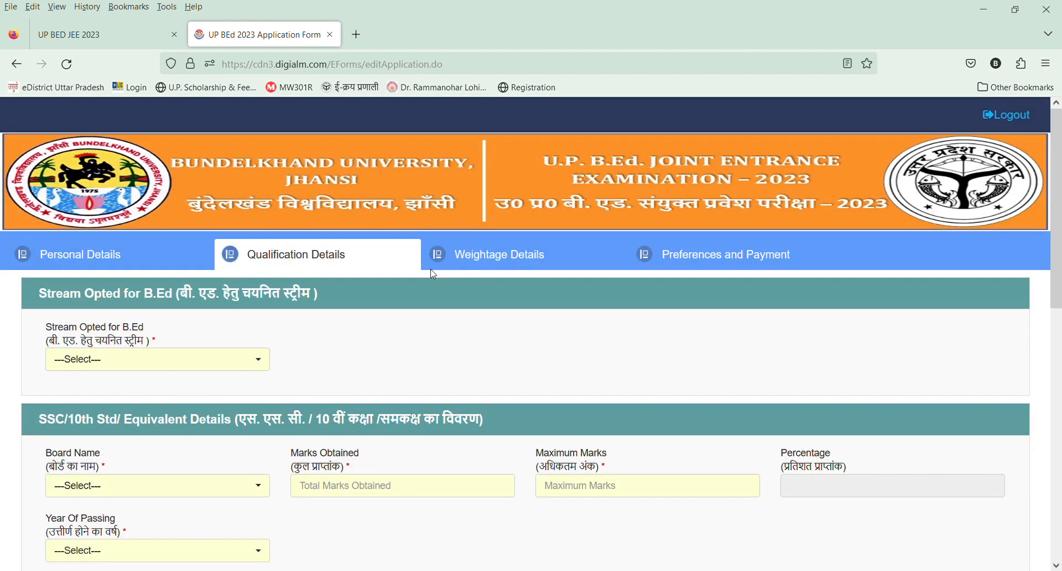
Set the stream opted for B.Ed to Arts and the 10th standard board name to UP Board.
{"action": "left_click", "coordinate": [149, 360]}
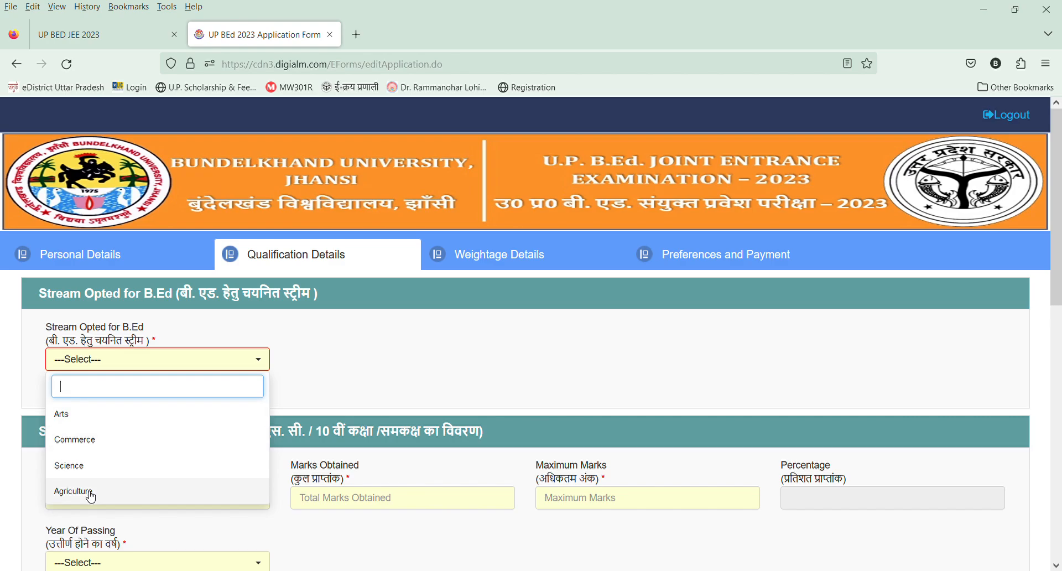
{"action": "left_click", "coordinate": [99, 416]}
{"action": "scroll", "coordinate": [99, 387], "scroll_direction": "down", "scroll_amount": 3}
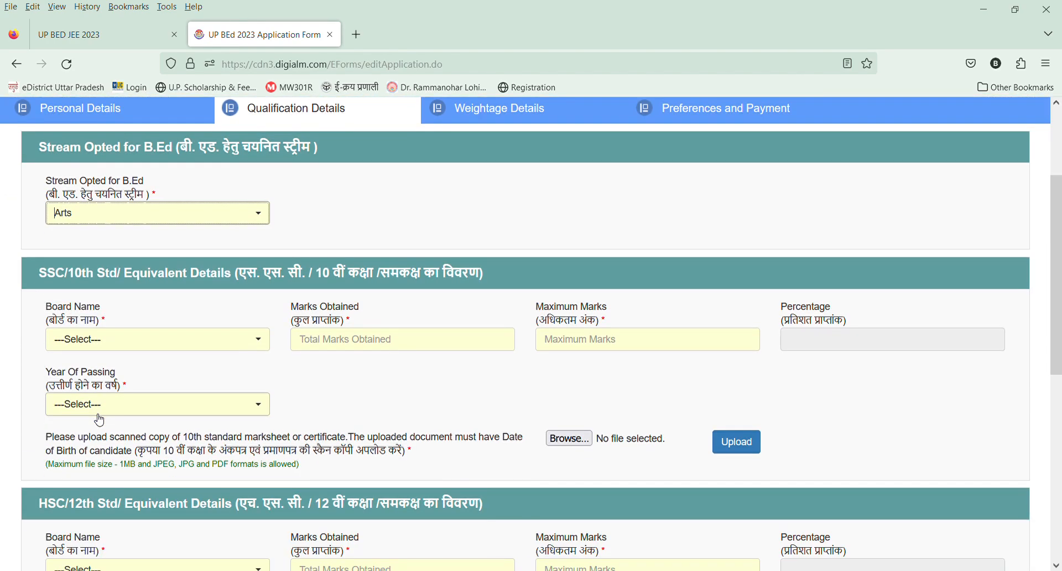
{"action": "left_click", "coordinate": [119, 340]}
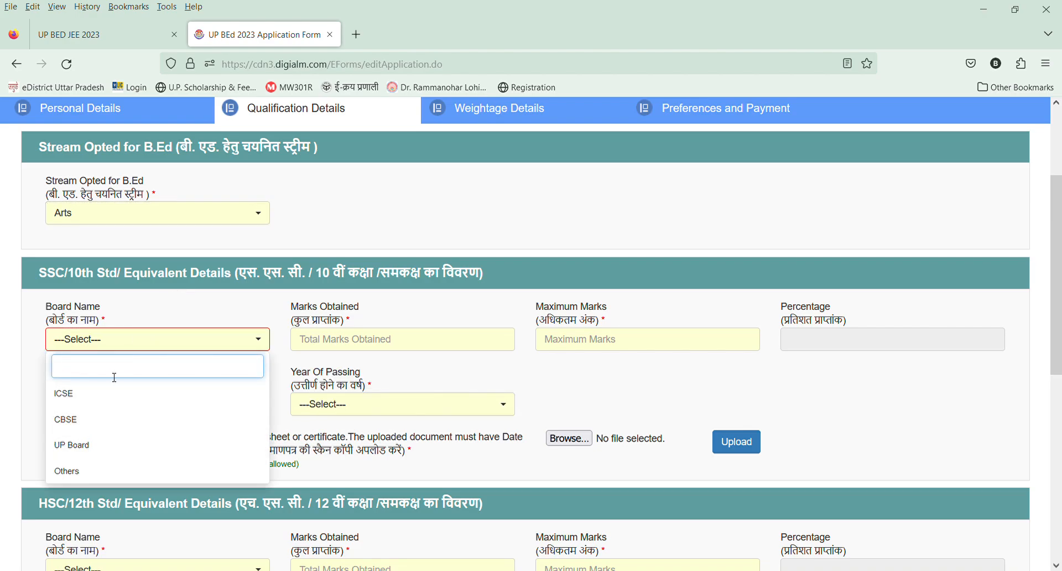
{"action": "left_click", "coordinate": [95, 451]}
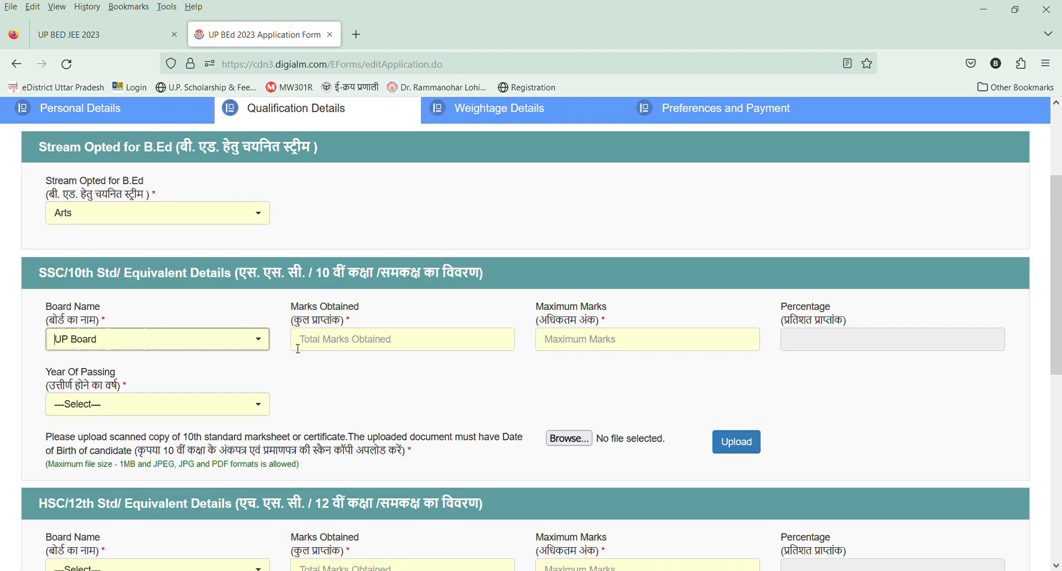
Fill in the 10th standard result with 500 marks obtained out of 600 and 2019 as the year of passing.
{"action": "left_click", "coordinate": [376, 343]}
{"action": "type", "text": "5"}
{"action": "key", "text": "Tab"}
{"action": "type", "text": "600"}
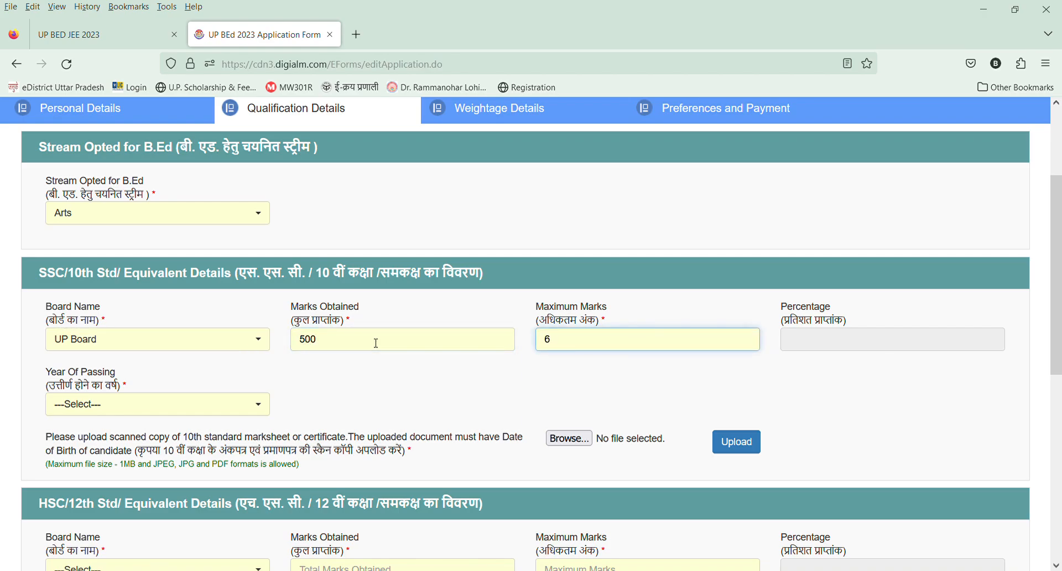
{"action": "key", "text": "Tab"}
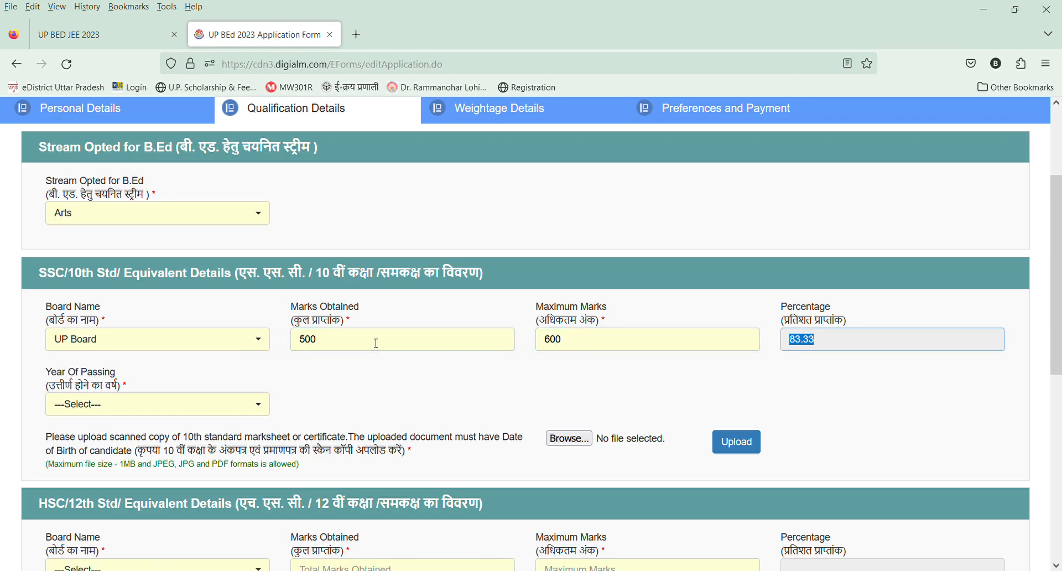
{"action": "left_click", "coordinate": [77, 406]}
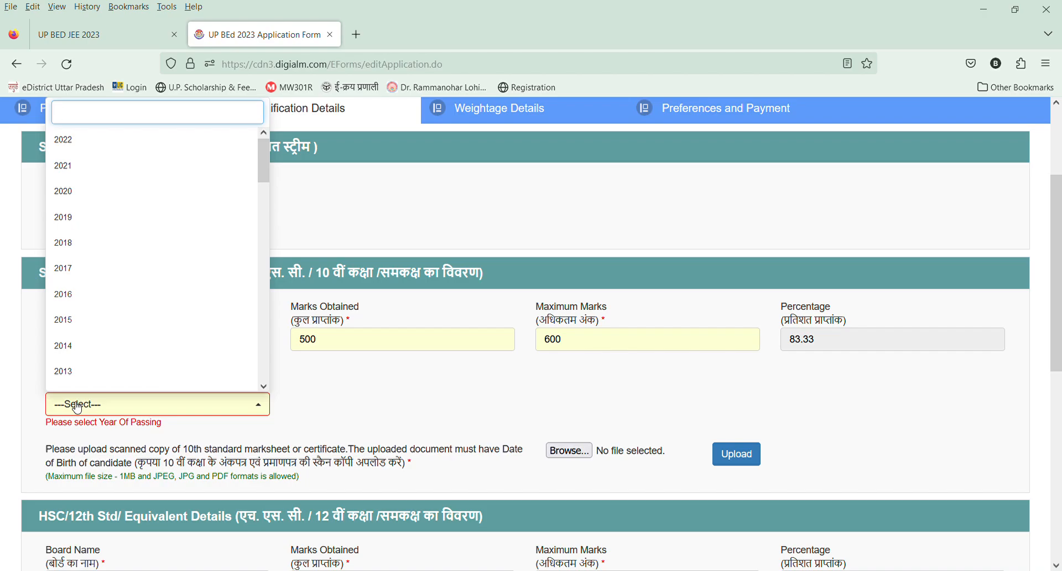
{"action": "type", "text": "2019"}
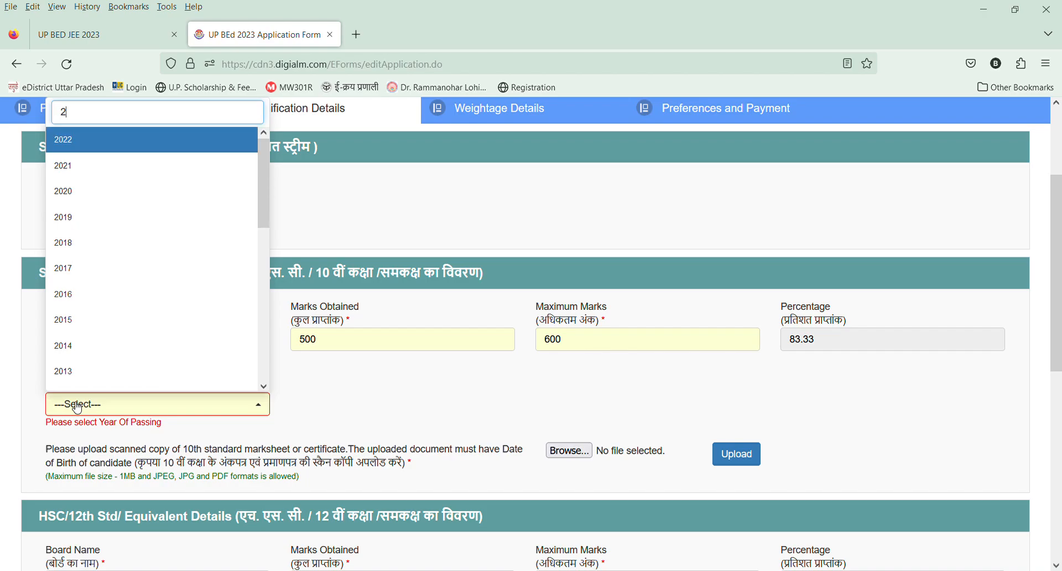
{"action": "key", "text": "Return"}
Upload high.jpg as the scanned 10th standard marksheet or certificate.
{"action": "left_click", "coordinate": [578, 440]}
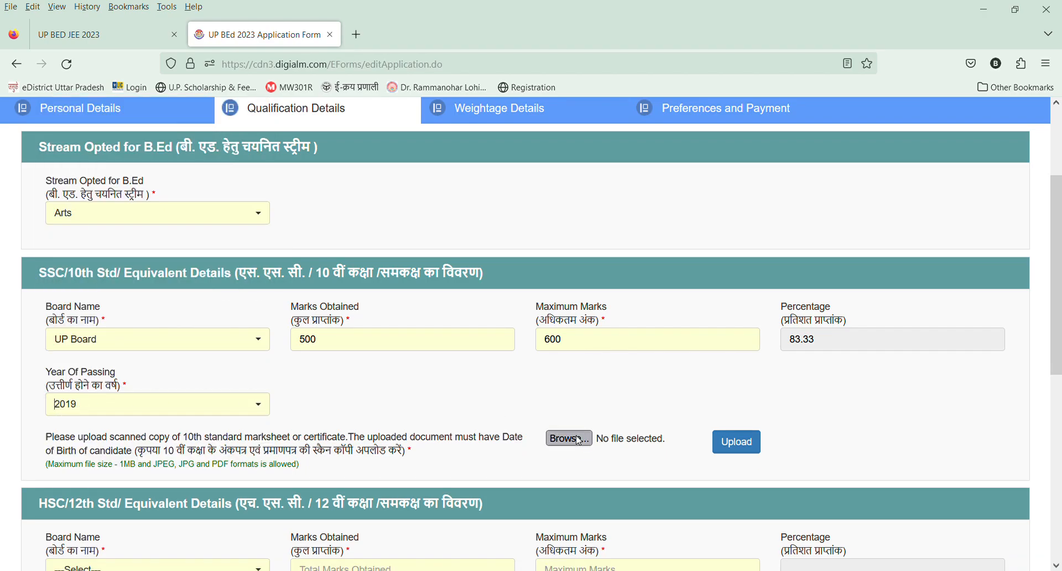
{"action": "double_click", "coordinate": [385, 91]}
{"action": "left_click", "coordinate": [731, 440]}
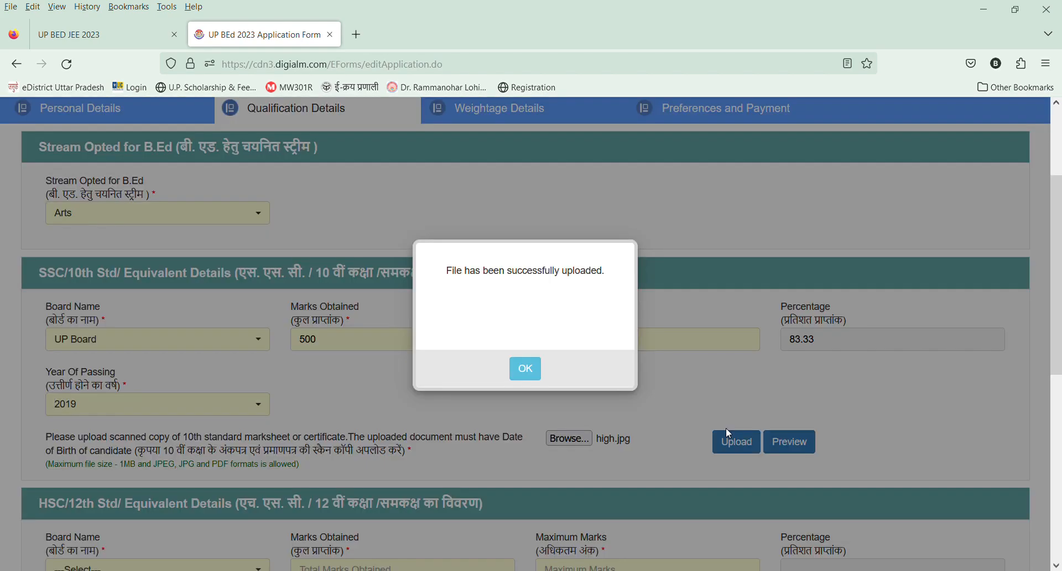
{"action": "left_click", "coordinate": [525, 367]}
Set the board name in the 12th standard details to UP Board.
{"action": "scroll", "coordinate": [628, 419], "scroll_direction": "down", "scroll_amount": 2}
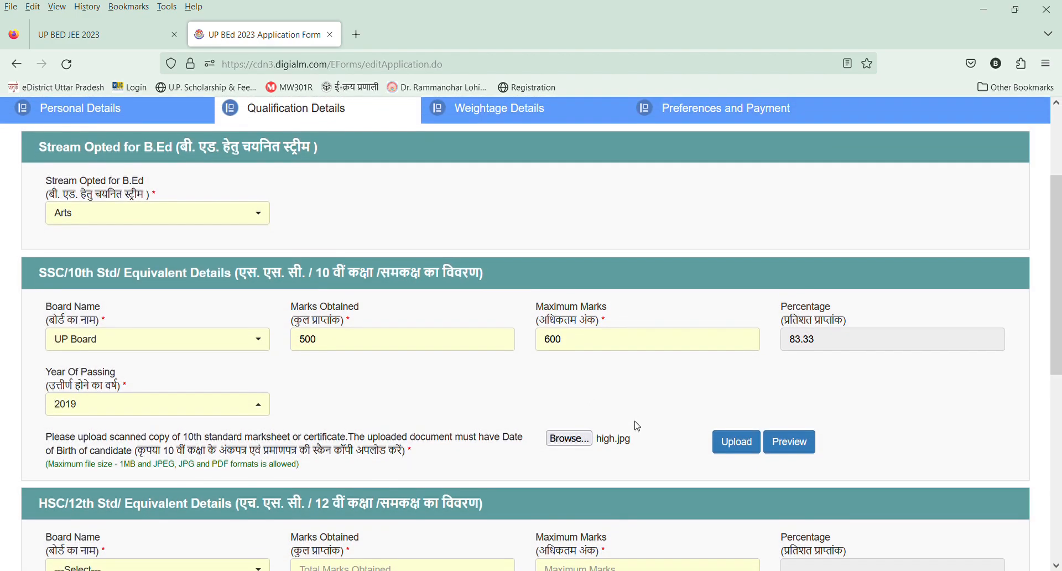
{"action": "scroll", "coordinate": [416, 361], "scroll_direction": "down", "scroll_amount": 4}
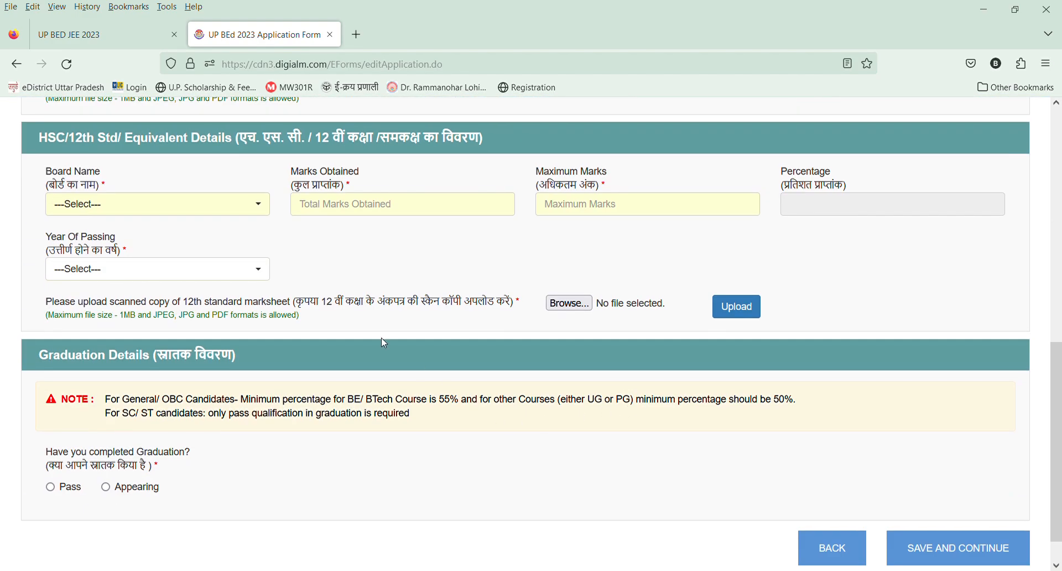
{"action": "left_click", "coordinate": [123, 280]}
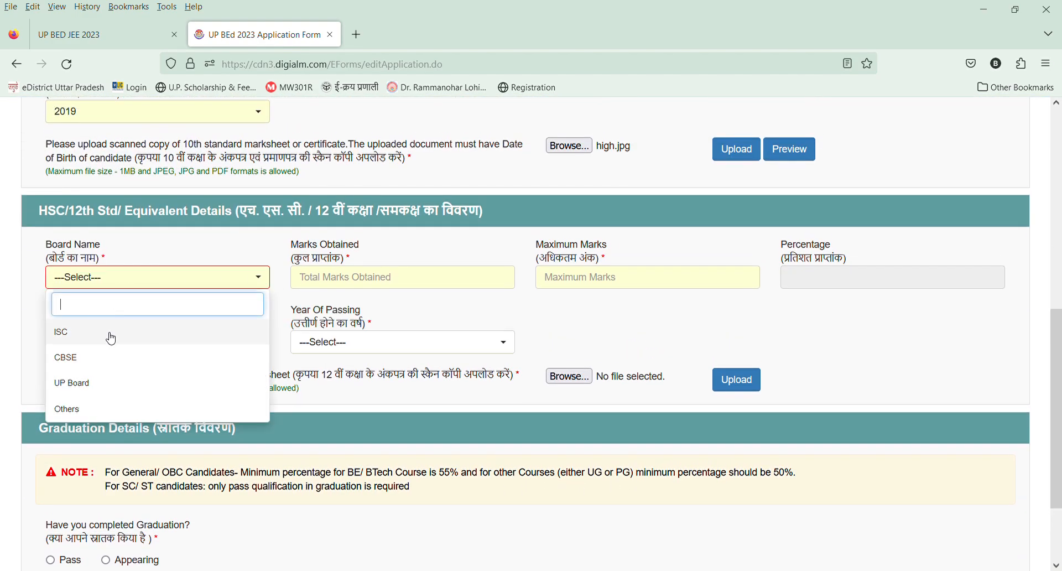
{"action": "left_click", "coordinate": [97, 383]}
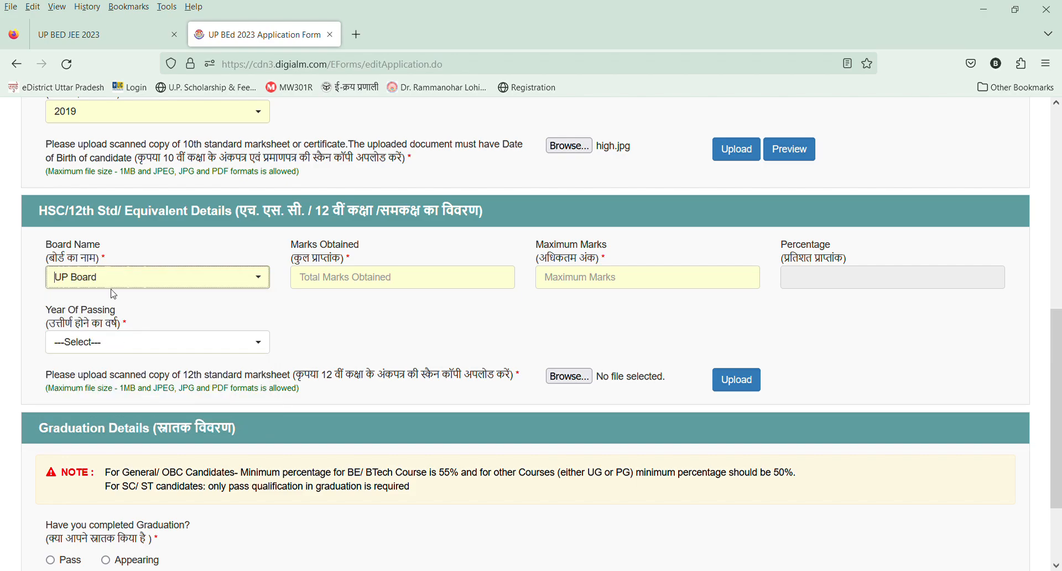
{"action": "left_click", "coordinate": [121, 279]}
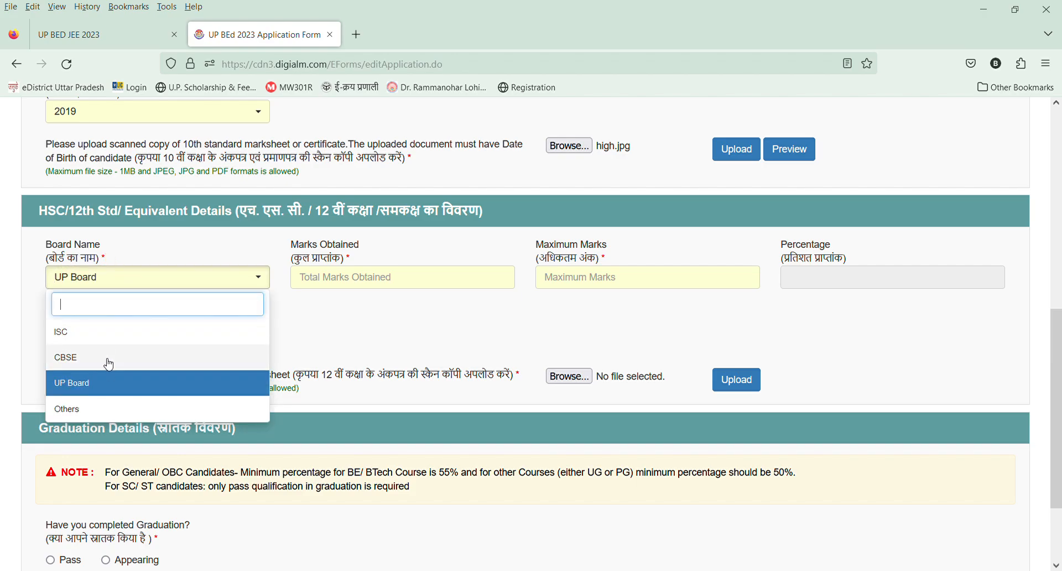
{"action": "left_click", "coordinate": [111, 412]}
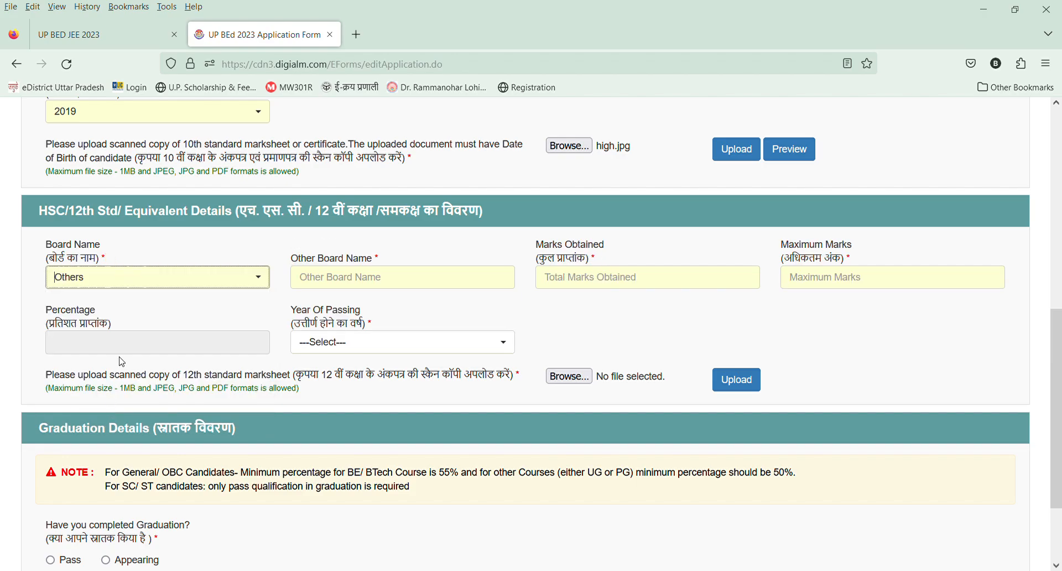
{"action": "left_click", "coordinate": [270, 280]}
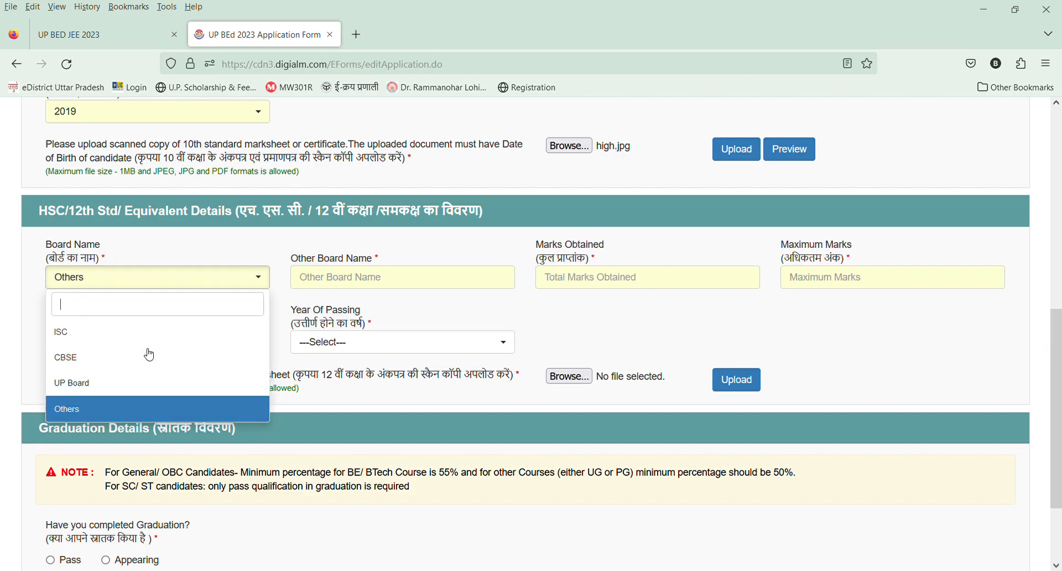
{"action": "left_click", "coordinate": [110, 394]}
Fill in the 12th standard result with 350 marks obtained out of 500 and 2021 as the year of passing.
{"action": "left_click", "coordinate": [386, 284]}
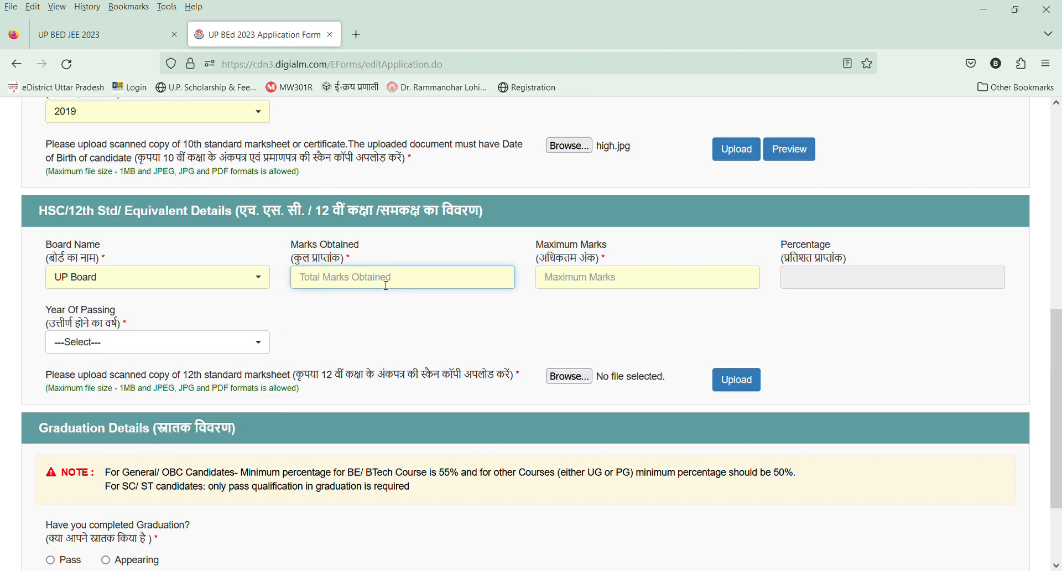
{"action": "type", "text": "35500"}
{"action": "key", "text": "Tab"}
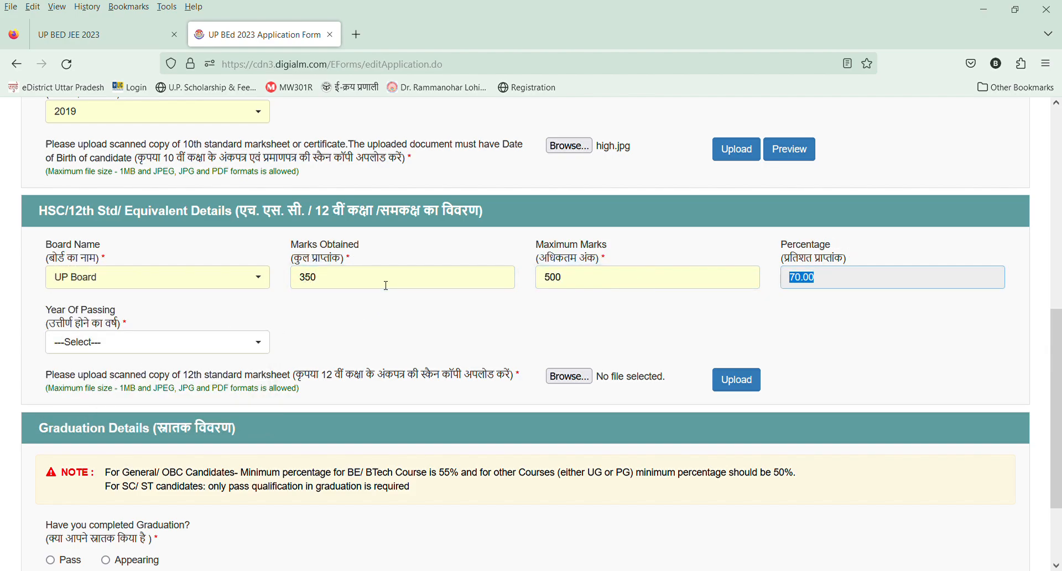
{"action": "left_click", "coordinate": [153, 344]}
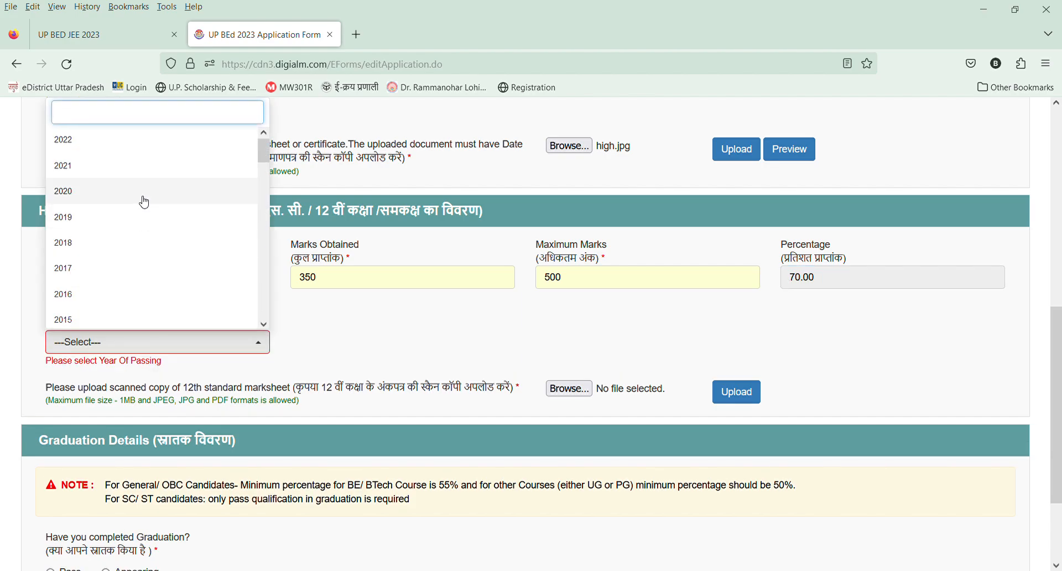
{"action": "type", "text": "2021"}
{"action": "key", "text": "Return"}
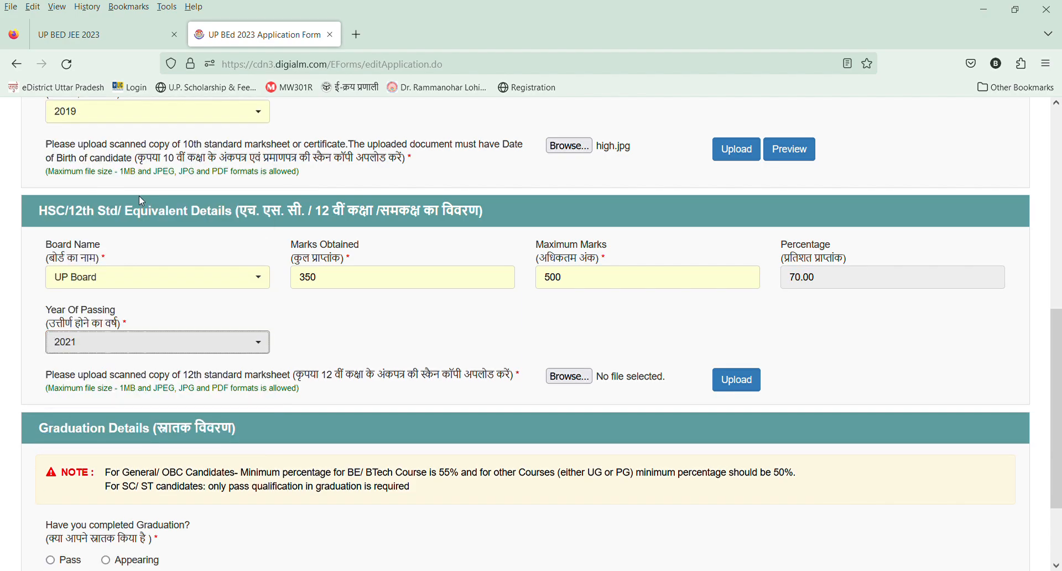
Upload high.jpg as the scanned 12th standard marksheet.
{"action": "left_click", "coordinate": [553, 381]}
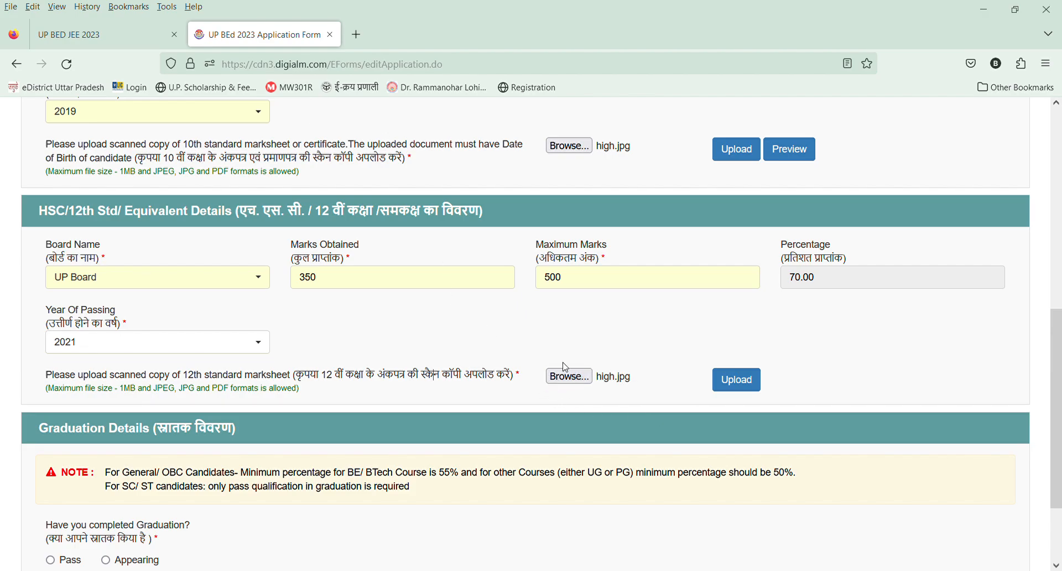
{"action": "left_click", "coordinate": [730, 381]}
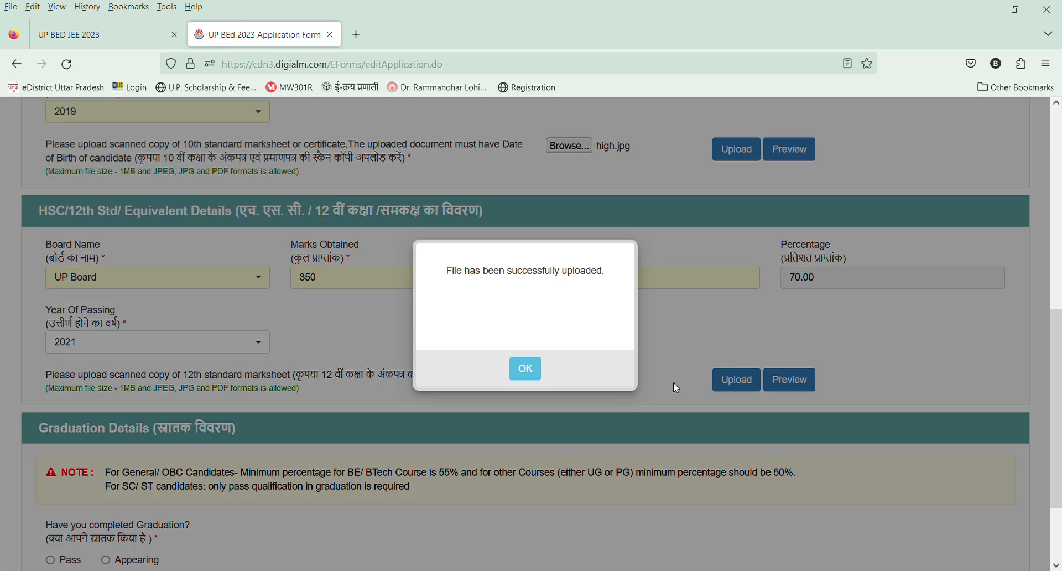
{"action": "left_click", "coordinate": [525, 369]}
Set the graduation status to Appearing and the stream of graduation to Arts.
{"action": "scroll", "coordinate": [532, 377], "scroll_direction": "down", "scroll_amount": 2}
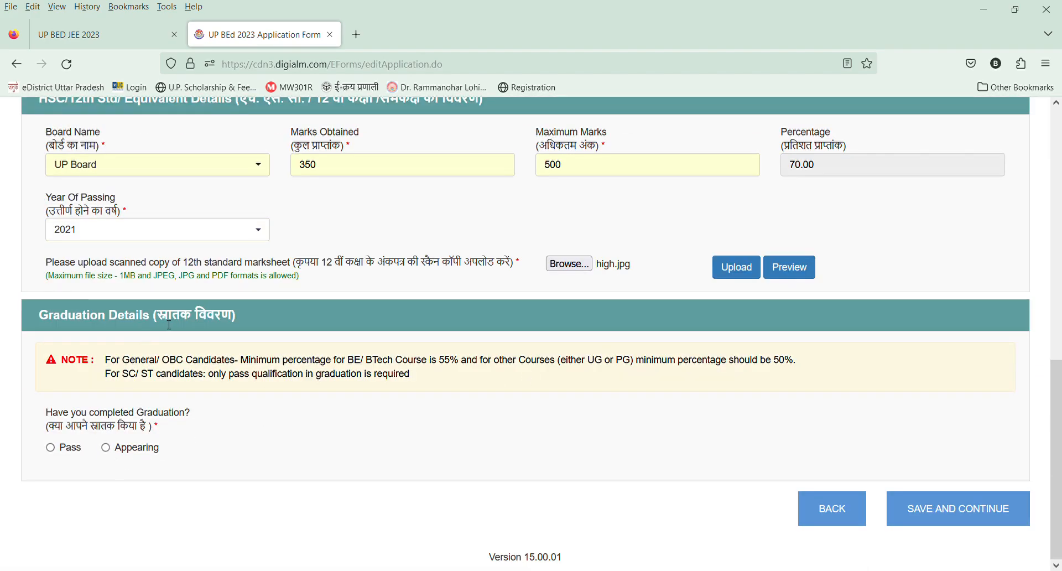
{"action": "left_click", "coordinate": [50, 448]}
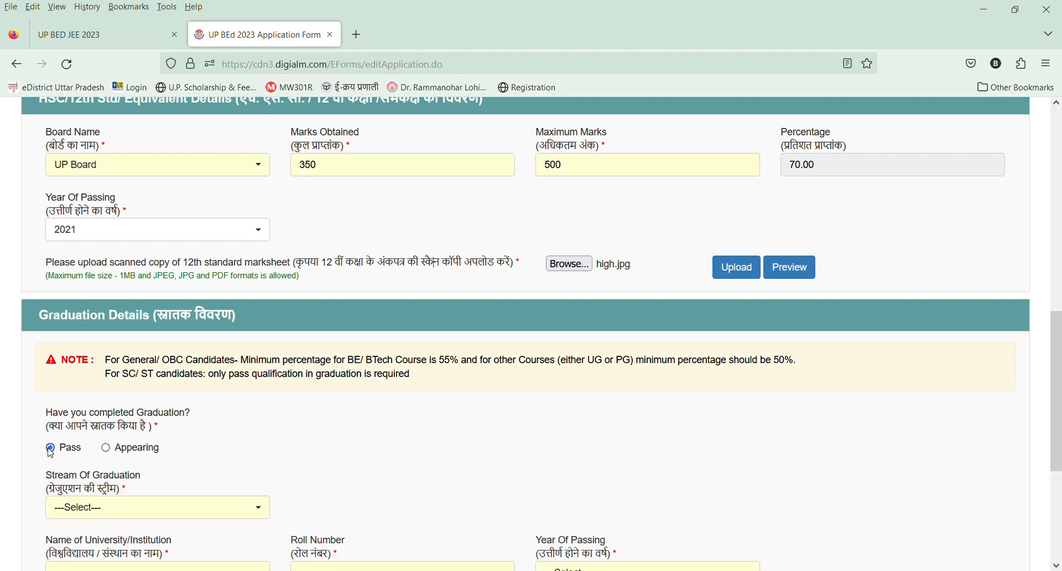
{"action": "left_click", "coordinate": [100, 448]}
{"action": "left_click", "coordinate": [112, 451]}
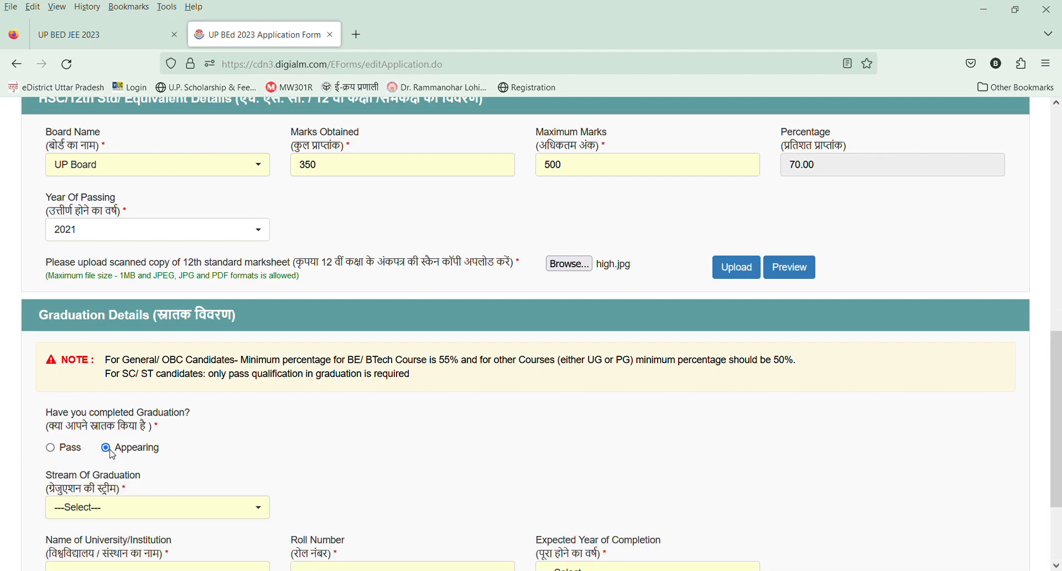
{"action": "scroll", "coordinate": [114, 449], "scroll_direction": "down", "scroll_amount": 3}
{"action": "left_click", "coordinate": [123, 377]}
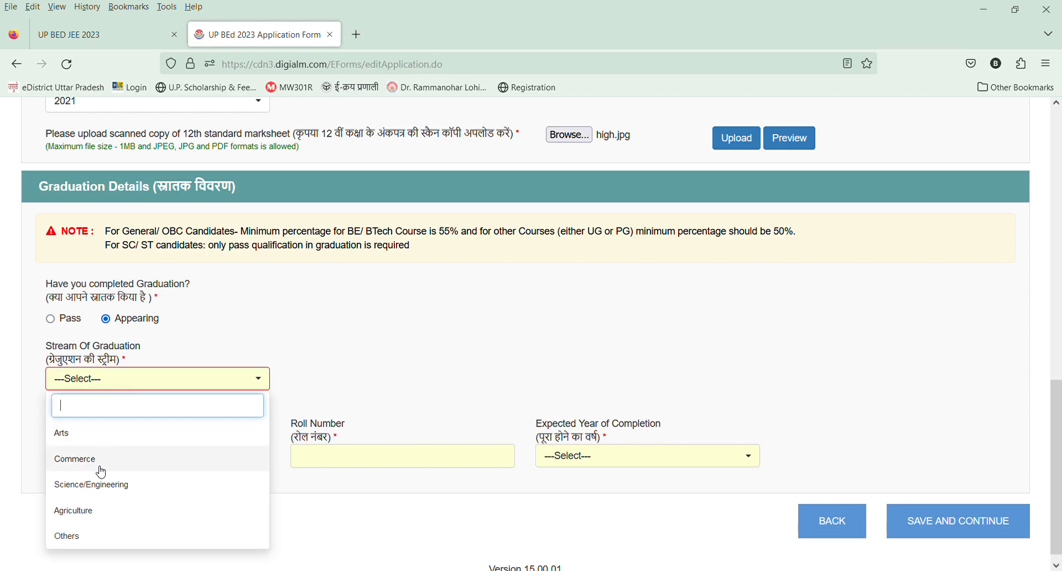
{"action": "left_click", "coordinate": [99, 436]}
Complete the graduation details with university DR RMLAU AYODHYA, the roll number and expected completion year 2023, and save the qualification details.
{"action": "left_click", "coordinate": [100, 440]}
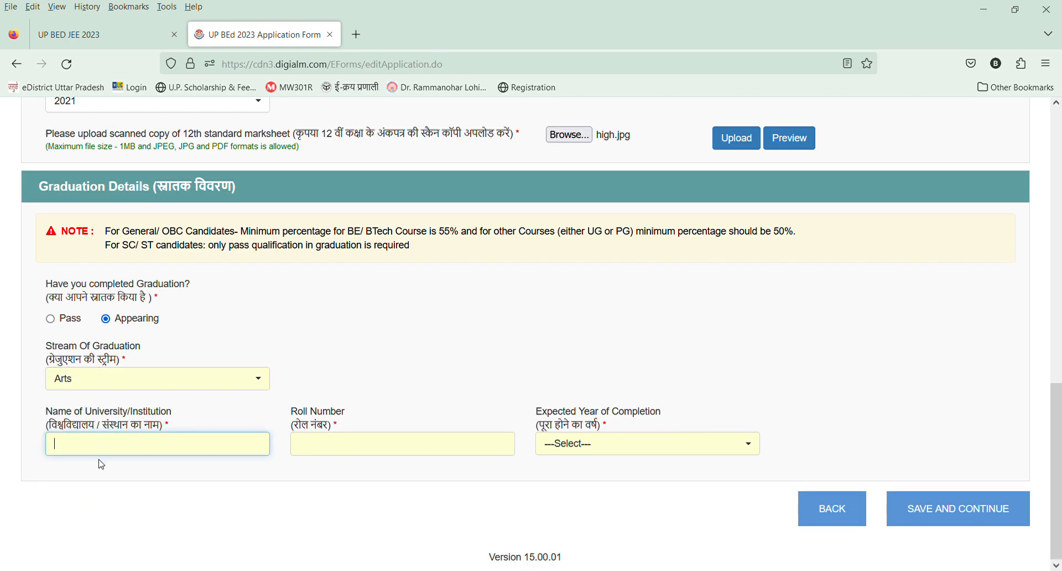
{"action": "type", "text": "DR RMLAU AYODHYA"}
{"action": "left_click", "coordinate": [355, 449]}
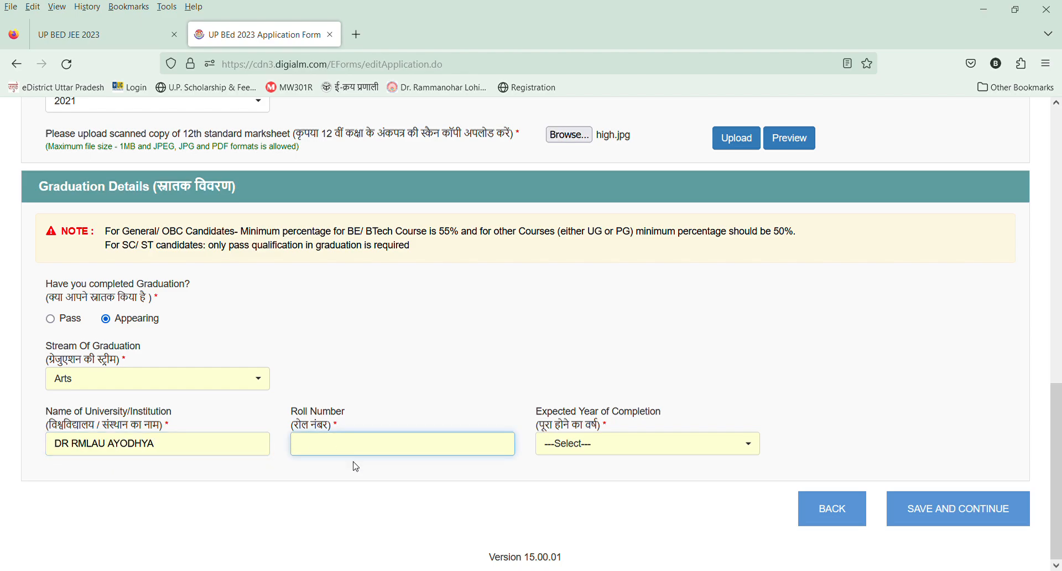
{"action": "key", "text": "ctrl+v"}
{"action": "left_click", "coordinate": [614, 446]}
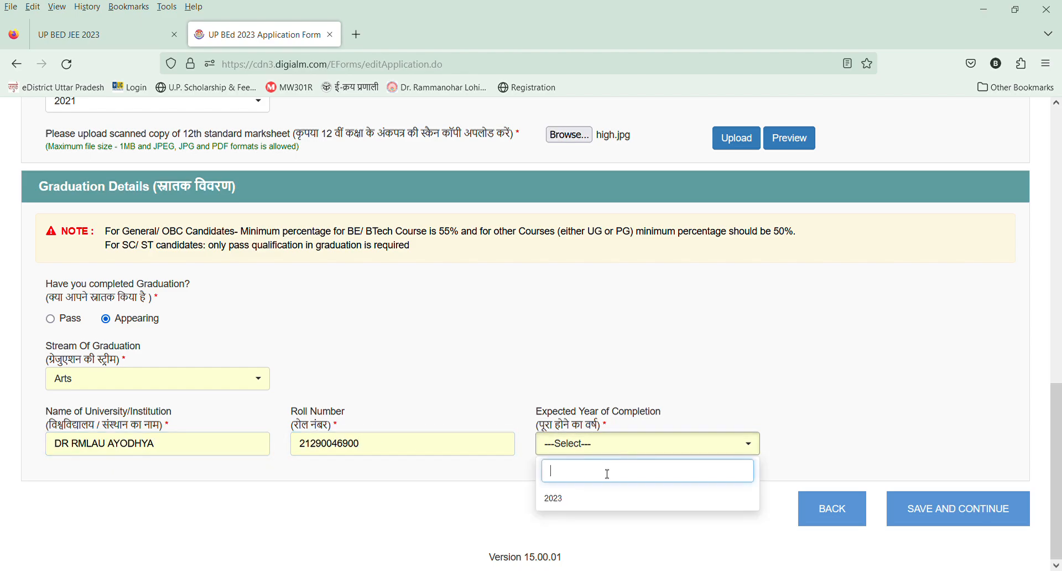
{"action": "left_click", "coordinate": [596, 500]}
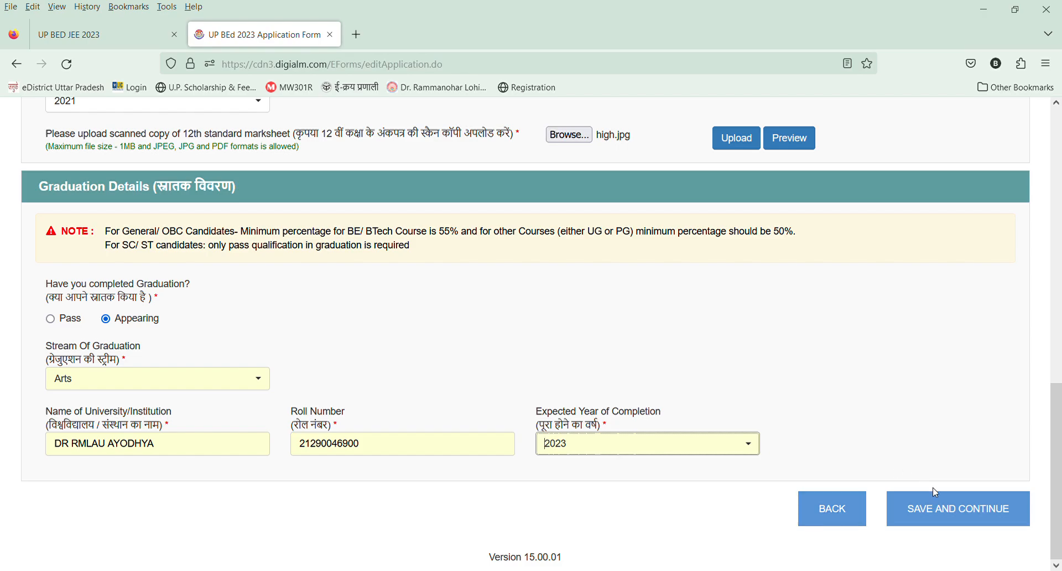
{"action": "left_click", "coordinate": [939, 510]}
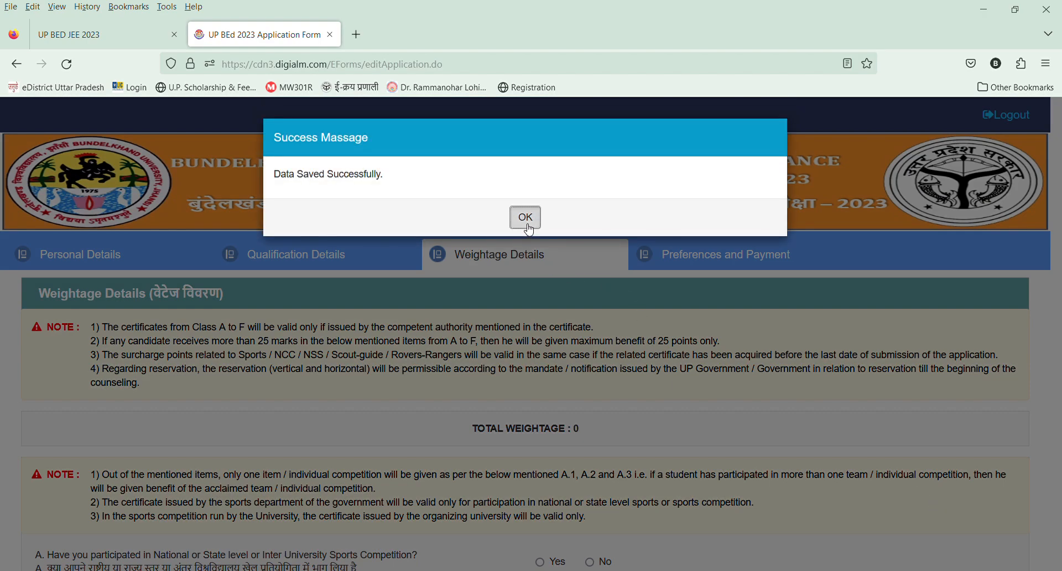
{"action": "left_click", "coordinate": [524, 217]}
Answer No to the weightage question on participation in national, state or inter-university sports competitions.
{"action": "scroll", "coordinate": [1060, 301], "scroll_direction": "down", "scroll_amount": 3}
{"action": "left_click_drag", "start_coordinate": [1060, 302], "coordinate": [1060, 347]}
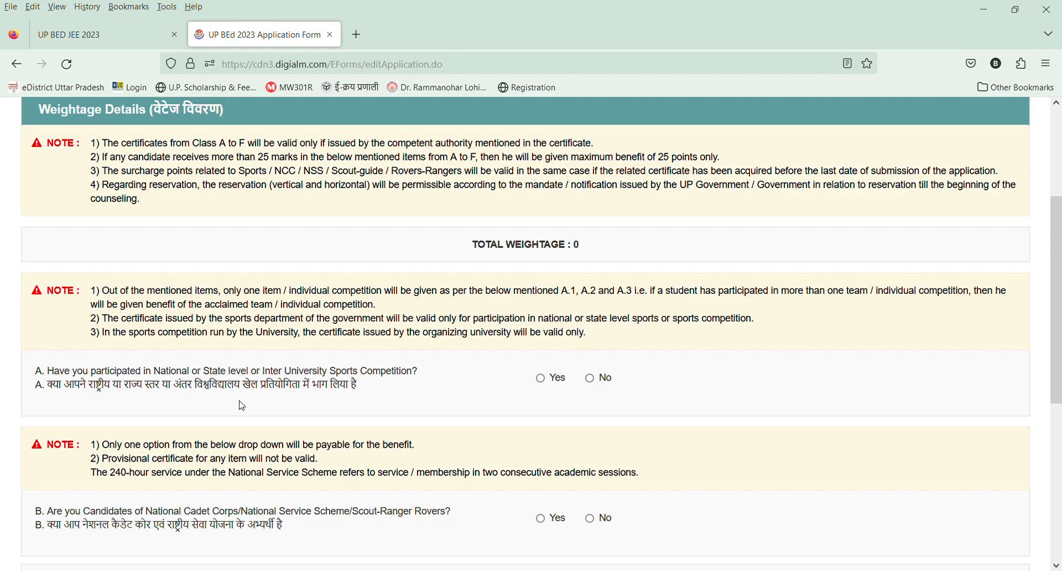
{"action": "left_click", "coordinate": [541, 378]}
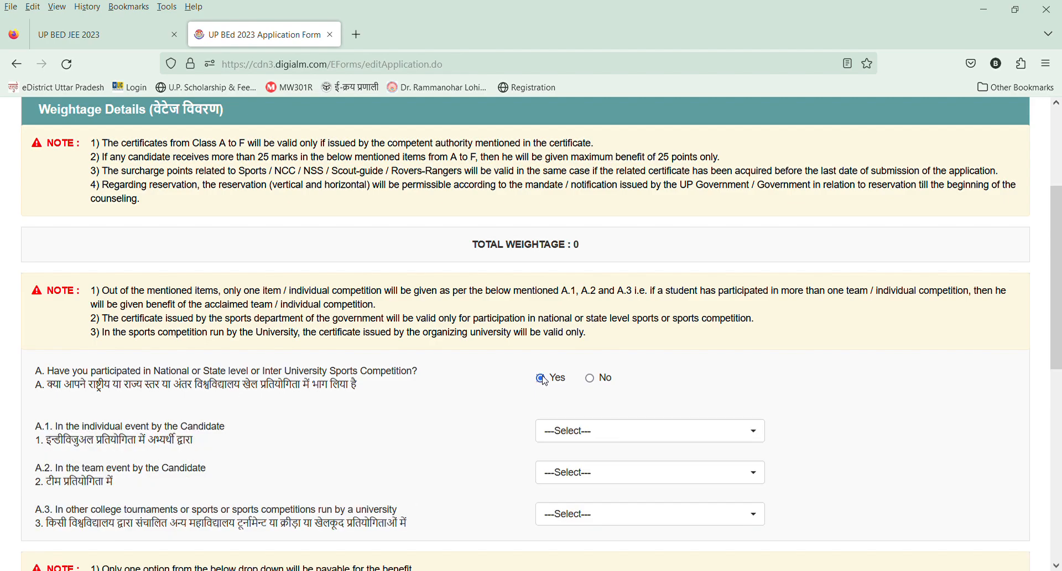
{"action": "left_click", "coordinate": [590, 379]}
Look through the NCC, NSS and Scout weightage options and answer No to being a candidate of these schemes.
{"action": "scroll", "coordinate": [596, 384], "scroll_direction": "down", "scroll_amount": 3}
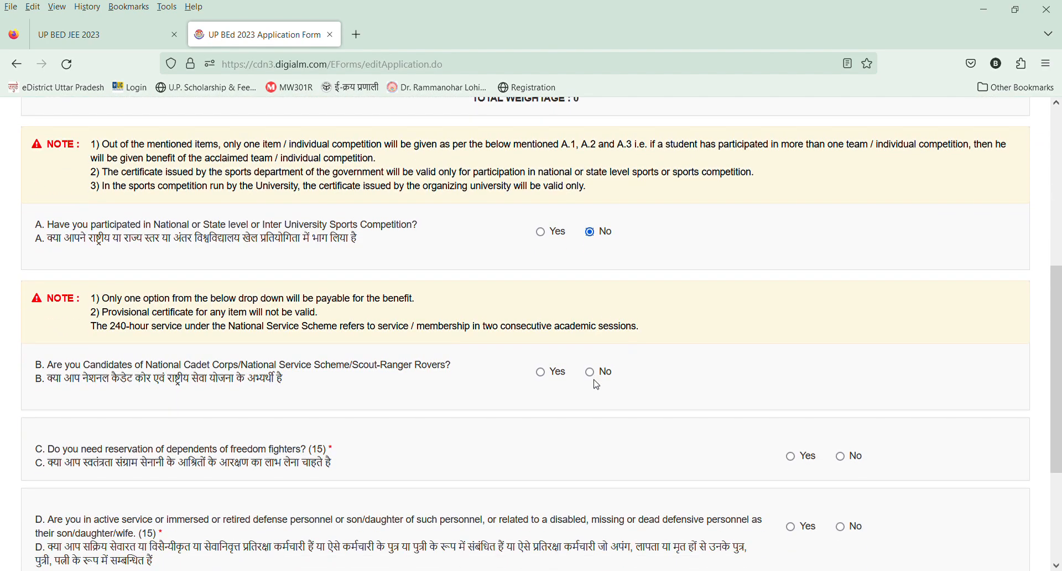
{"action": "left_click", "coordinate": [543, 375]}
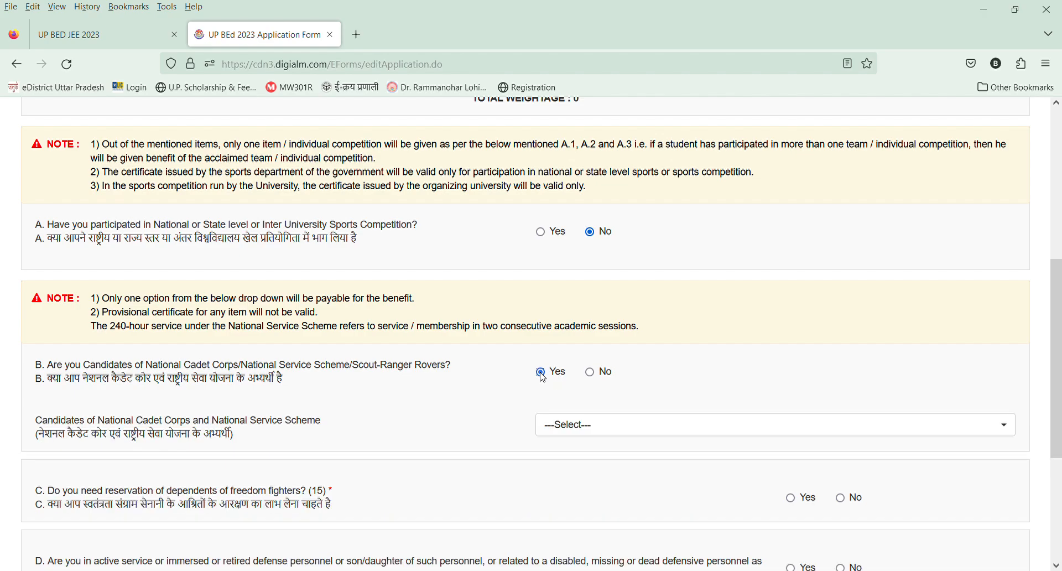
{"action": "left_click", "coordinate": [548, 426]}
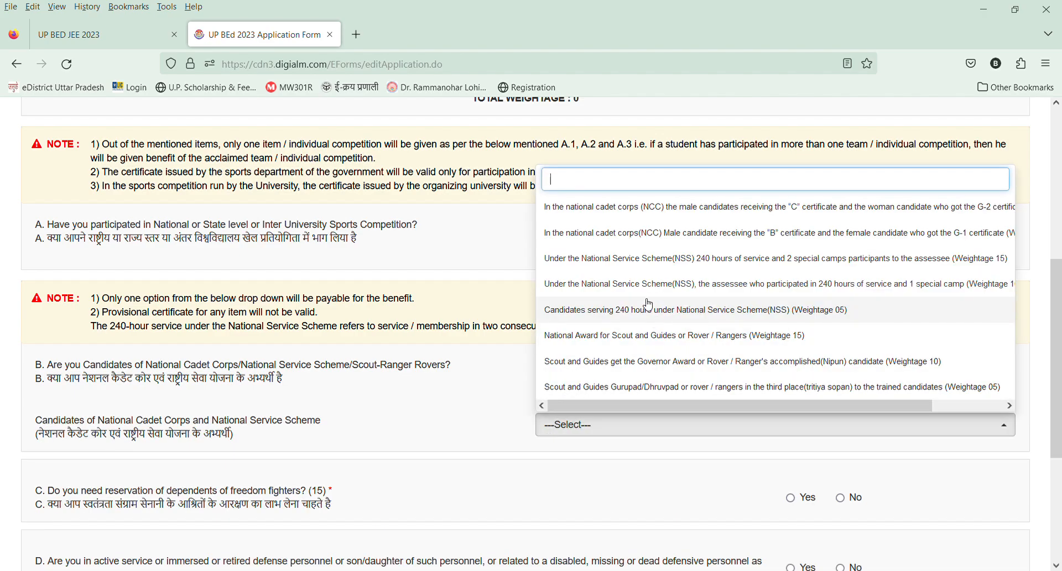
{"action": "left_click", "coordinate": [484, 420]}
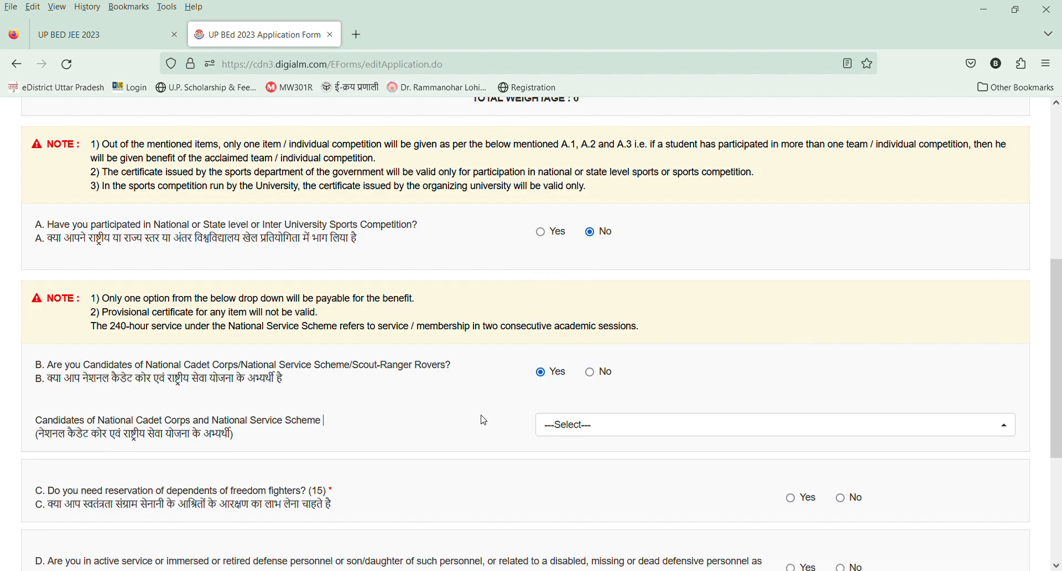
{"action": "left_click", "coordinate": [589, 371]}
Answer No to the freedom fighter, defence personnel and police service questions, and save the weightage details.
{"action": "scroll", "coordinate": [704, 351], "scroll_direction": "down", "scroll_amount": 3}
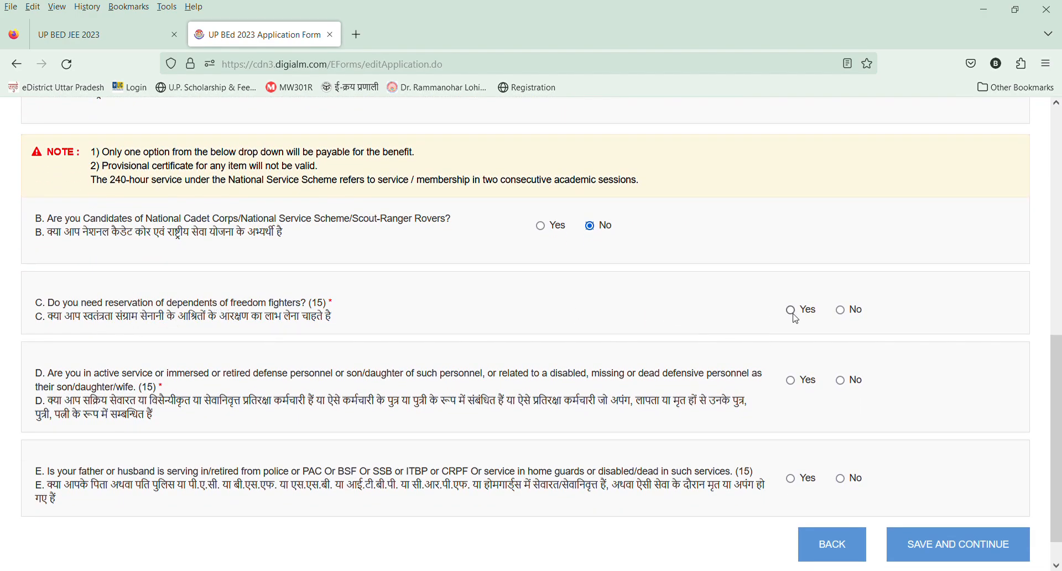
{"action": "left_click", "coordinate": [840, 311]}
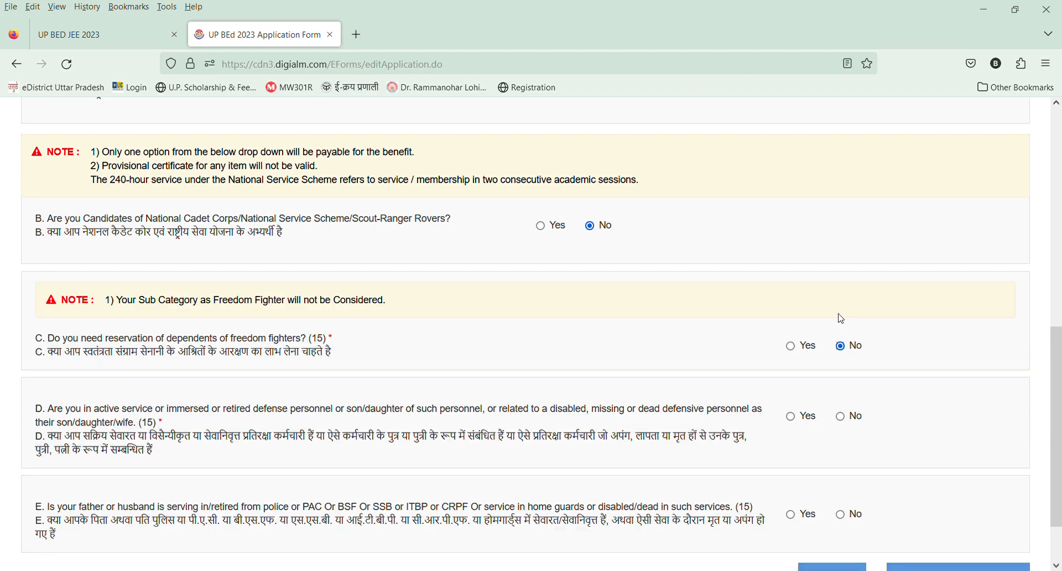
{"action": "left_click", "coordinate": [841, 416]}
{"action": "scroll", "coordinate": [843, 425], "scroll_direction": "down", "scroll_amount": 2}
{"action": "left_click", "coordinate": [840, 443]}
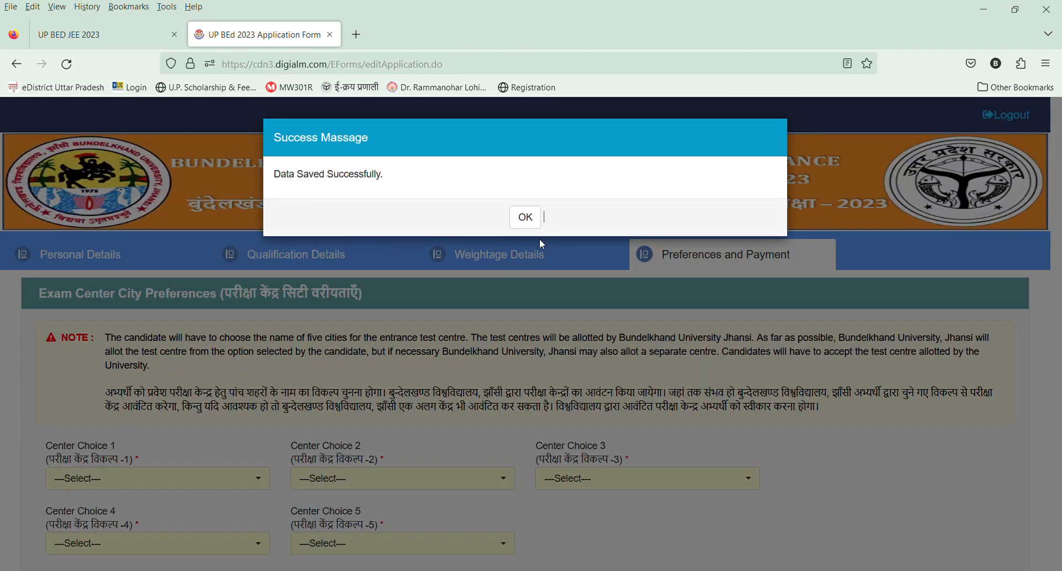
{"action": "left_click", "coordinate": [526, 216]}
Set exam Center Choice 1 to Azamgarh and Center Choice 2 to Allahabad (Prayagraj).
{"action": "scroll", "coordinate": [109, 336], "scroll_direction": "down", "scroll_amount": 3}
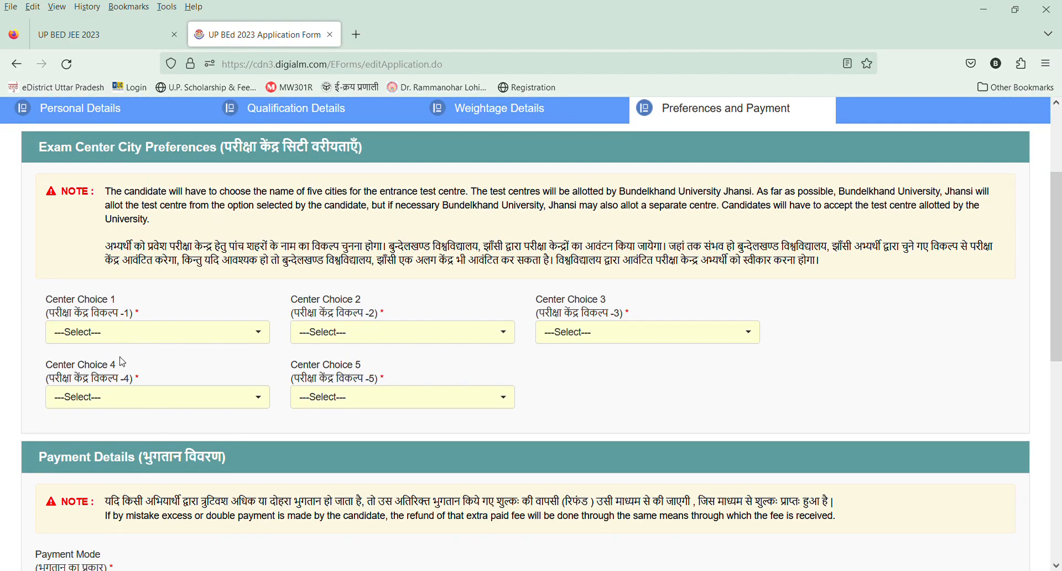
{"action": "left_click", "coordinate": [109, 337]}
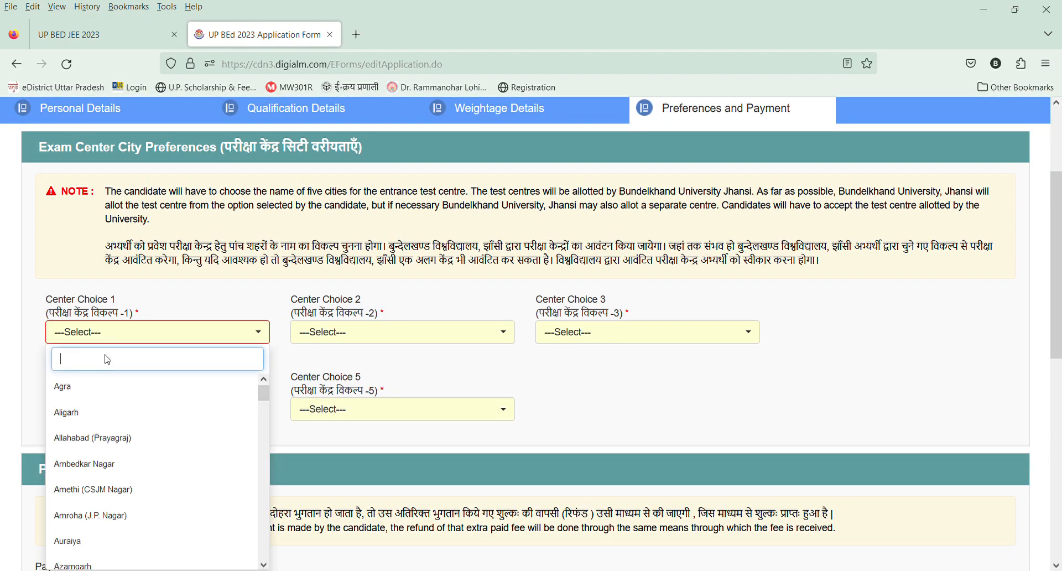
{"action": "type", "text": "az"}
{"action": "left_click", "coordinate": [103, 387]}
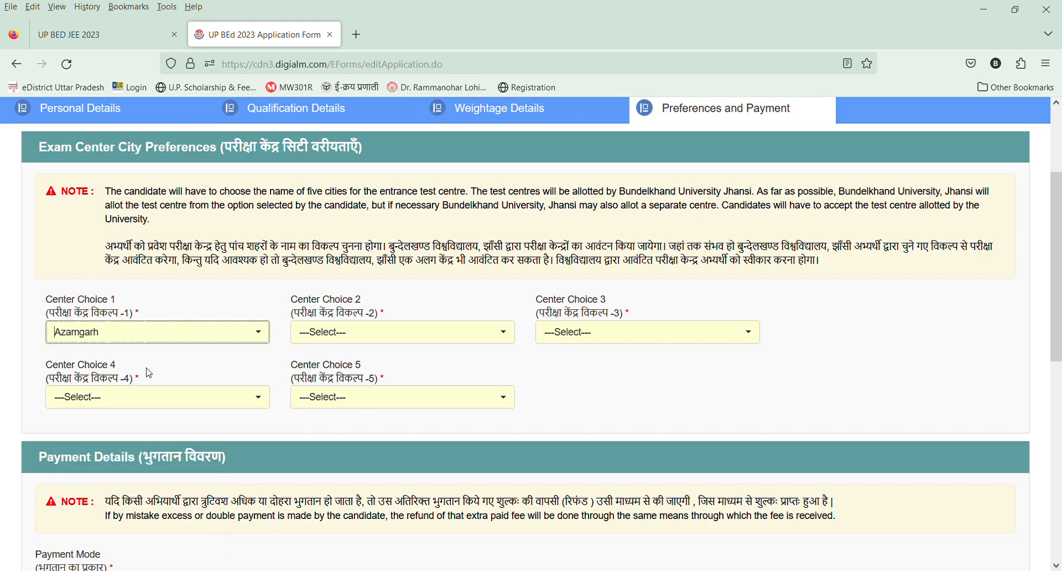
{"action": "left_click", "coordinate": [375, 334]}
{"action": "type", "text": "a"}
{"action": "left_click", "coordinate": [355, 438]}
Set exam Center Choice 3 to Mau.
{"action": "left_click", "coordinate": [563, 338]}
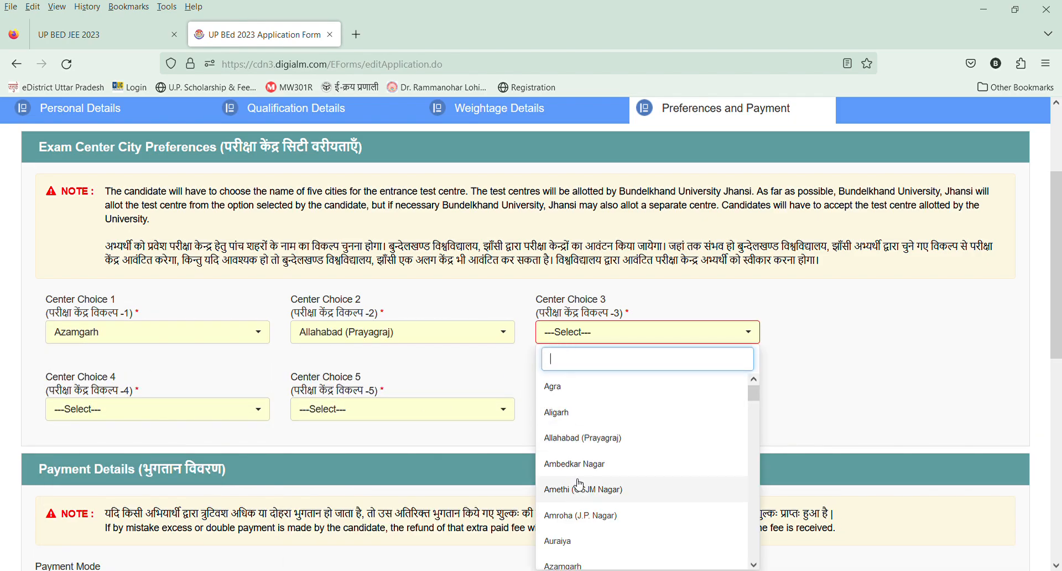
{"action": "type", "text": "MAU"}
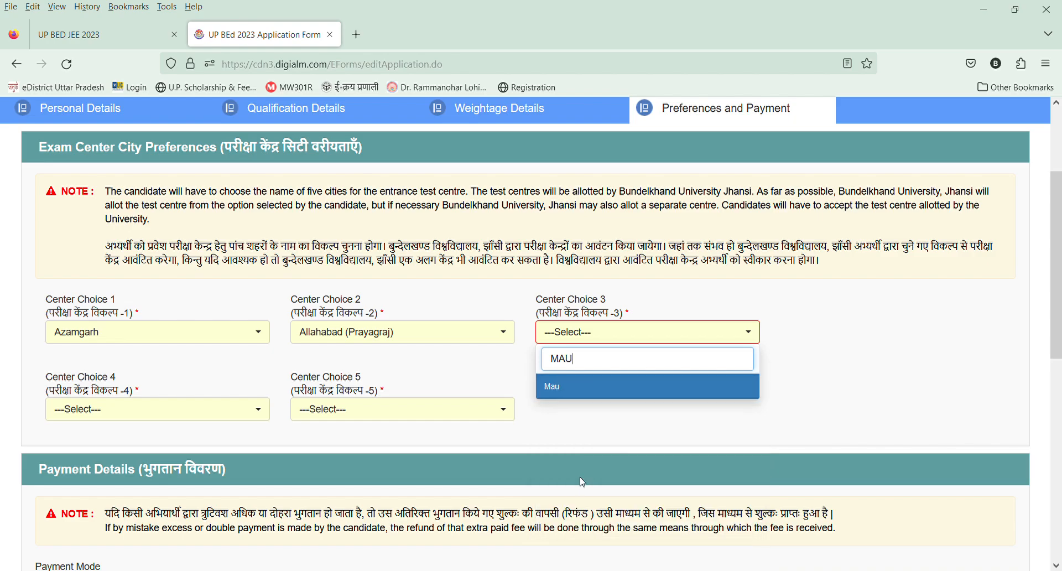
{"action": "left_click", "coordinate": [575, 390]}
{"action": "left_click", "coordinate": [580, 339]}
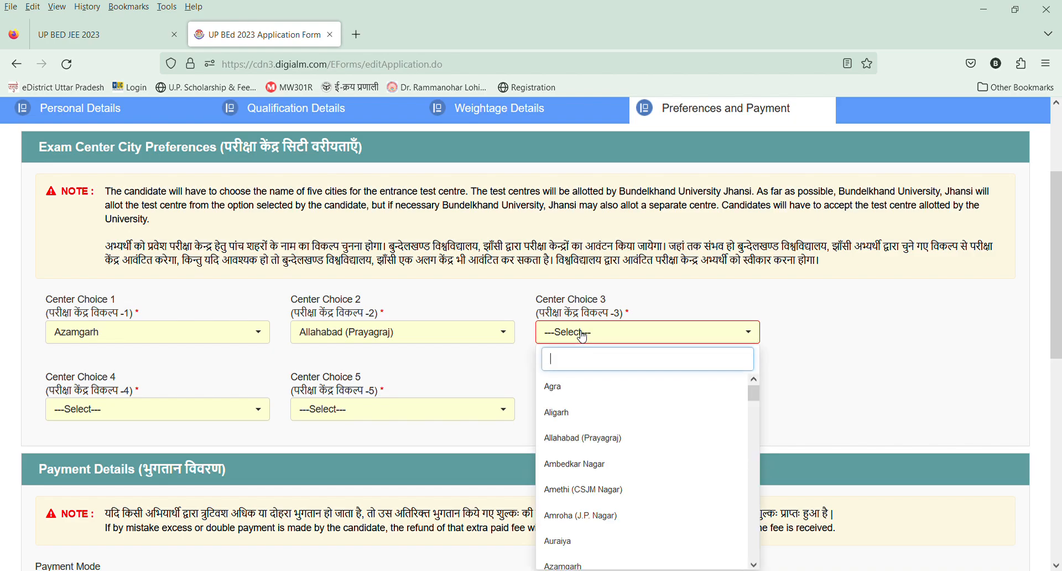
{"action": "type", "text": "MAU"}
{"action": "left_click", "coordinate": [578, 392]}
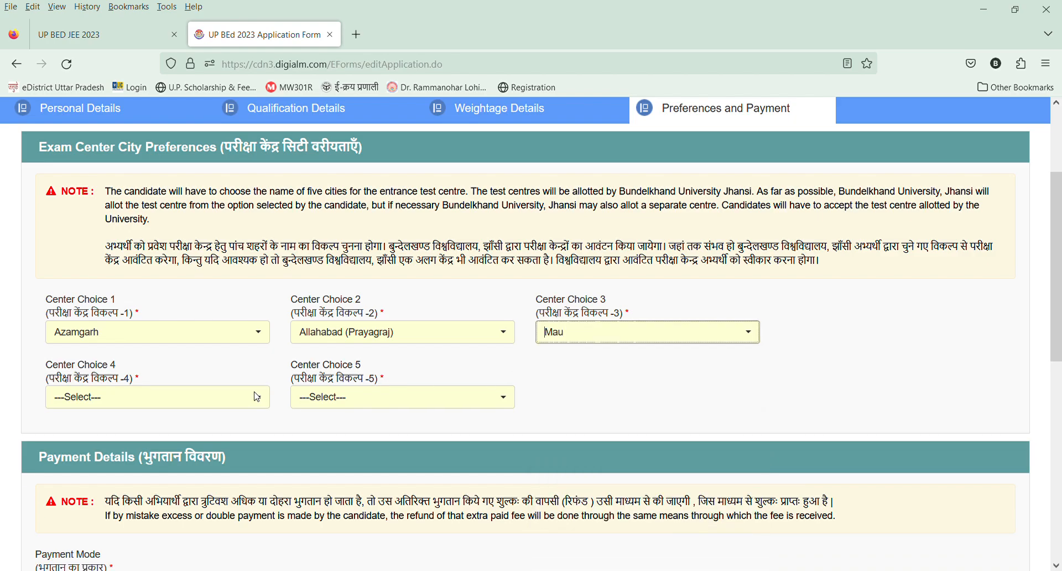
Set exam Center Choice 4 to Ambedkar Nagar and Center Choice 5 to Jalaun.
{"action": "left_click", "coordinate": [80, 404]}
{"action": "type", "text": "AMBE"}
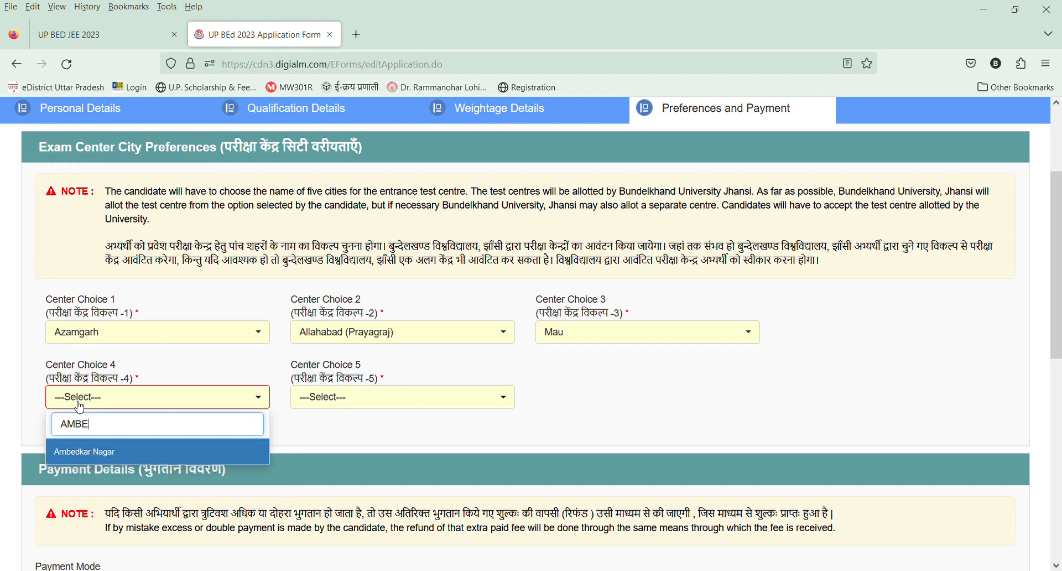
{"action": "left_click", "coordinate": [91, 447]}
{"action": "left_click", "coordinate": [382, 409]}
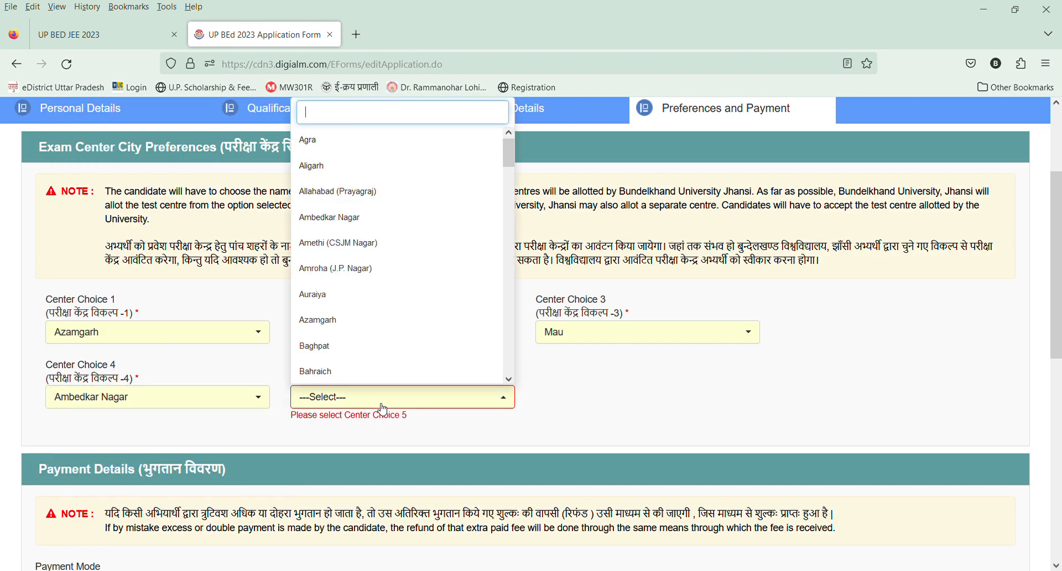
{"action": "type", "text": "JA"}
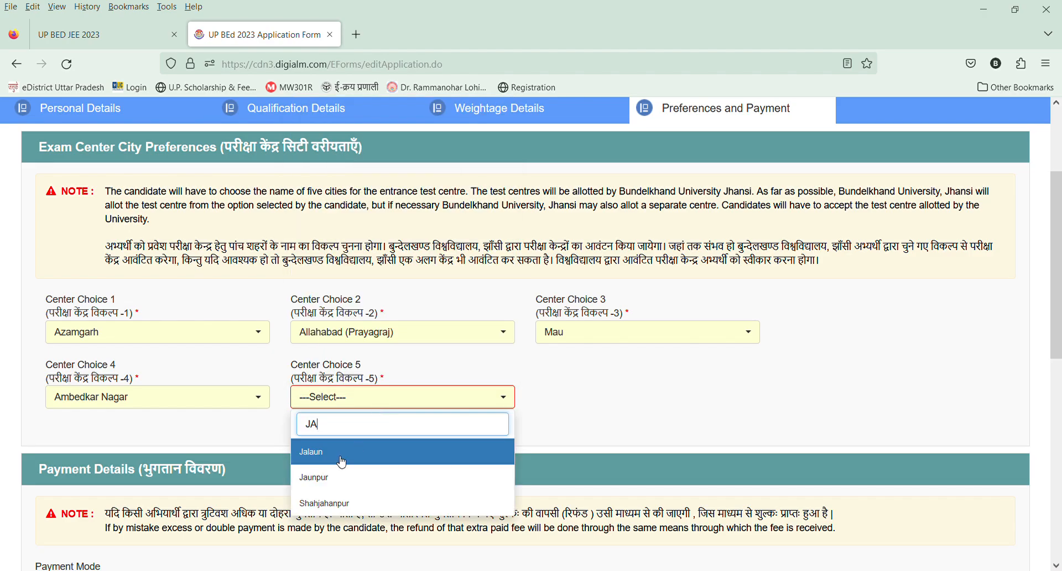
{"action": "left_click", "coordinate": [343, 462]}
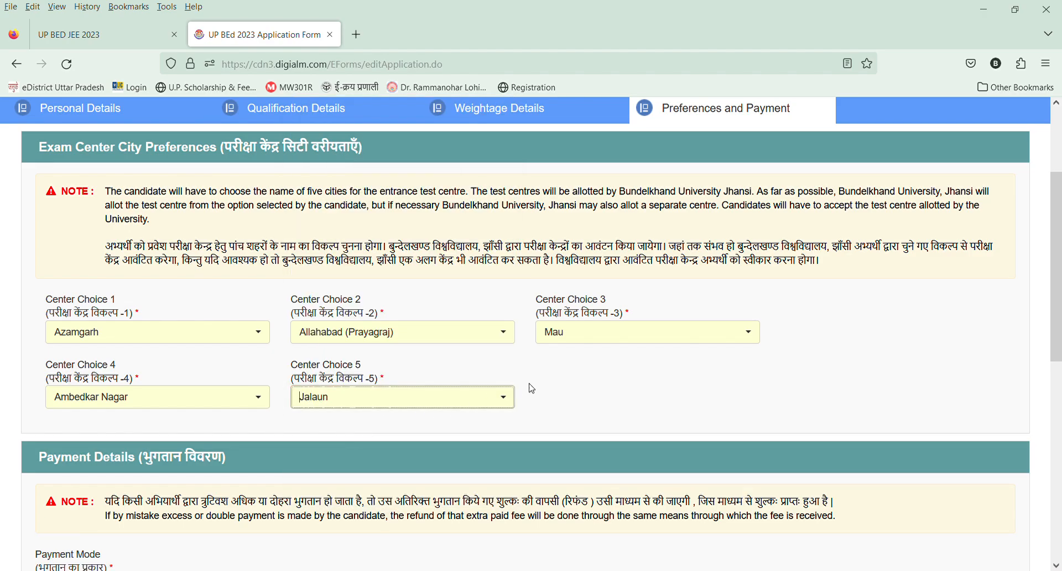
Review the payment details and agree to the declaration of the application form.
{"action": "scroll", "coordinate": [1060, 299], "scroll_direction": "down", "scroll_amount": 1}
{"action": "scroll", "coordinate": [1059, 299], "scroll_direction": "down", "scroll_amount": 4}
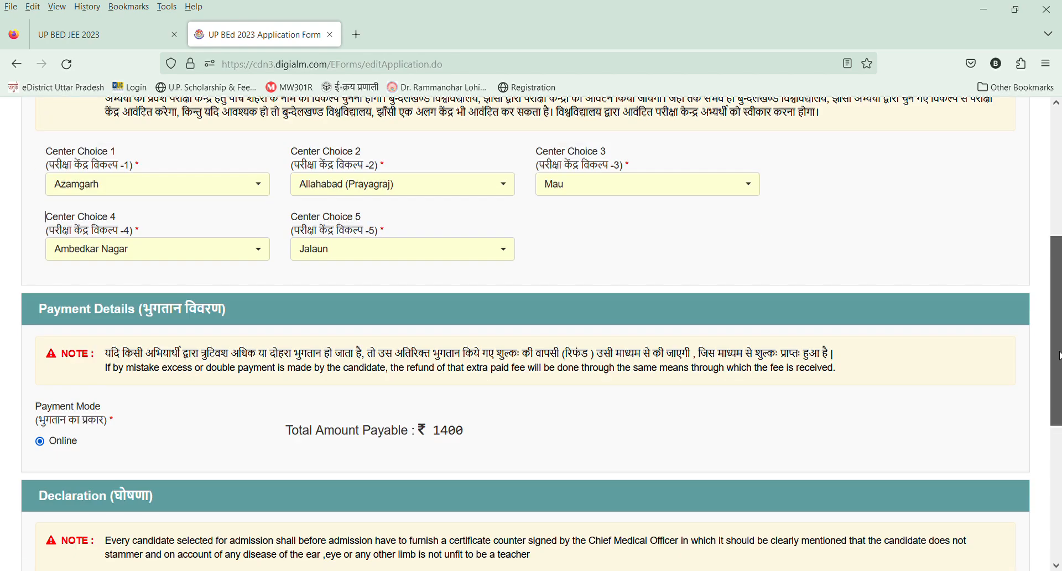
{"action": "scroll", "coordinate": [222, 428], "scroll_direction": "down", "scroll_amount": 2}
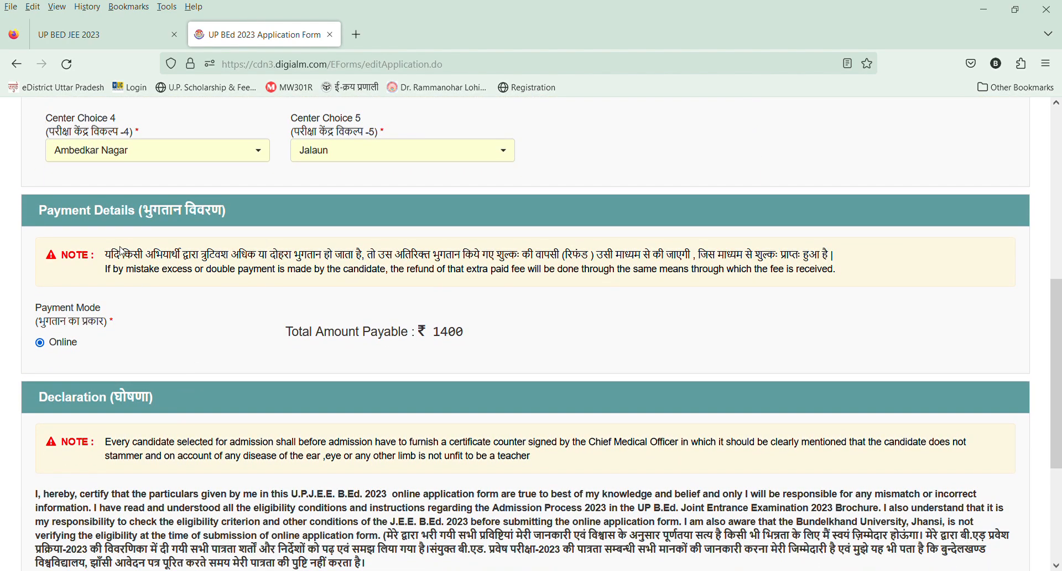
{"action": "scroll", "coordinate": [1056, 332], "scroll_direction": "down", "scroll_amount": 6}
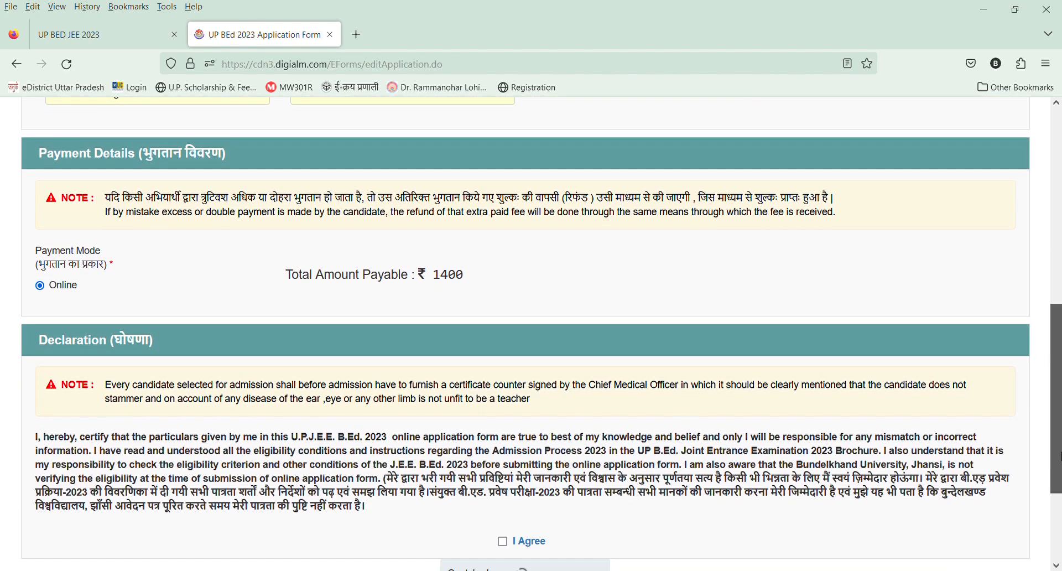
{"action": "left_click", "coordinate": [503, 387]}
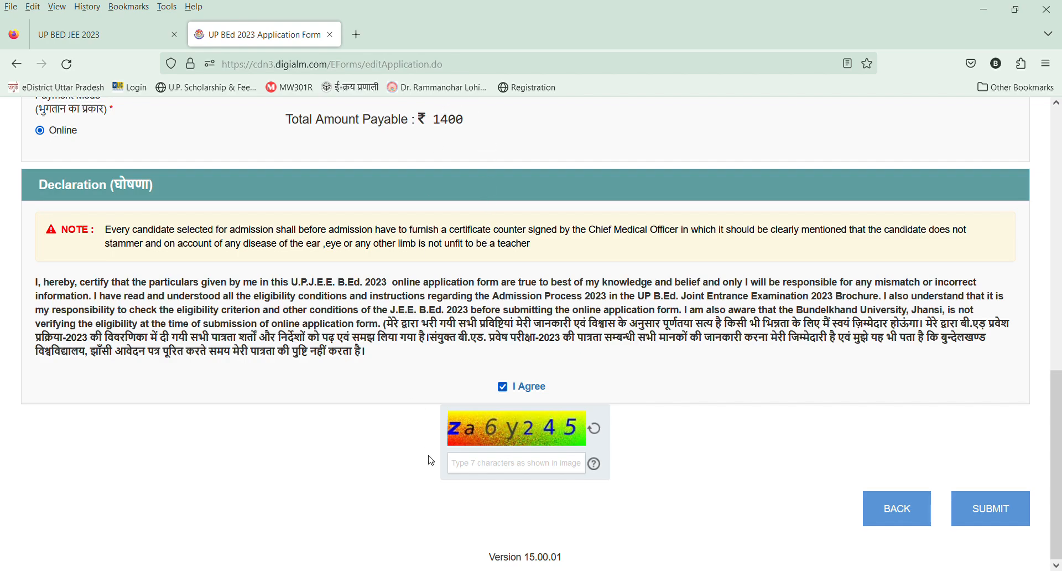
Enter the captcha characters, submit the application and confirm proceeding to the payment gateway.
{"action": "left_click", "coordinate": [482, 465]}
{"action": "type", "text": "za6y245"}
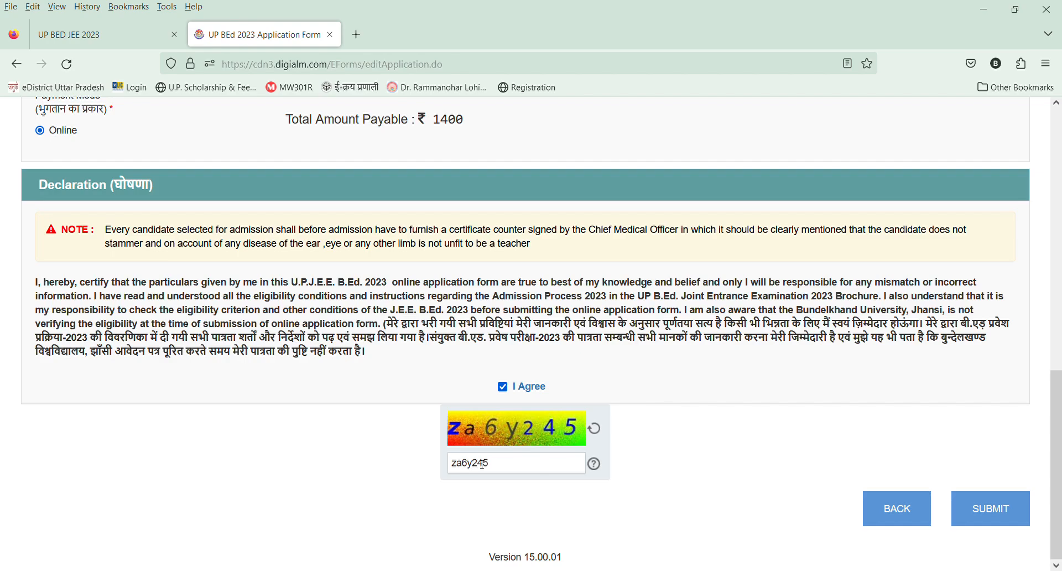
{"action": "left_click", "coordinate": [987, 510]}
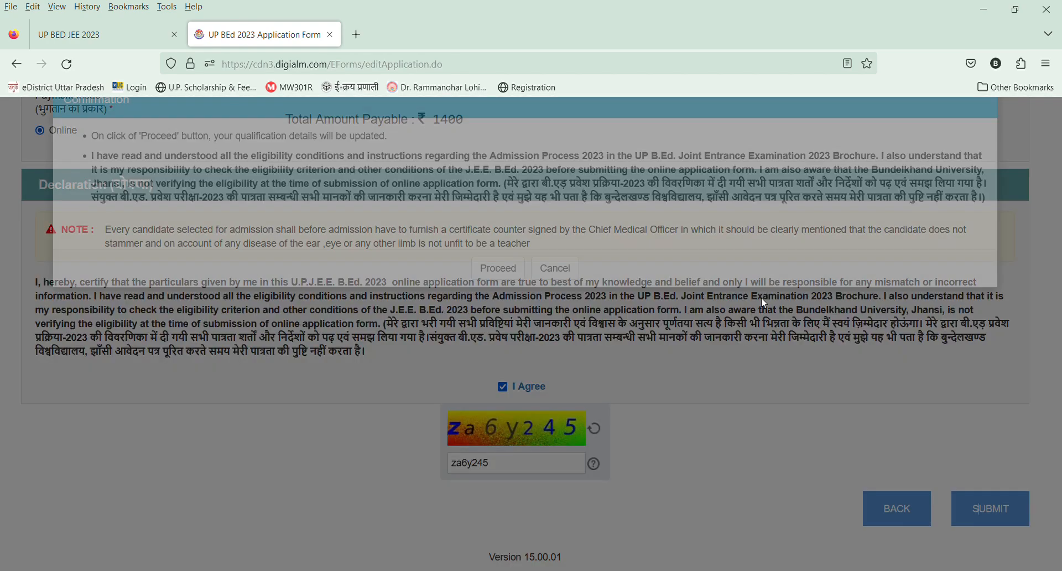
{"action": "left_click", "coordinate": [501, 306]}
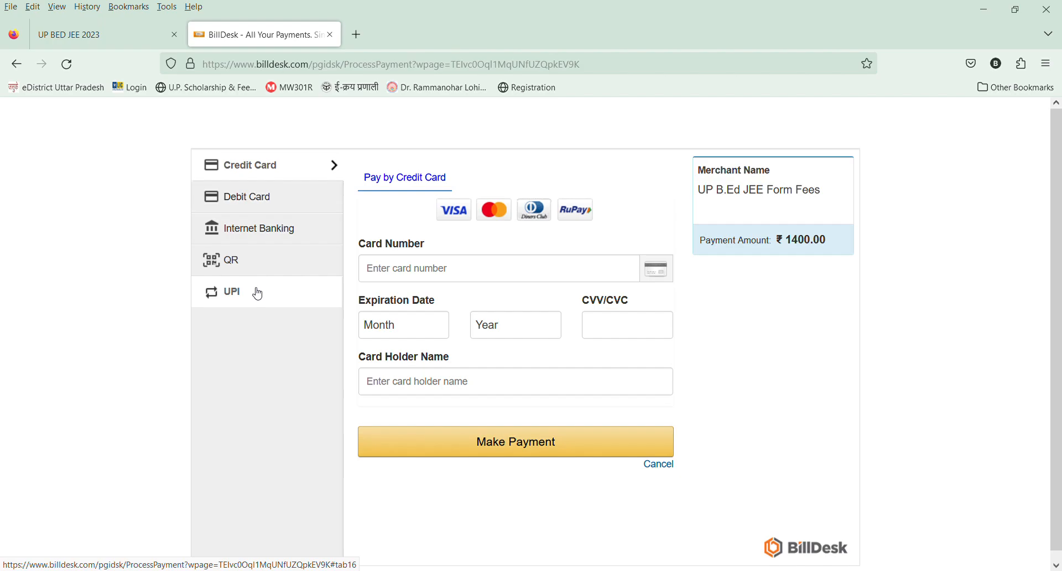
Choose QR as the payment method for the form fee and reveal the UPI QR code for scanning.
{"action": "left_click", "coordinate": [260, 262]}
{"action": "left_click", "coordinate": [482, 328]}
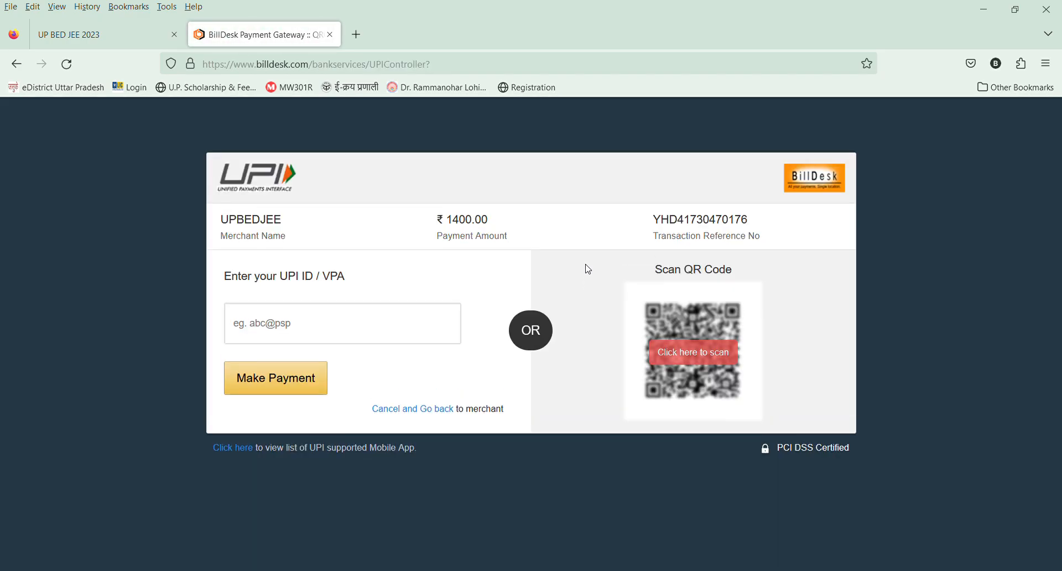
{"action": "left_click", "coordinate": [695, 352]}
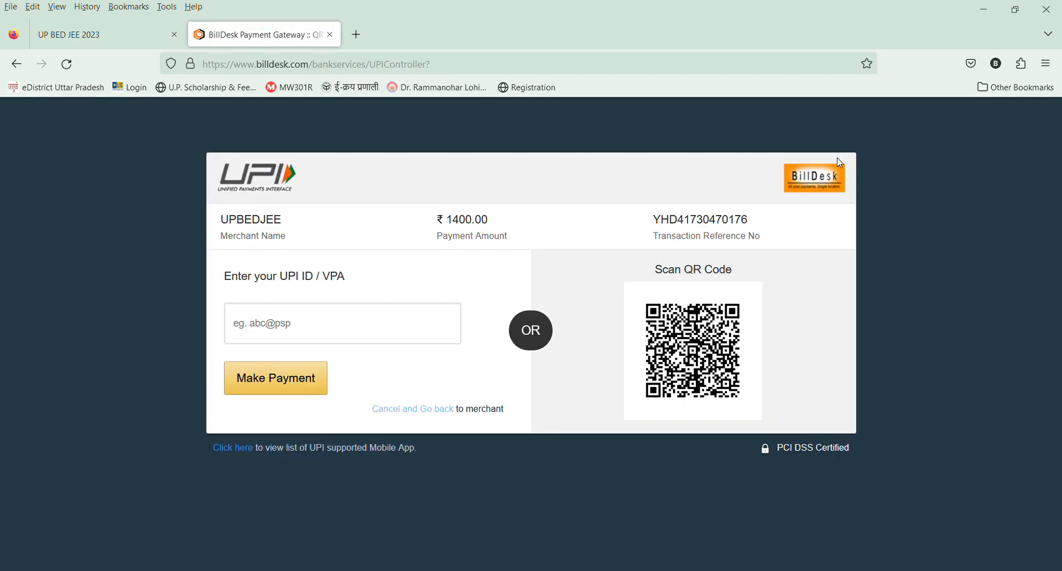